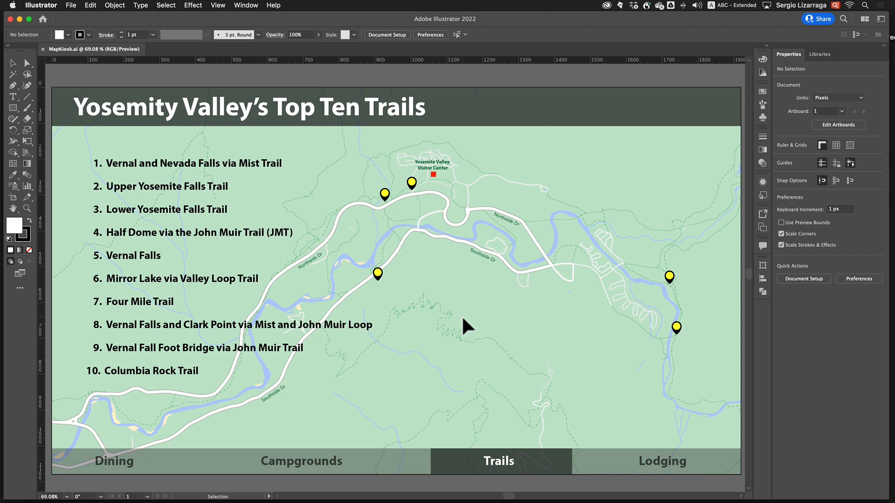
# Switch to Animate and create a new HTML5 Canvas document from the 300 x 250 Inline Rectangle Ads preset
pyautogui.hotkey('ctrl', 'Left')
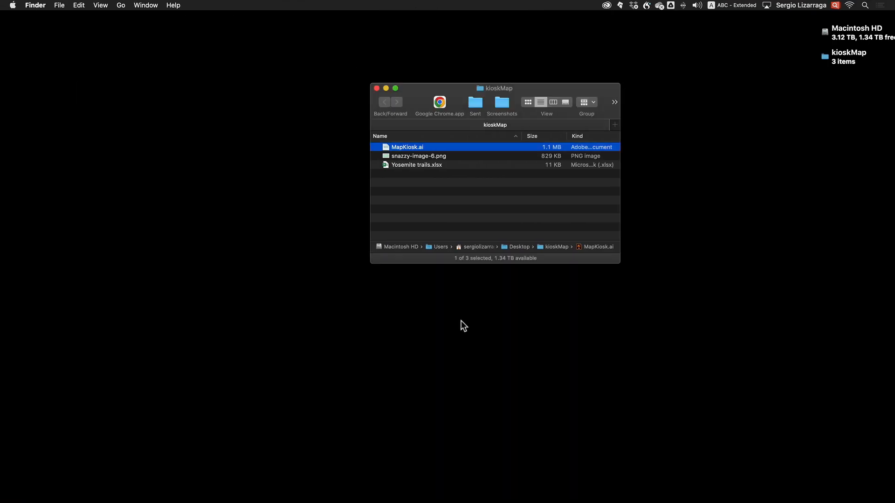
pyautogui.press('super+Tab')
pyautogui.press('super+Tab')
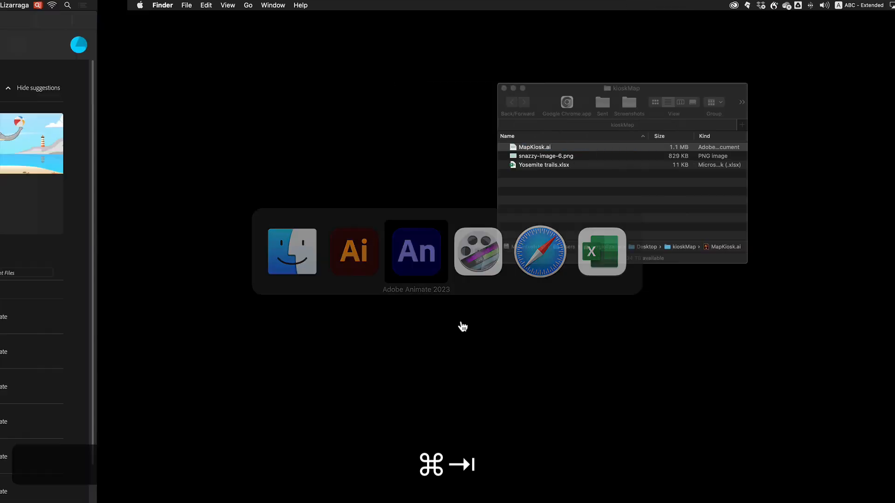
pyautogui.click(64, 5)
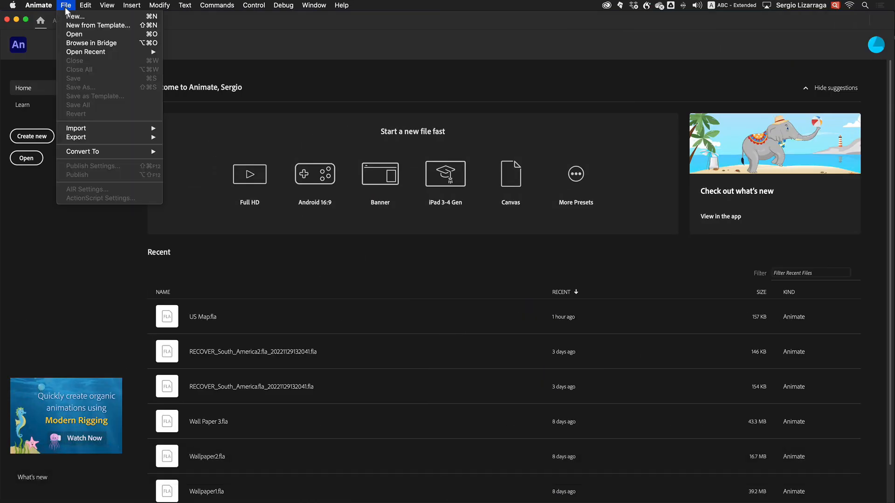
pyautogui.click(70, 20)
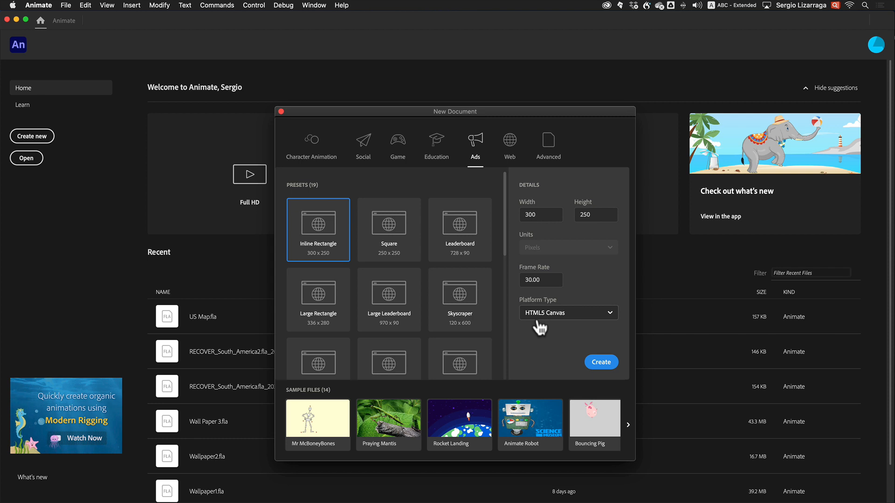
pyautogui.click(601, 362)
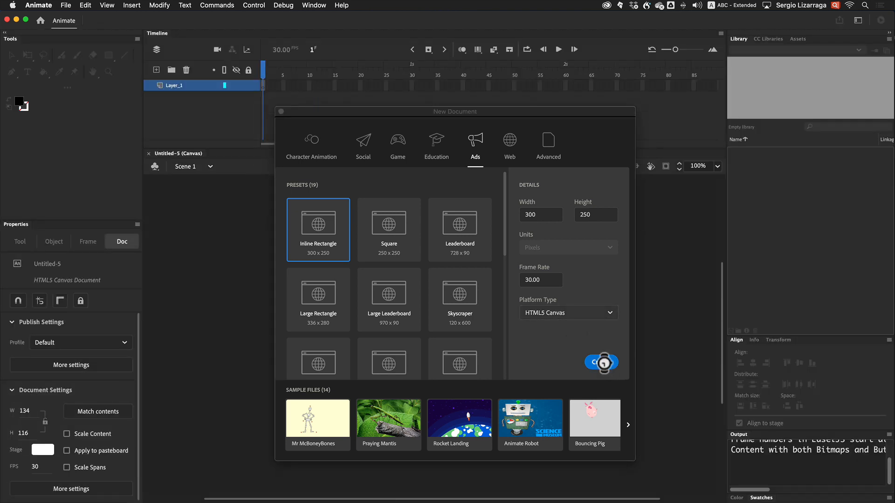
# Import MapKiosk.ai to the stage as Animate layers, setting the stage size to match the Illustrator artboard (1920 x 1080)
pyautogui.click(66, 5)
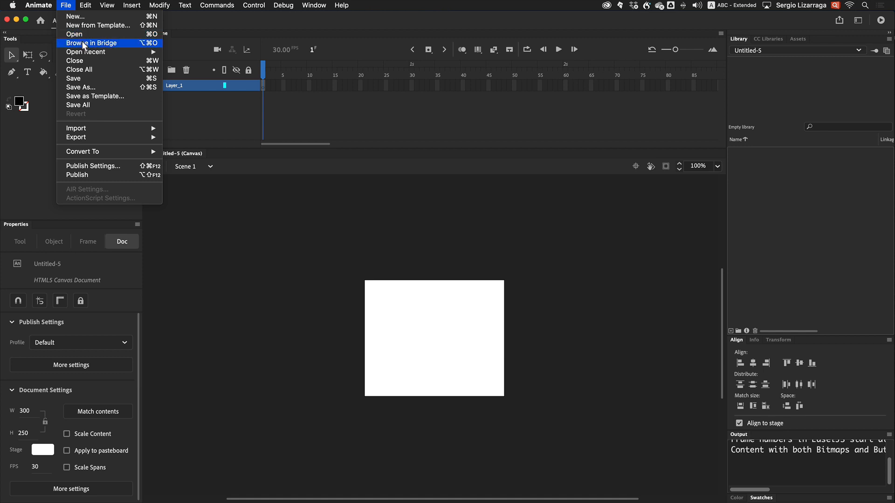
pyautogui.moveTo(104, 130)
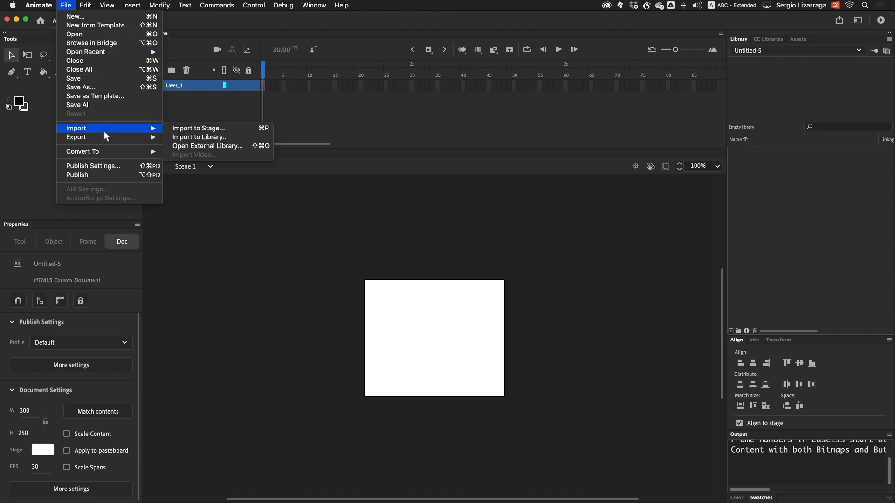
pyautogui.click(214, 136)
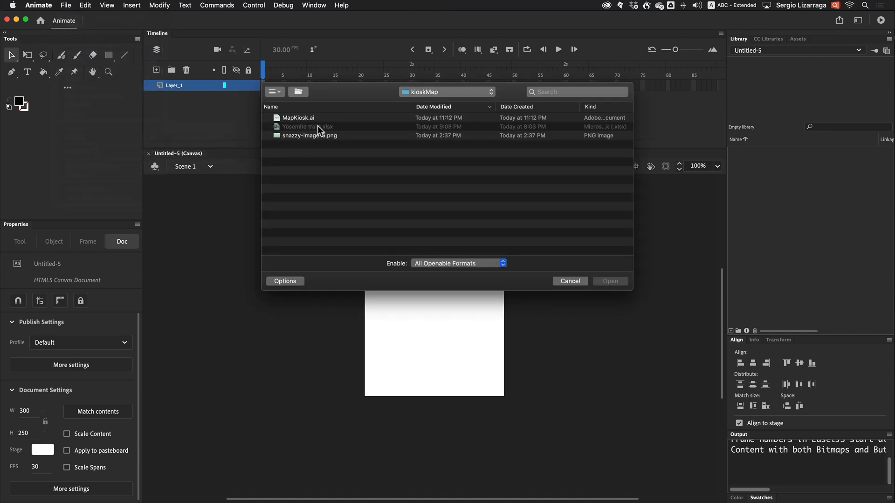
pyautogui.click(304, 118)
pyautogui.click(607, 282)
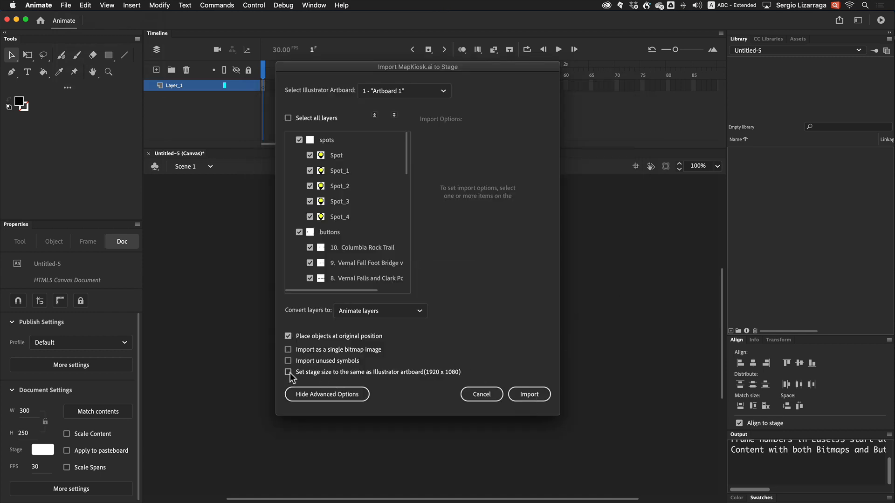
pyautogui.click(288, 372)
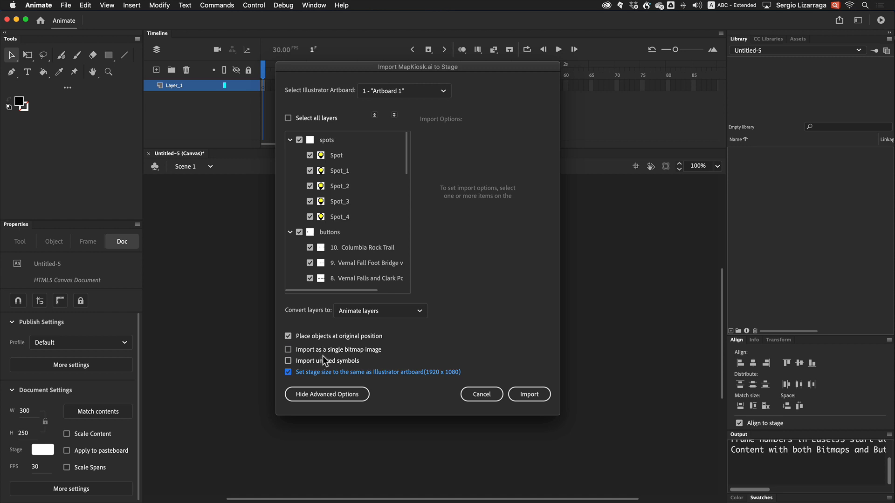
pyautogui.click(532, 394)
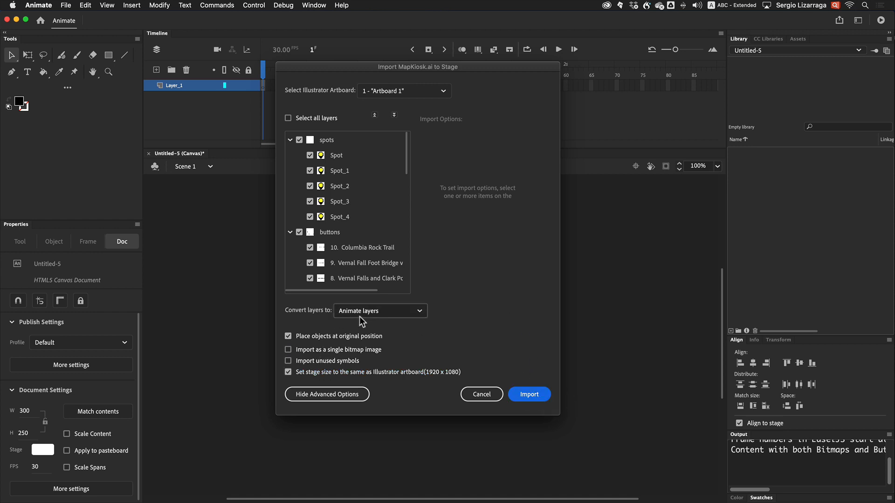
pyautogui.click(529, 394)
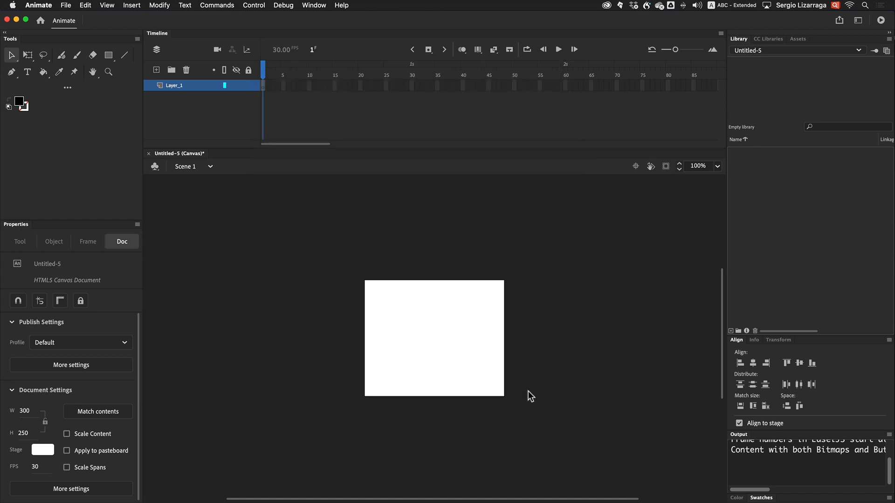
# Add a new layer above the spots layer and name it actions
pyautogui.press('super+2')
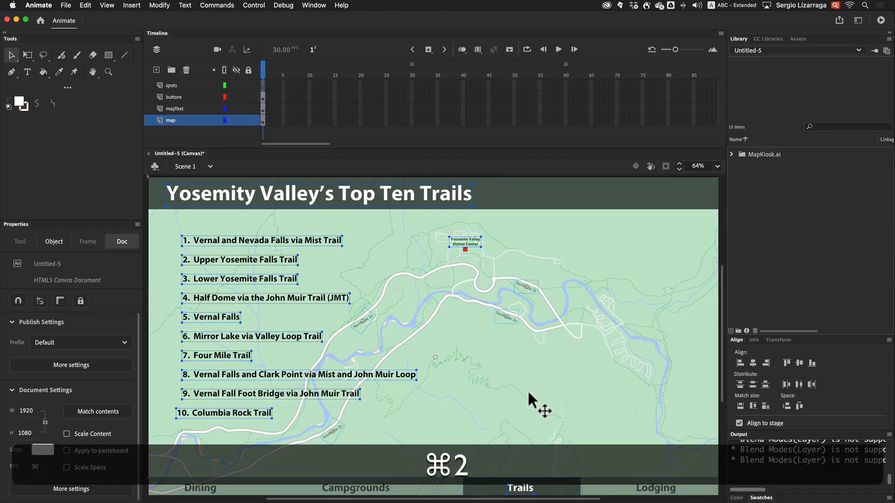
pyautogui.press('super+a')
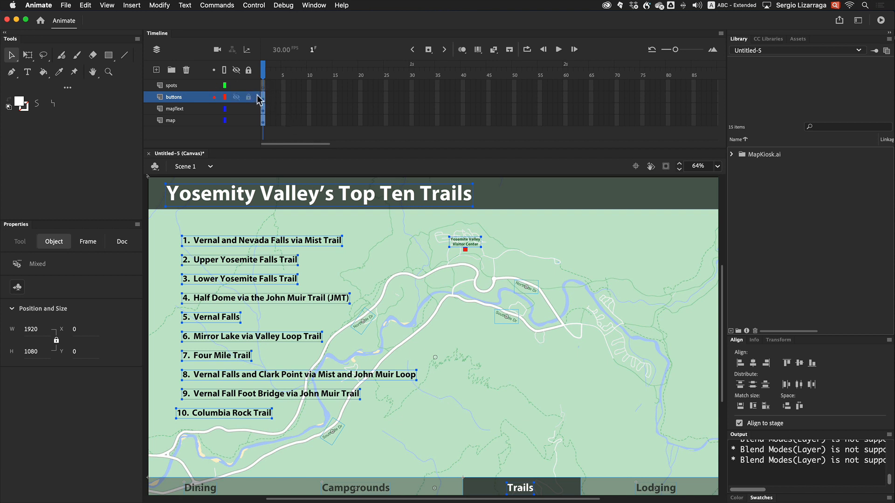
pyautogui.click(184, 82)
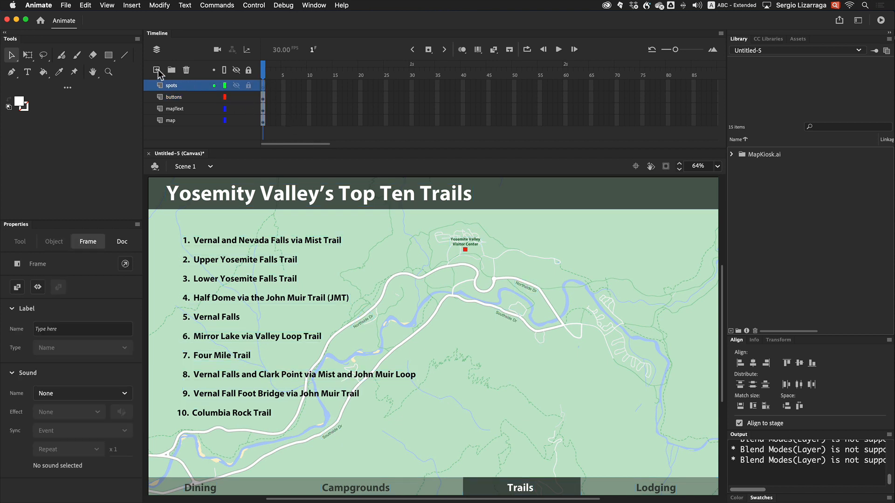
pyautogui.click(156, 70)
pyautogui.doubleClick(170, 85)
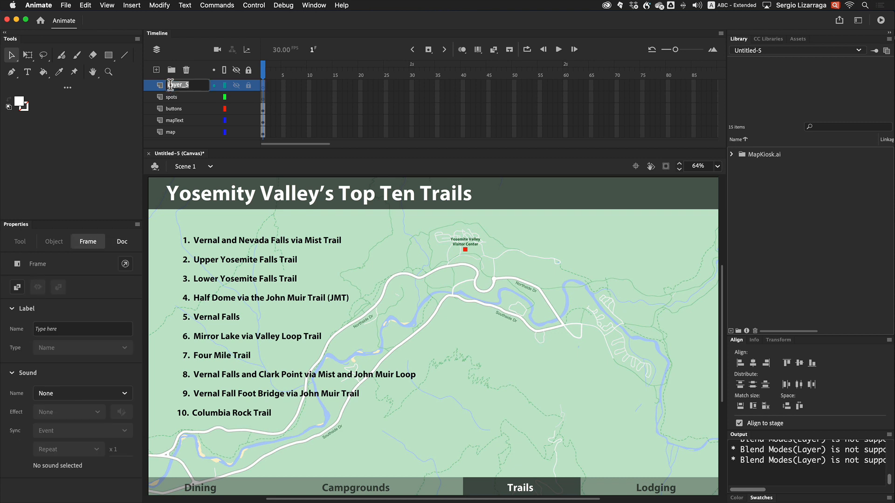
pyautogui.write('act')
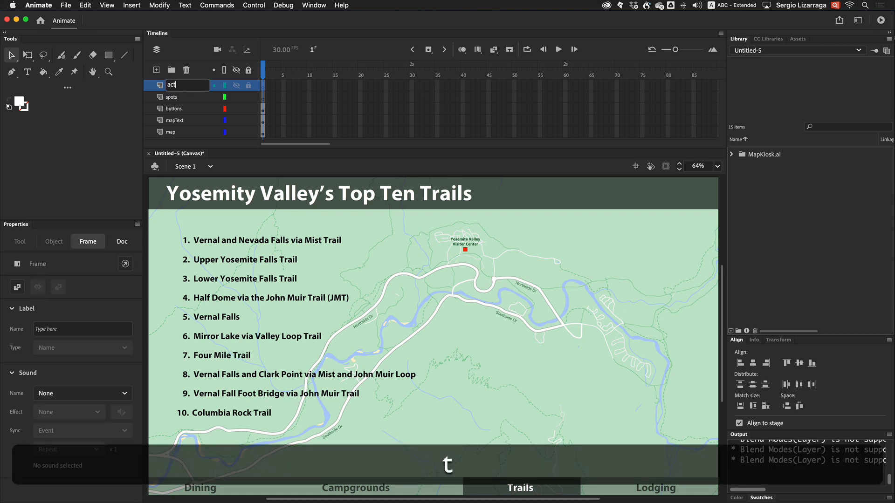
pyautogui.write('ions')
pyautogui.press('Return')
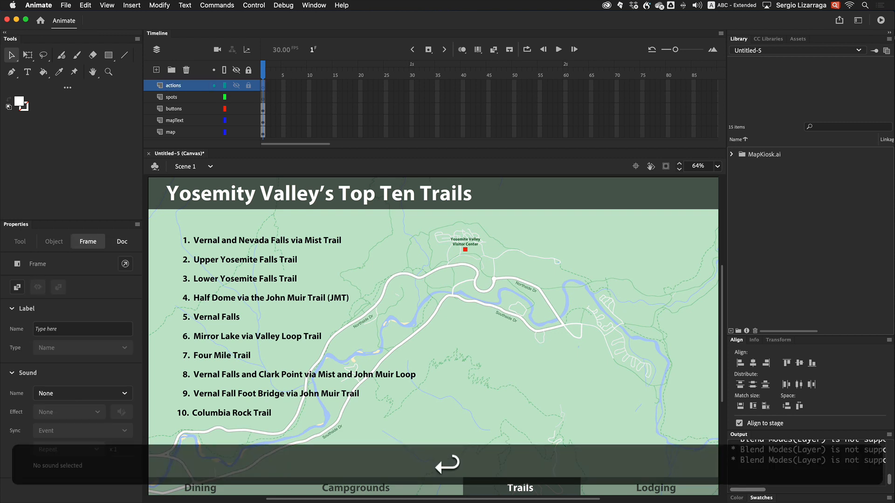
# Open the Actions panel for the first frame of the actions layer
pyautogui.click(304, 109)
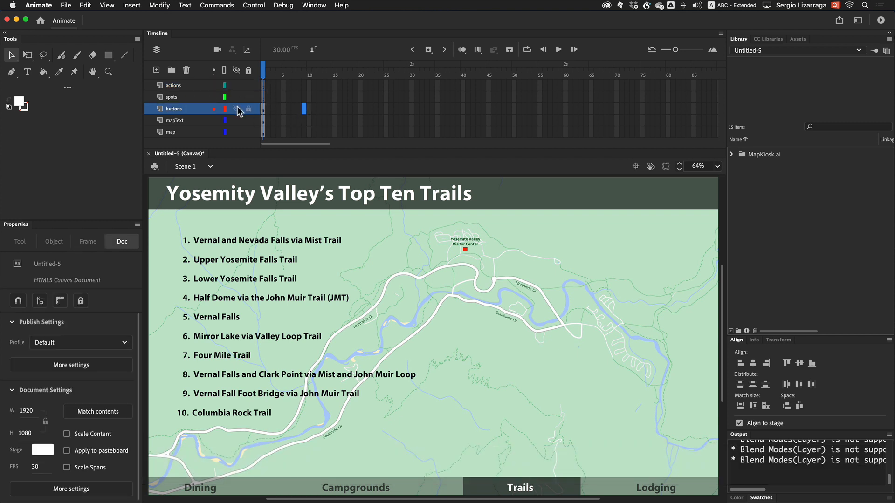
pyautogui.click(264, 97)
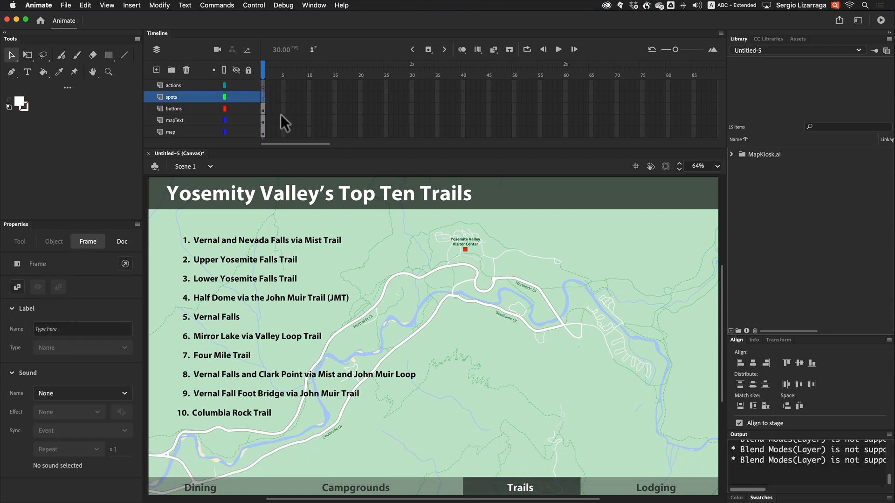
pyautogui.click(177, 85)
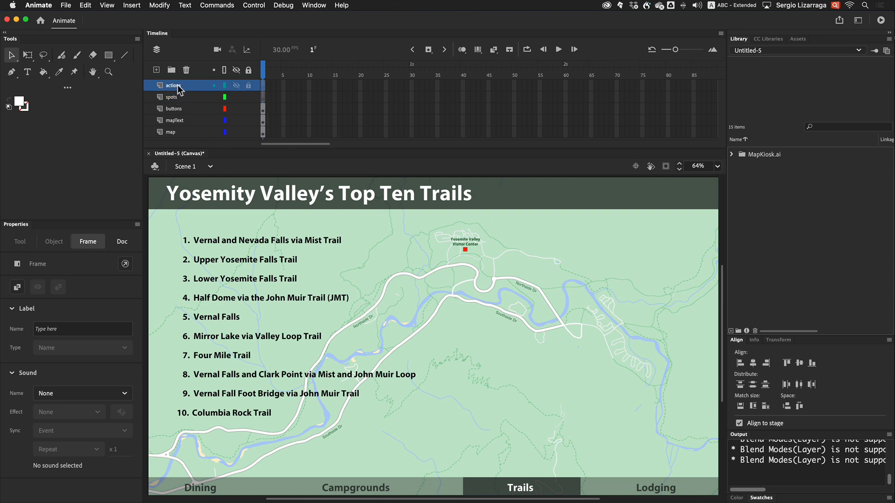
pyautogui.rightClick(262, 85)
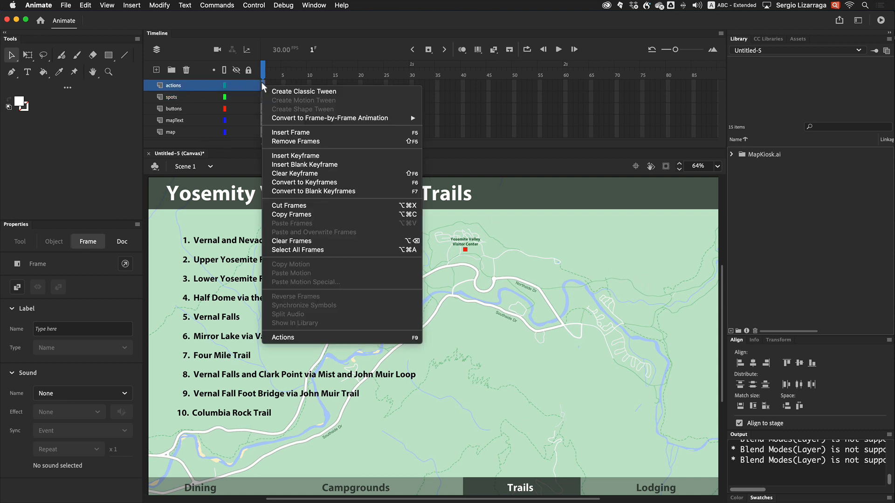
pyautogui.click(313, 338)
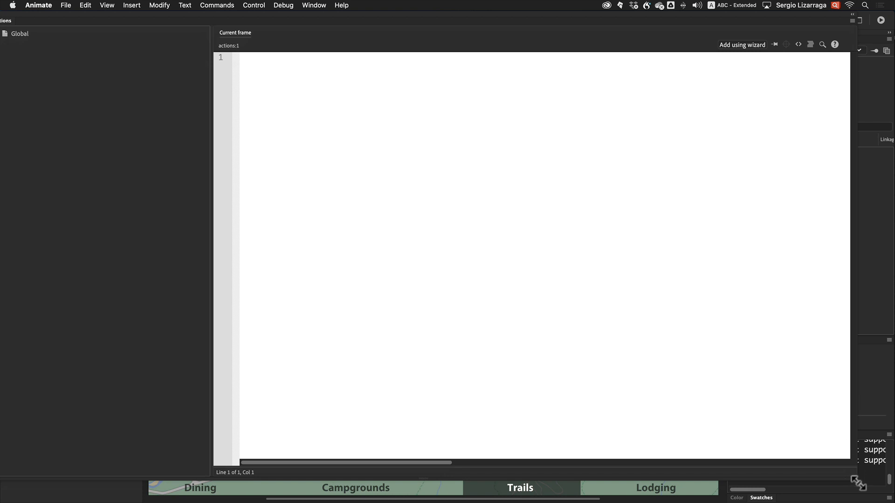
pyautogui.moveTo(857, 482); pyautogui.dragTo(535, 465)
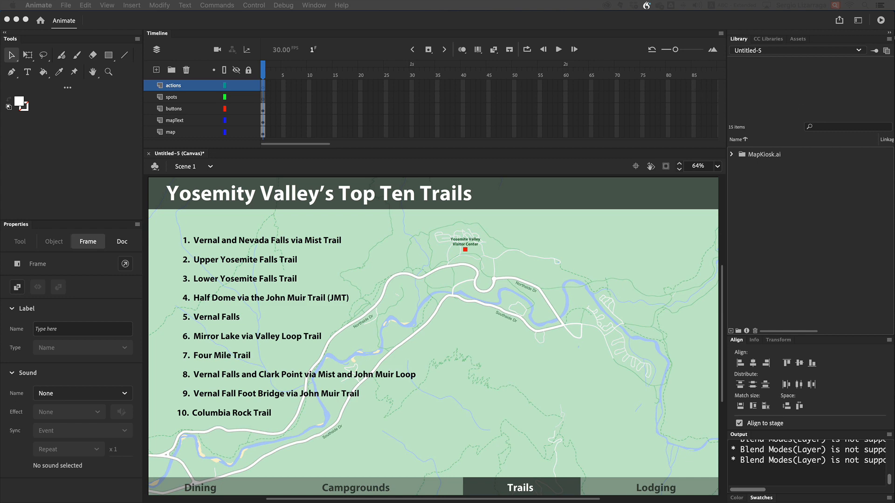
# Switch to the Yosemite trails spreadsheet and review the trail names, movieClip names and generated array declarations
pyautogui.moveTo(894, 170); pyautogui.dragTo(645, 59)
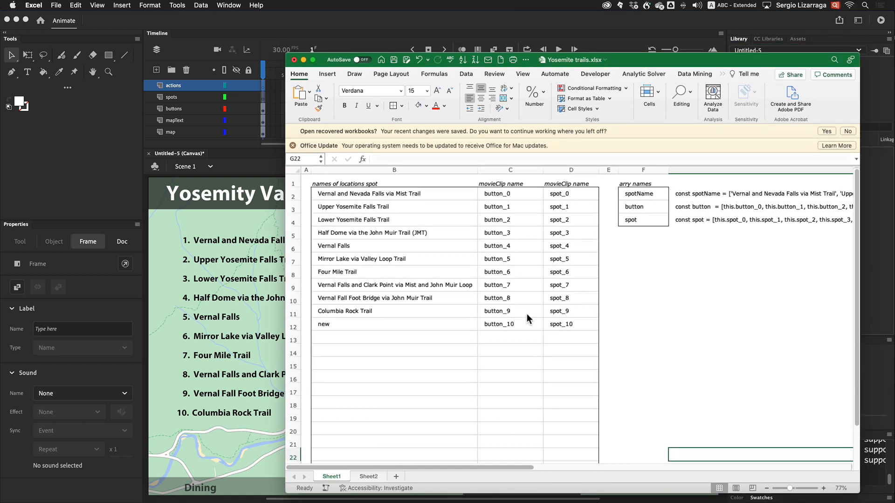
pyautogui.click(398, 193)
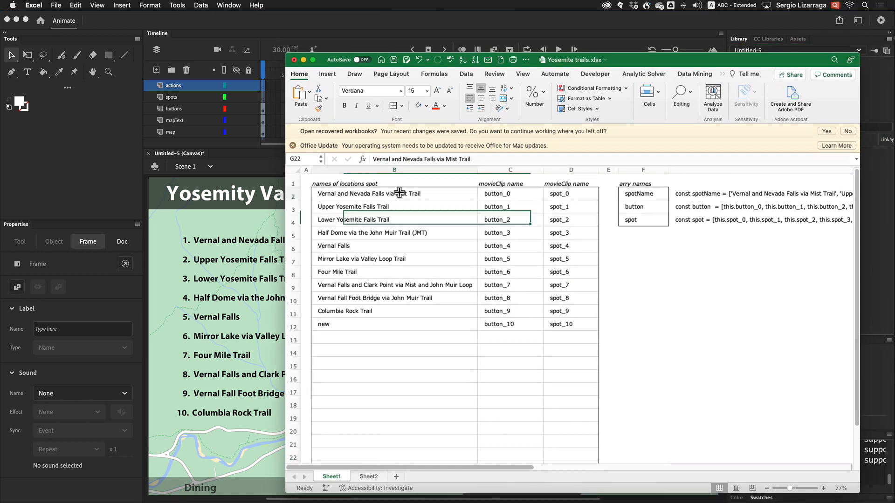
pyautogui.click(361, 324)
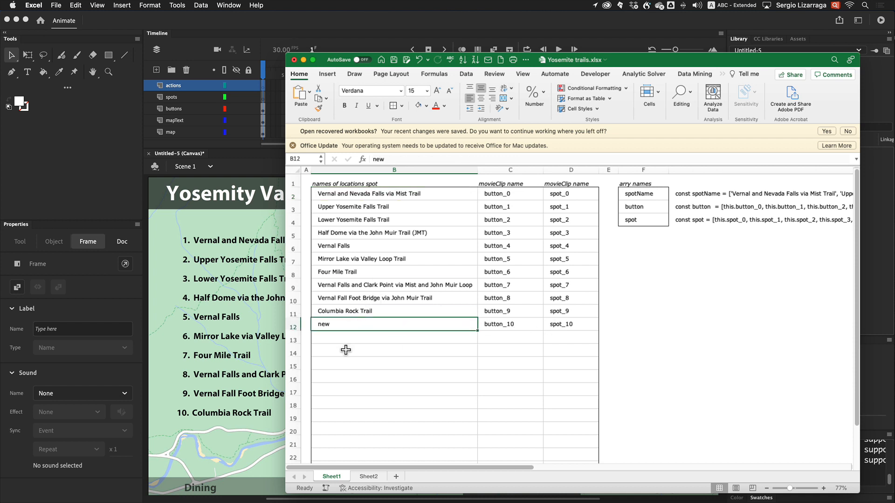
pyautogui.hscroll(10, 705, 241)
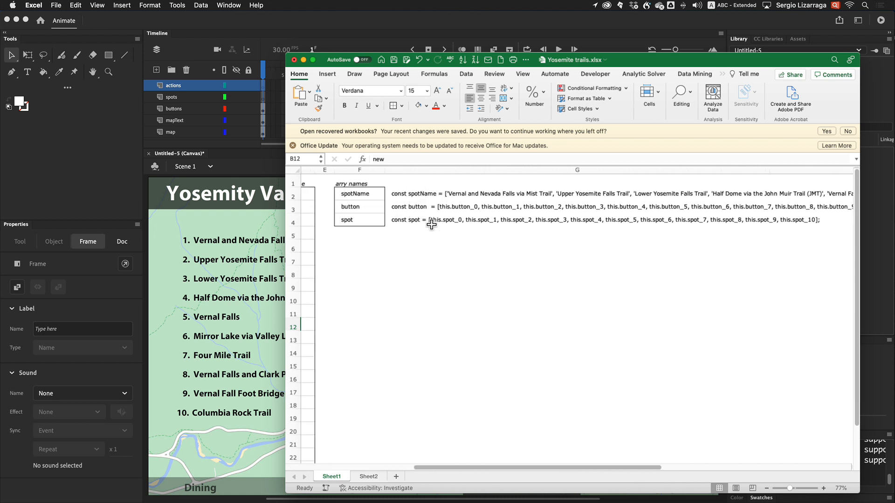
pyautogui.hscroll(-10, 429, 225)
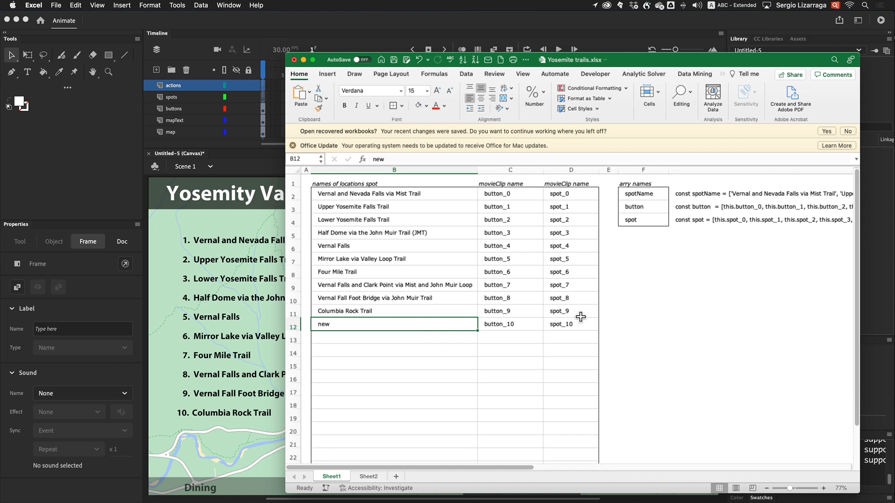
pyautogui.hscroll(10, 606, 307)
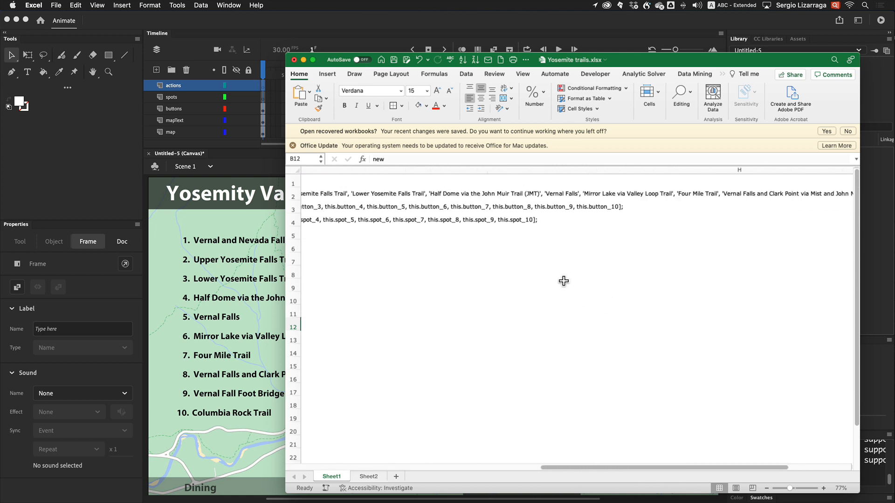
pyautogui.hscroll(5, 668, 219)
pyautogui.hscroll(5, 667, 220)
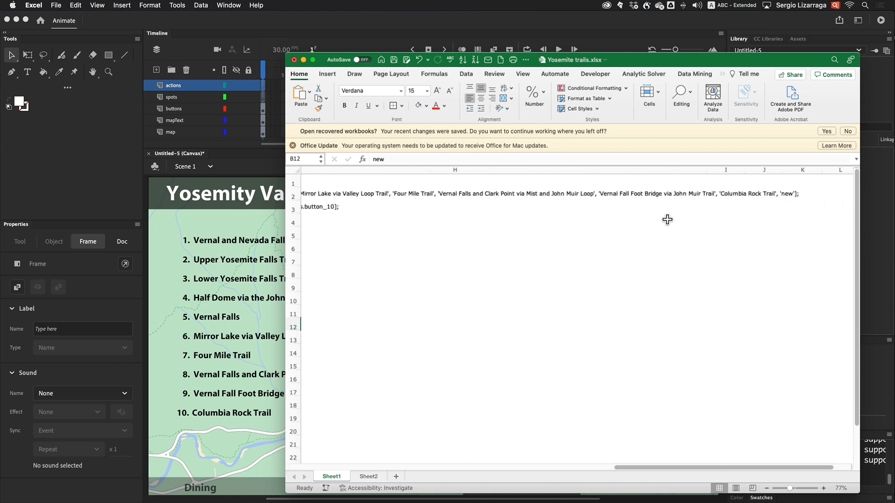
pyautogui.hscroll(-8, 569, 254)
pyautogui.hscroll(-10, 569, 255)
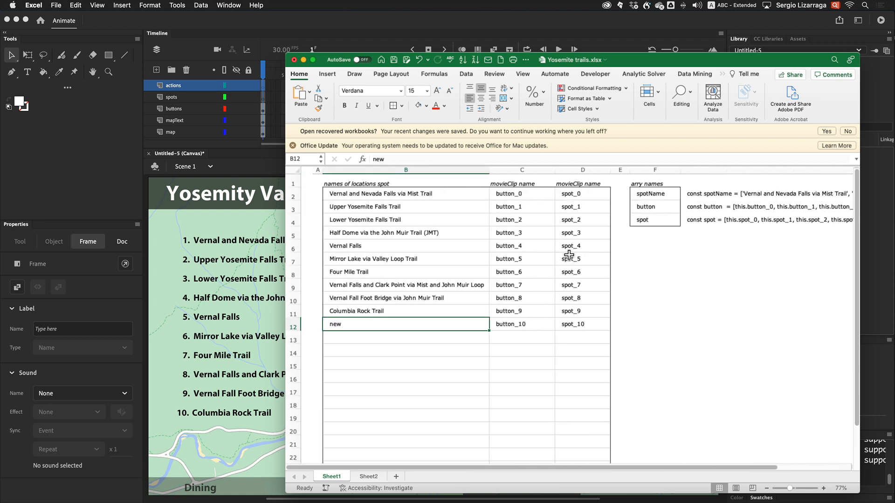
# Clear the 'new' row's cells B12 to D12 in the spreadsheet
pyautogui.moveTo(571, 325); pyautogui.dragTo(447, 326)
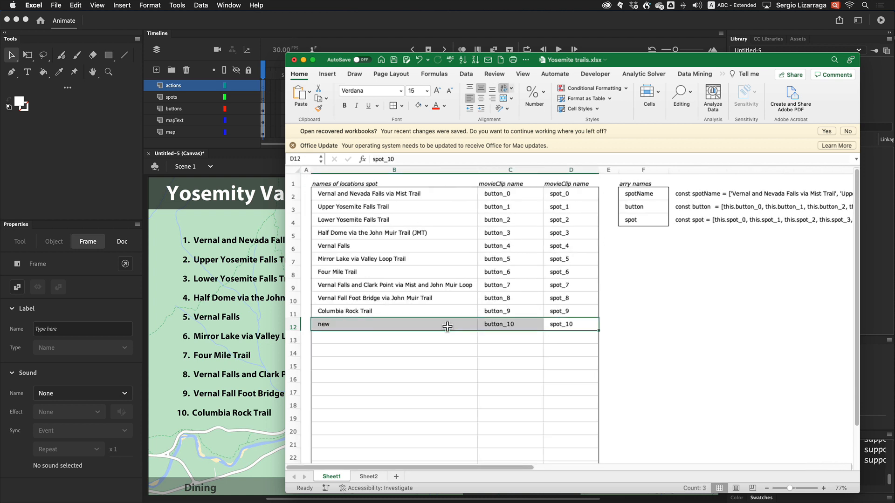
pyautogui.press('BackSpace')
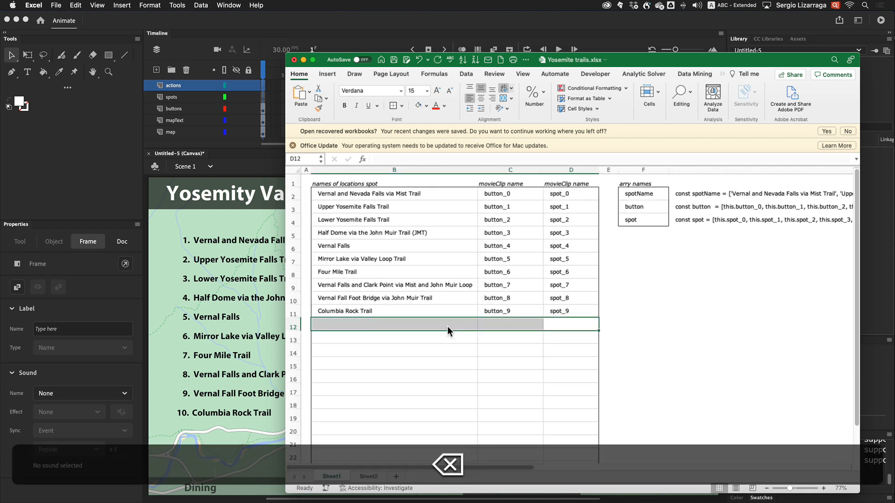
pyautogui.hscroll(8, 635, 270)
pyautogui.hscroll(3, 635, 268)
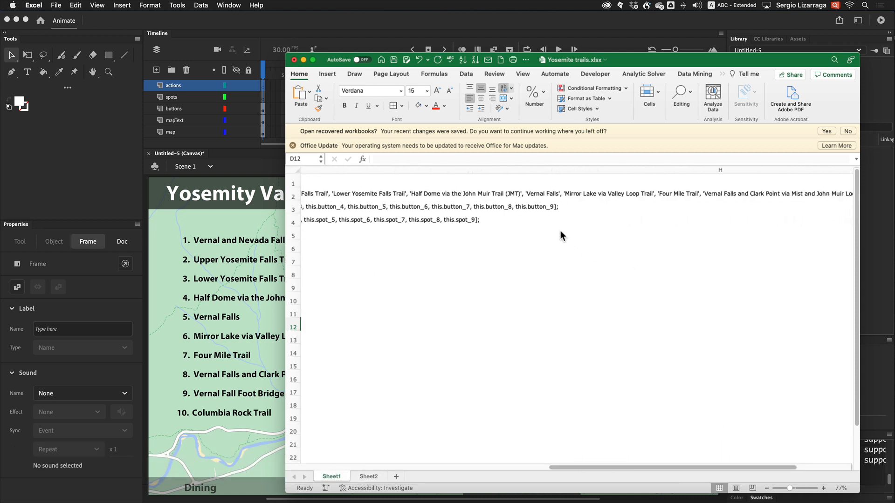
# Copy the three generated array declaration cells G2 to G4 from the spreadsheet
pyautogui.hscroll(10, 688, 223)
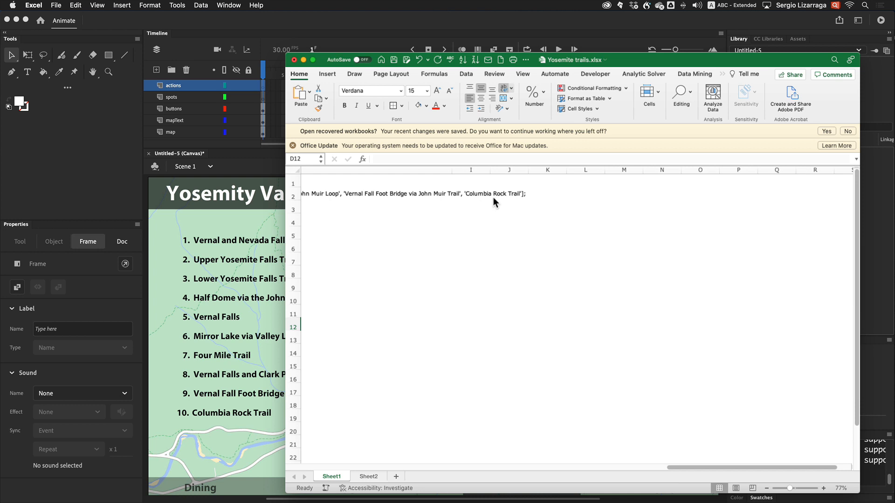
pyautogui.hscroll(-20, 493, 198)
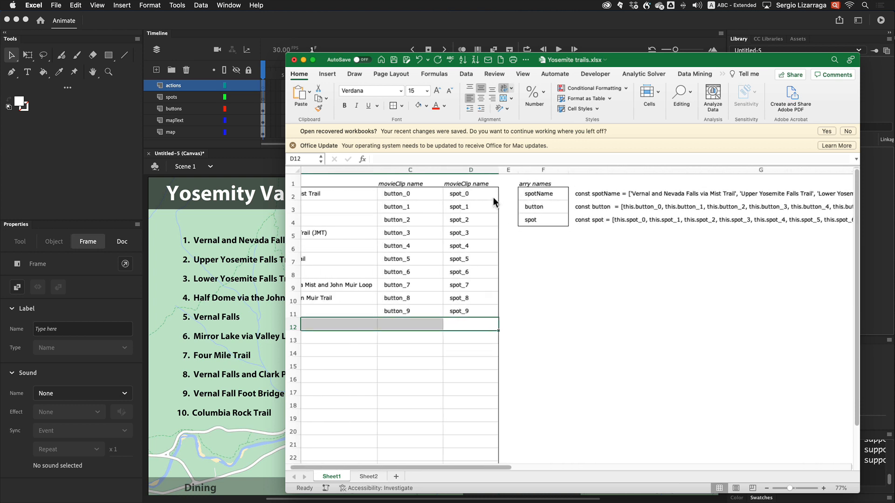
pyautogui.hscroll(-5, 493, 197)
pyautogui.click(643, 324)
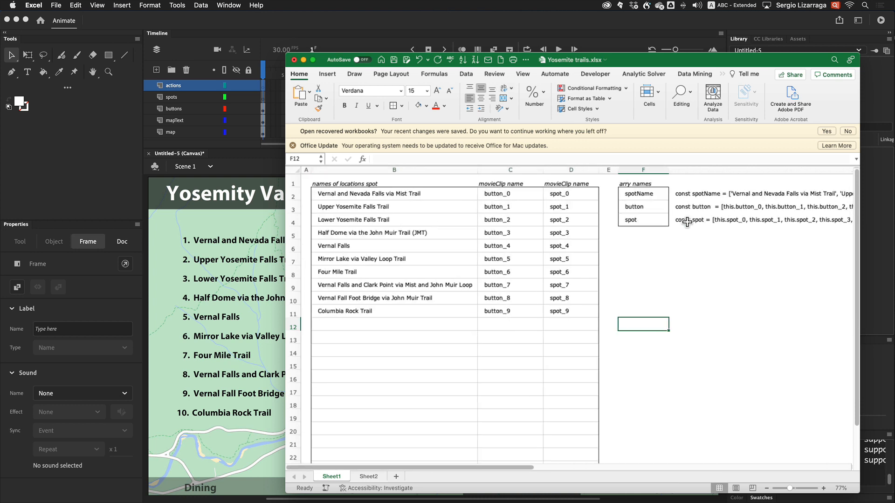
pyautogui.moveTo(679, 194); pyautogui.dragTo(683, 221)
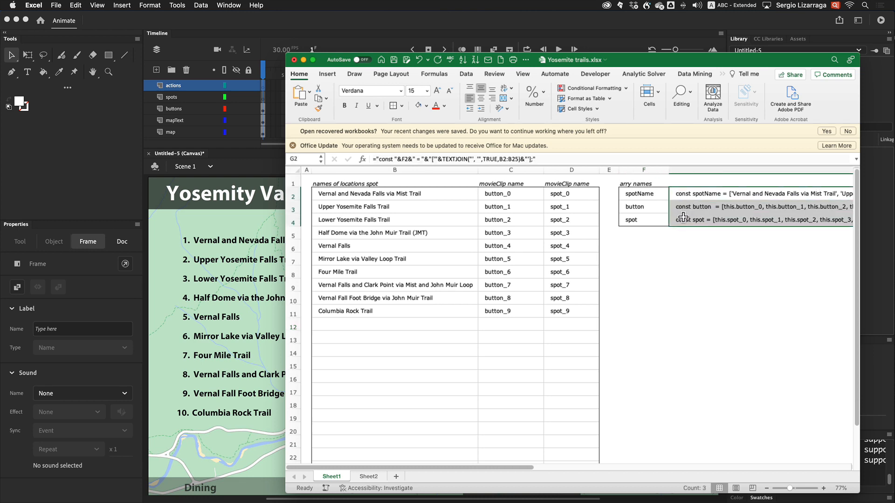
pyautogui.press('super+c')
# Paste the three array declarations into the actions frame 1 script and add blank lines after them
pyautogui.hscroll(5, 683, 218)
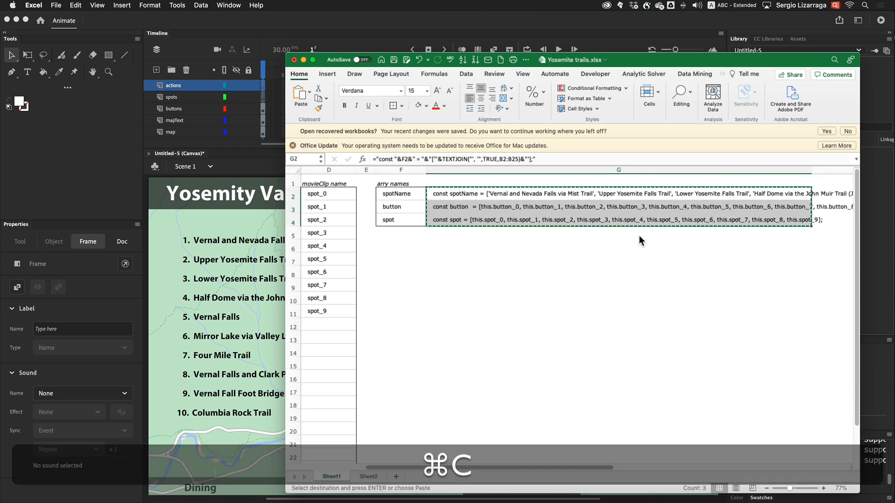
pyautogui.click(161, 279)
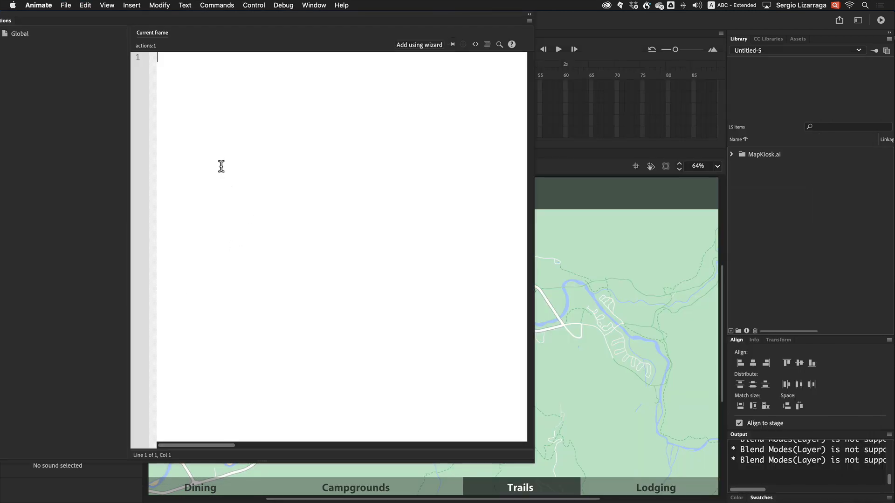
pyautogui.moveTo(145, 13); pyautogui.dragTo(320, 35)
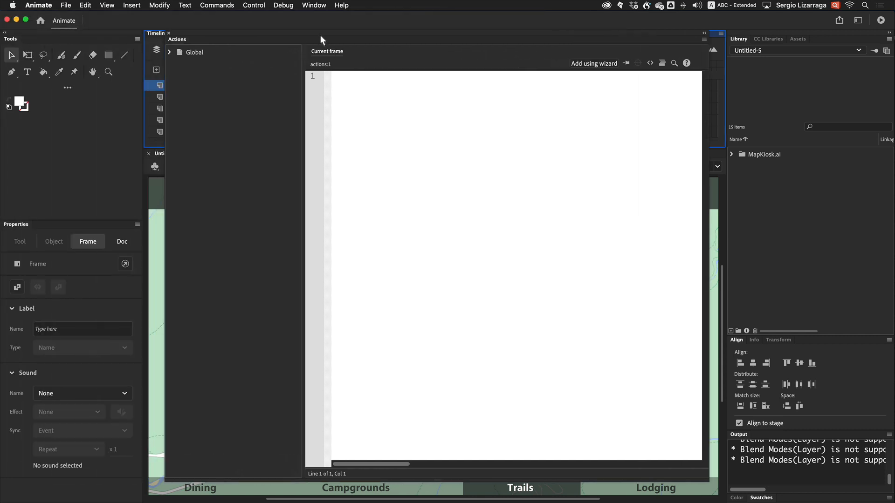
pyautogui.press('super+v')
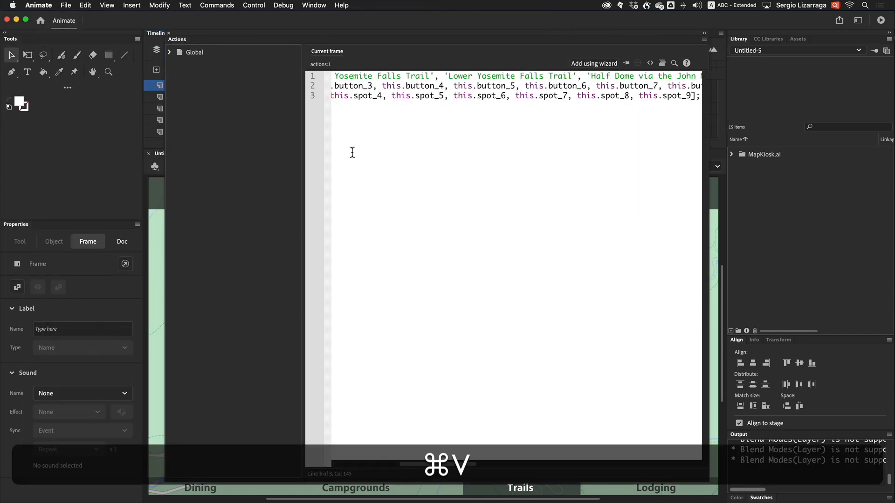
pyautogui.hscroll(-5, 439, 178)
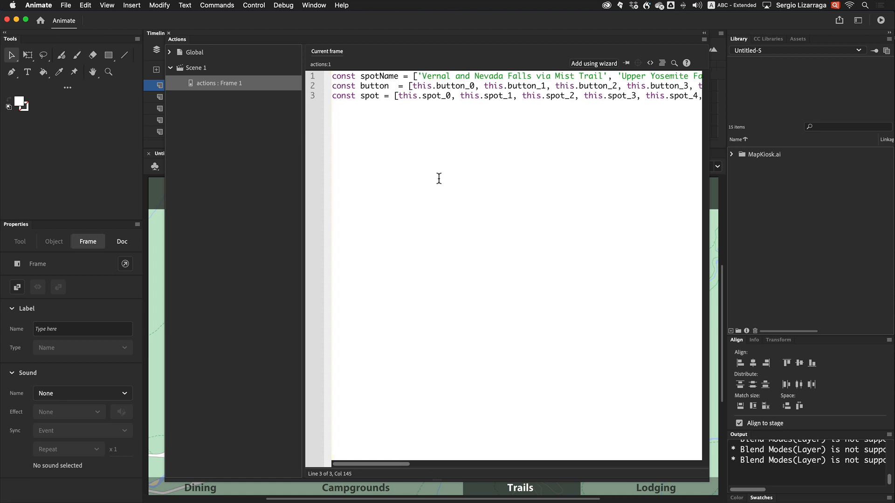
pyautogui.hscroll(10, 438, 178)
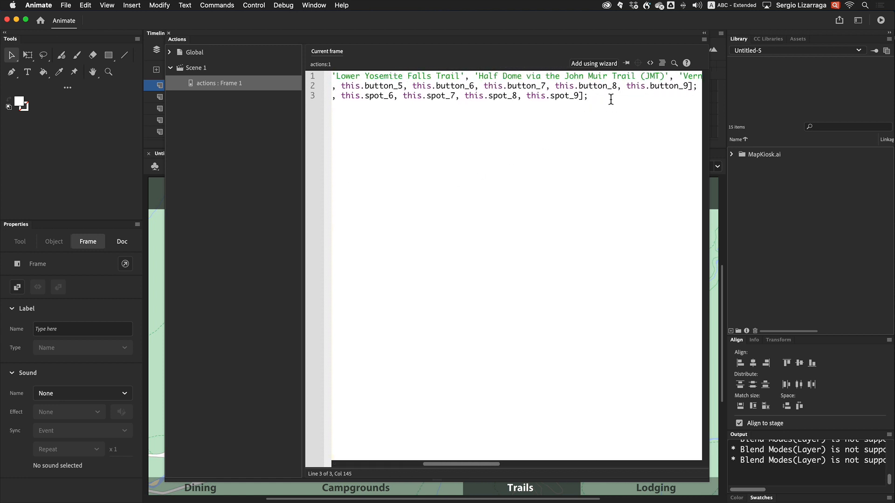
pyautogui.press('Return')
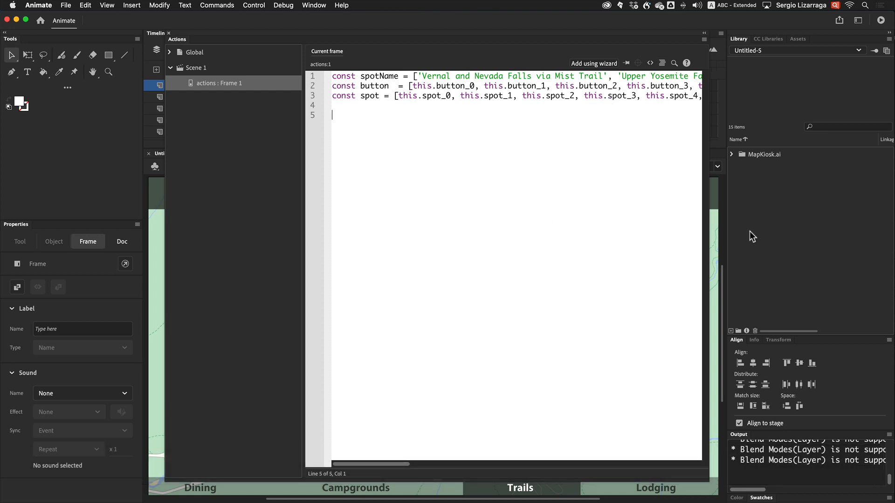
# Copy the button event-listener and click-handler code from the spreadsheet's Sheet2
pyautogui.click(715, 238)
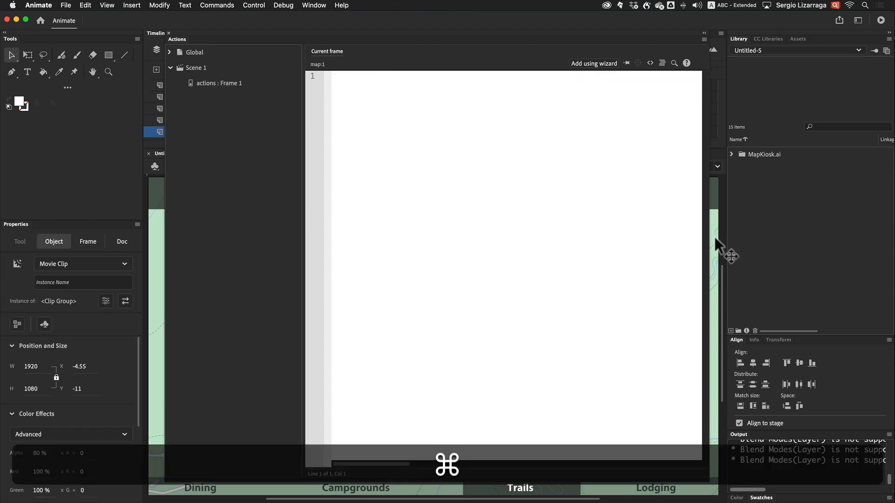
pyautogui.press('super+Tab')
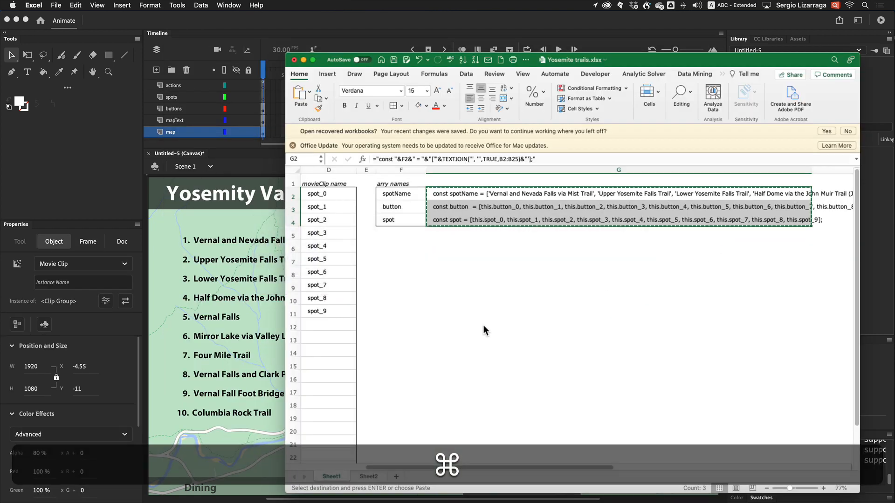
pyautogui.click(368, 476)
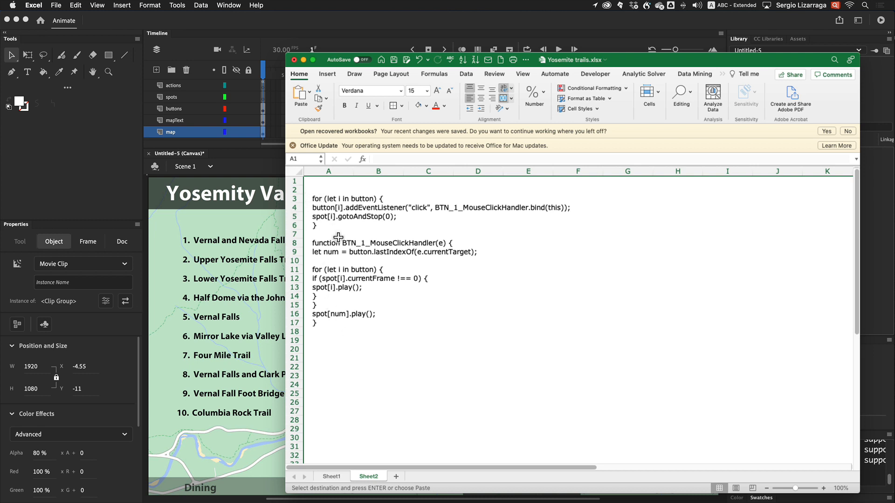
pyautogui.press('super+c')
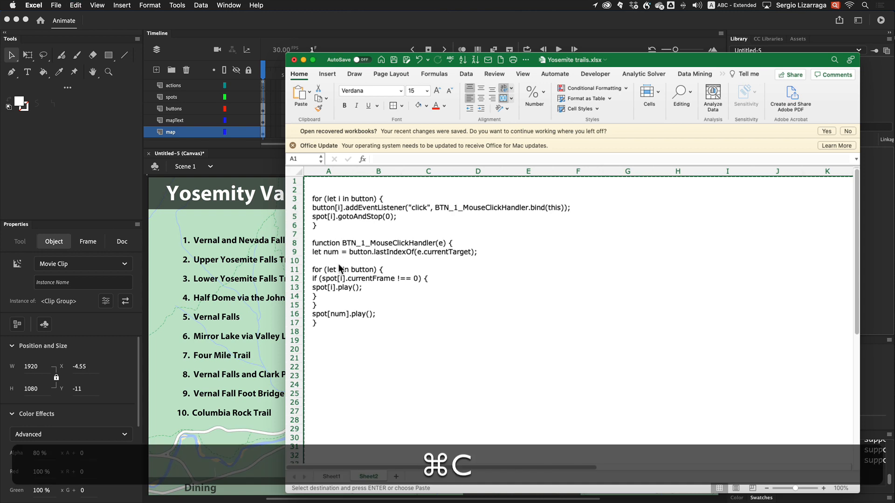
# Paste the handler code below the array declarations in the actions frame 1 script
pyautogui.click(232, 301)
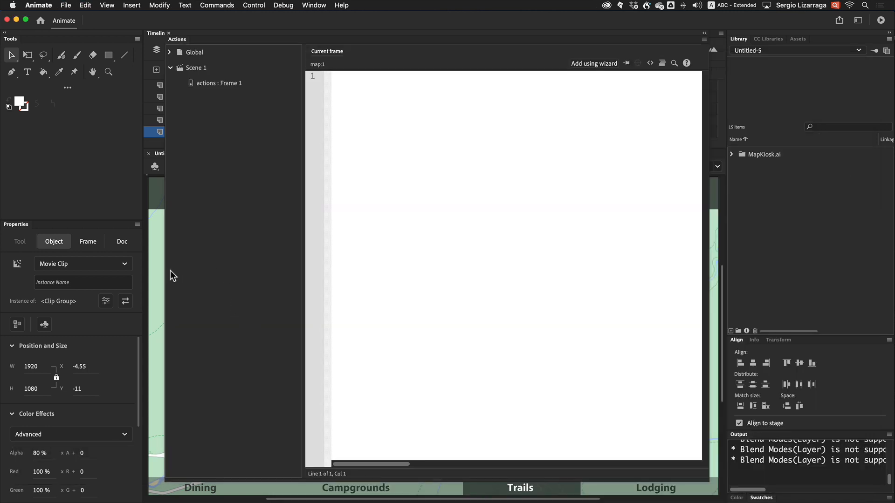
pyautogui.click(220, 82)
pyautogui.press('super+v')
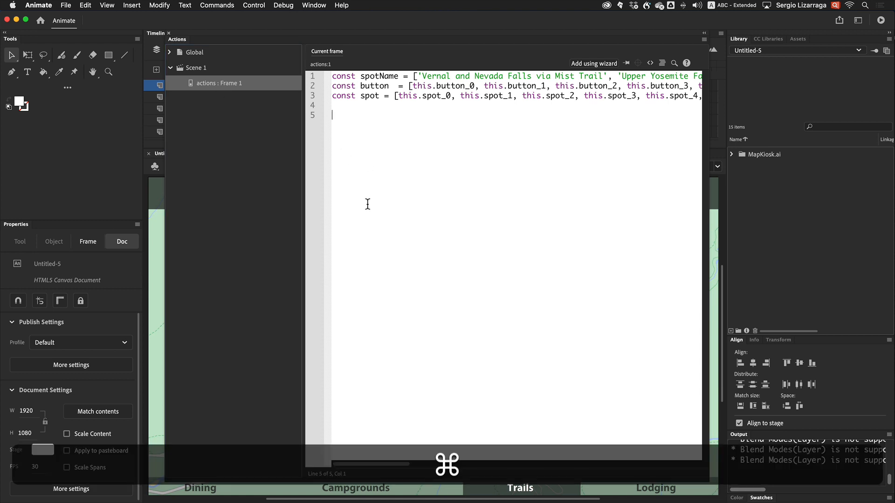
pyautogui.press('super+v')
pyautogui.scroll(10, 372, 211)
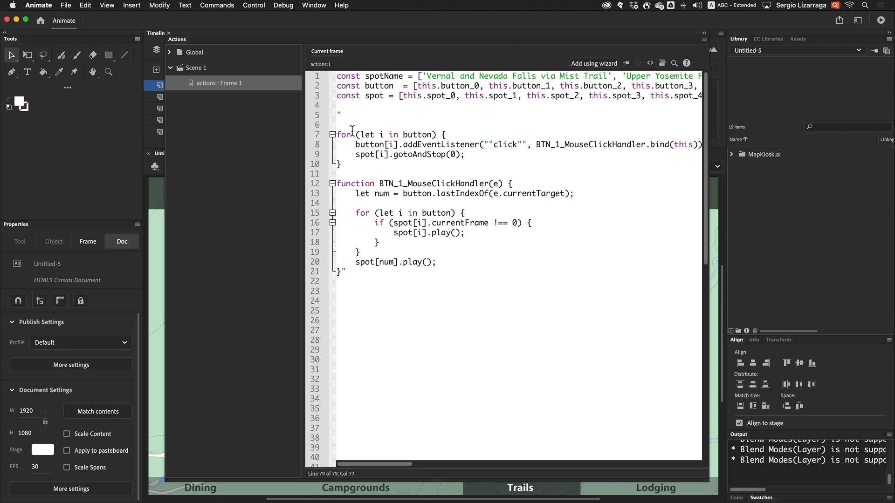
# Delete the stray quotation marks before the for loop and after the function's closing brace
pyautogui.moveTo(343, 114); pyautogui.dragTo(330, 114)
pyautogui.press('BackSpace')
pyautogui.press('BackSpace')
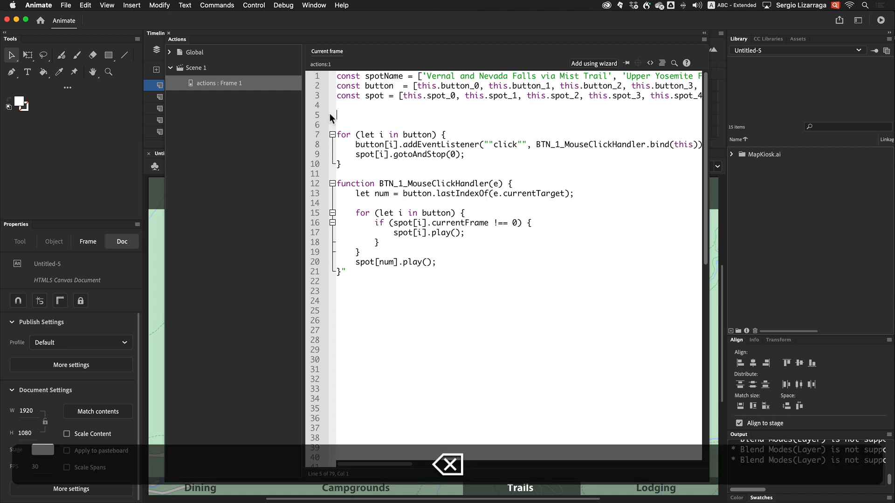
pyautogui.click(354, 263)
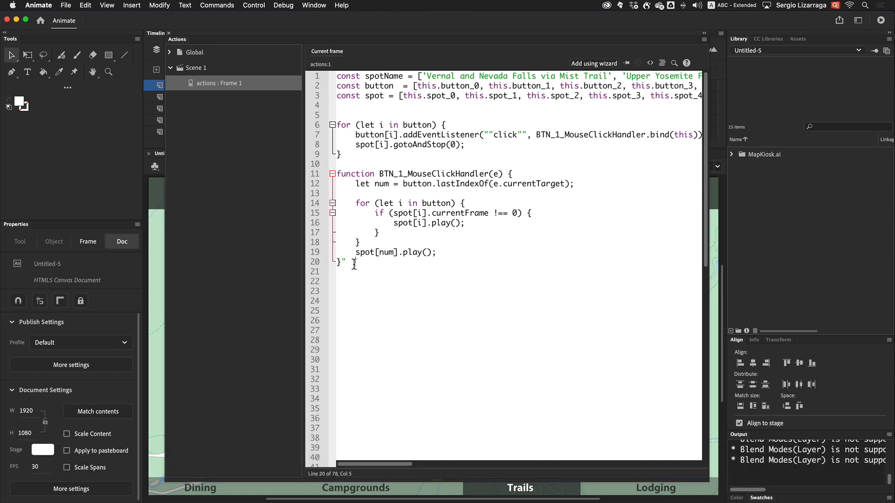
pyautogui.press('BackSpace')
pyautogui.press('BackSpace')
pyautogui.press('BackSpace')
# Widen the Actions panel and remove the doubled quotation marks around "click" in the addEventListener call
pyautogui.moveTo(233, 32); pyautogui.dragTo(97, 33)
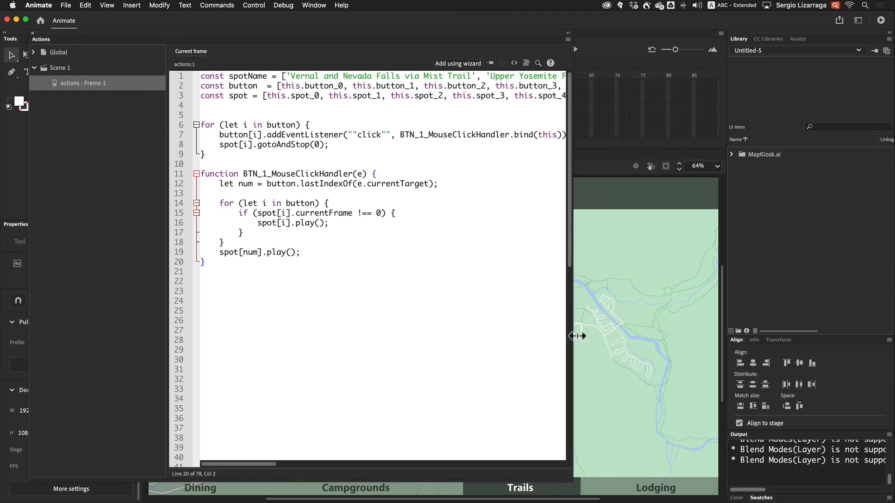
pyautogui.moveTo(578, 336); pyautogui.dragTo(833, 336)
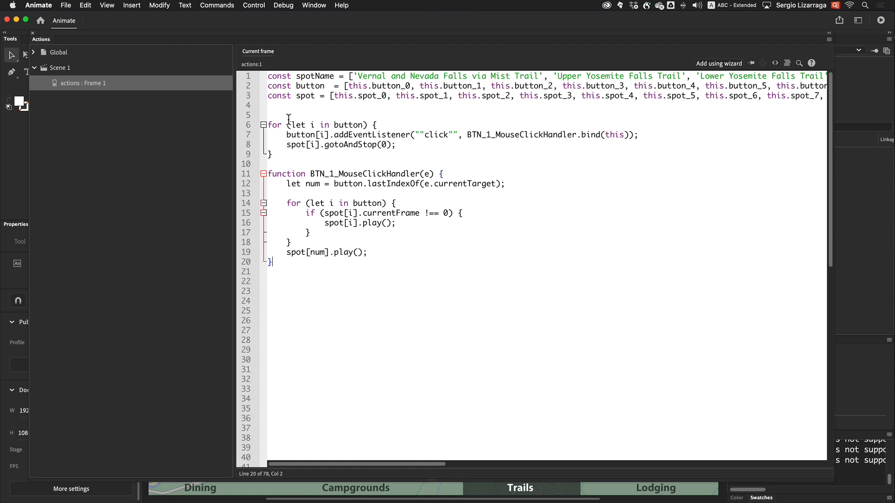
pyautogui.moveTo(281, 156); pyautogui.dragTo(258, 125)
pyautogui.click(306, 155)
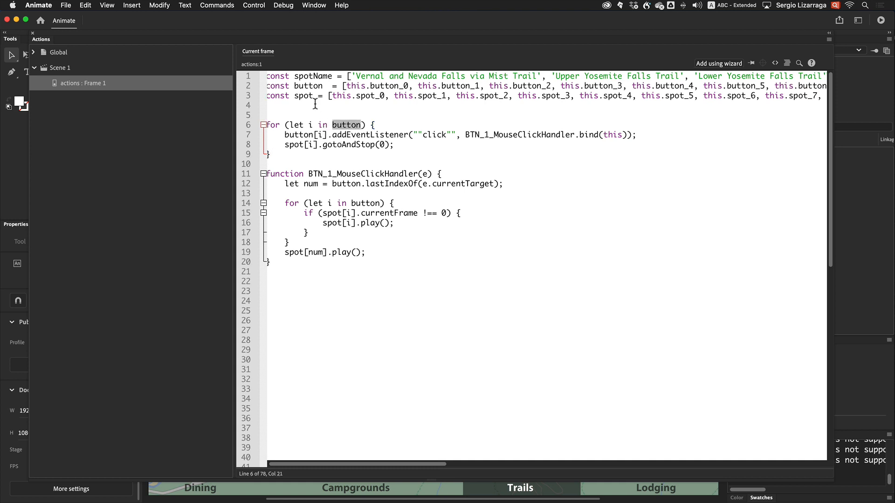
pyautogui.doubleClick(307, 86)
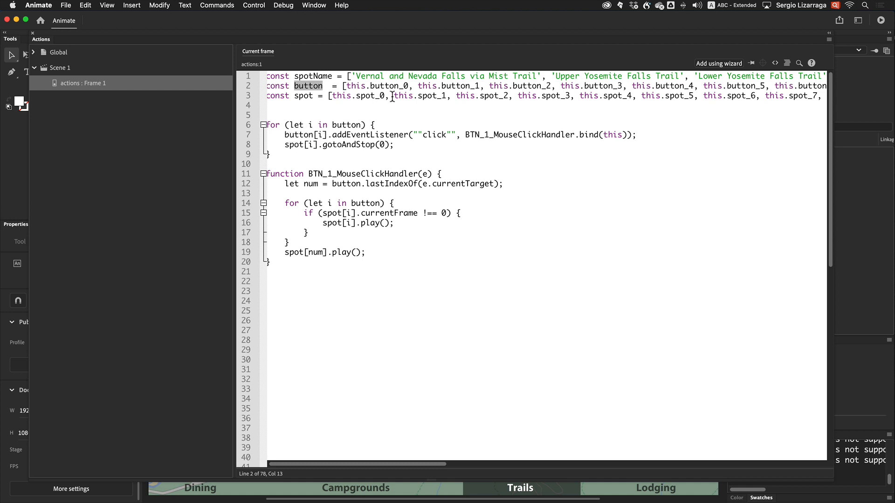
pyautogui.click(422, 135)
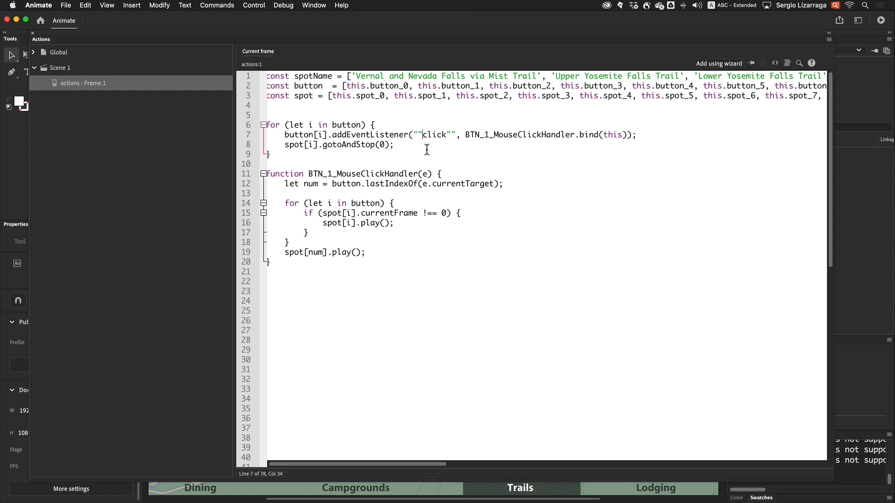
pyautogui.press('BackSpace')
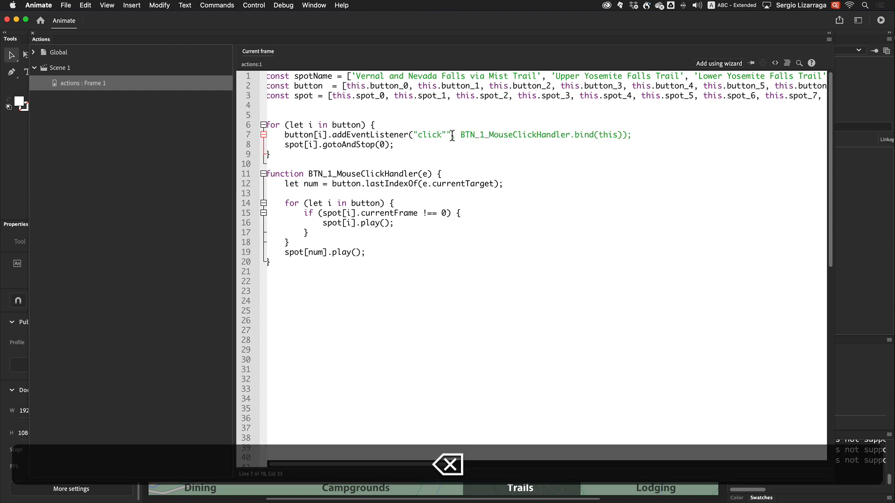
pyautogui.click(446, 135)
pyautogui.press('BackSpace')
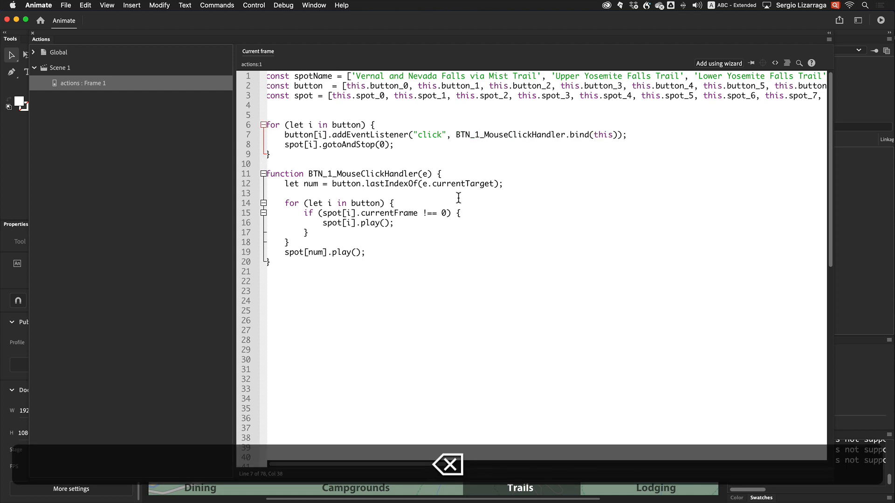
# Examine the script's initialization for loop and its gotoAndStop line
pyautogui.click(437, 247)
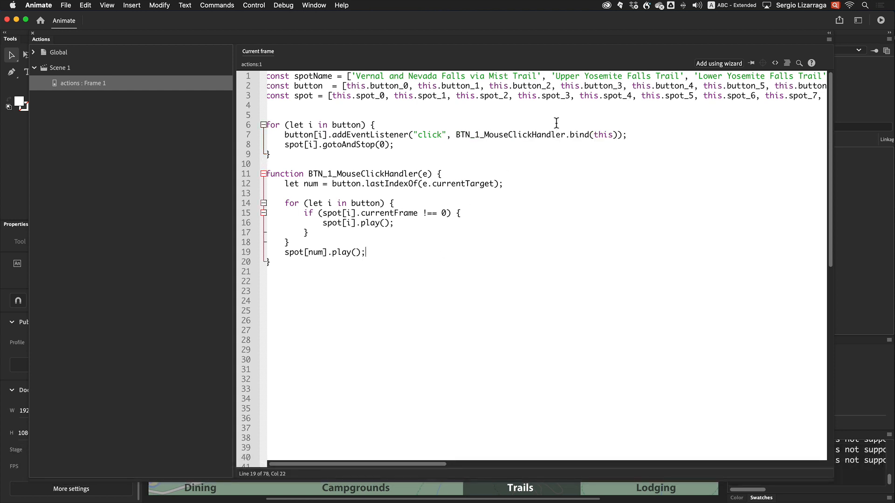
pyautogui.hscroll(15, 556, 122)
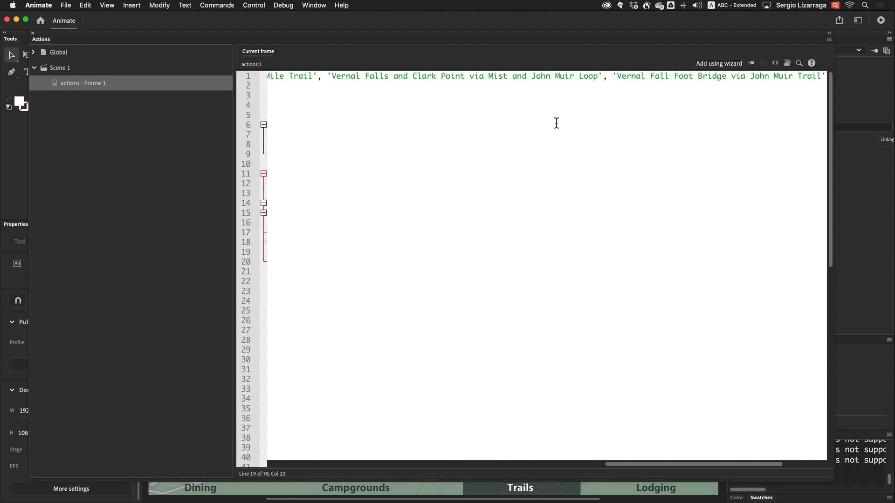
pyautogui.hscroll(3, 556, 123)
pyautogui.hscroll(-20, 556, 123)
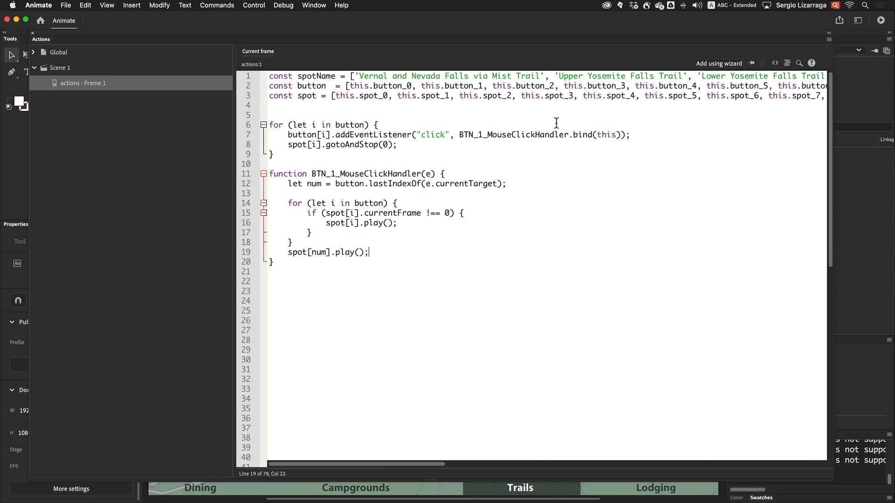
pyautogui.click(360, 324)
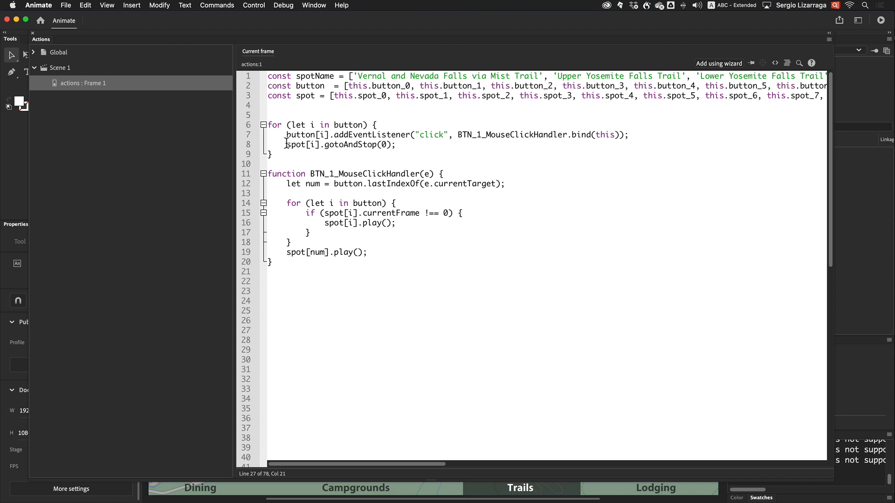
pyautogui.moveTo(286, 144); pyautogui.dragTo(407, 146)
pyautogui.scroll(-1, 345, 159)
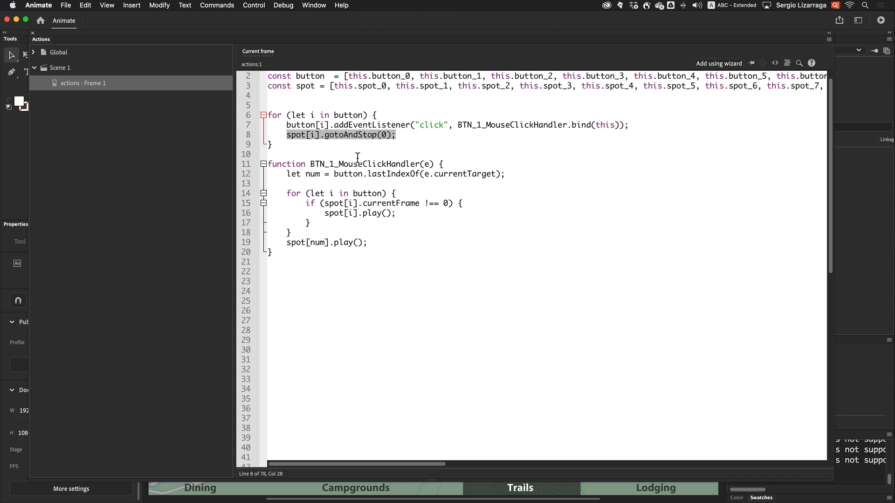
pyautogui.scroll(1, 344, 158)
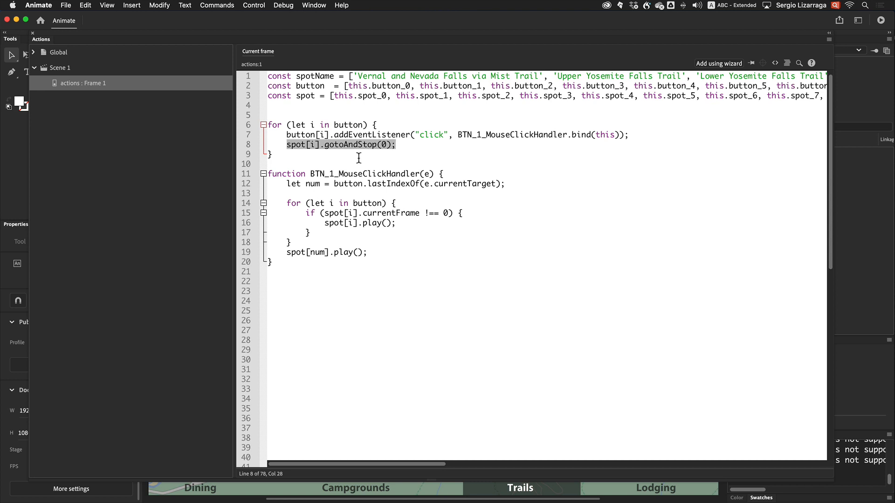
pyautogui.click(280, 189)
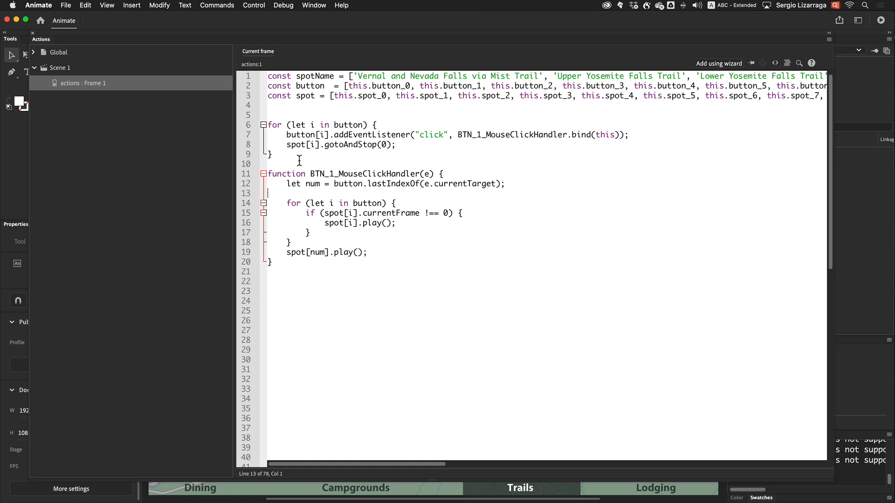
pyautogui.moveTo(299, 158); pyautogui.dragTo(272, 117)
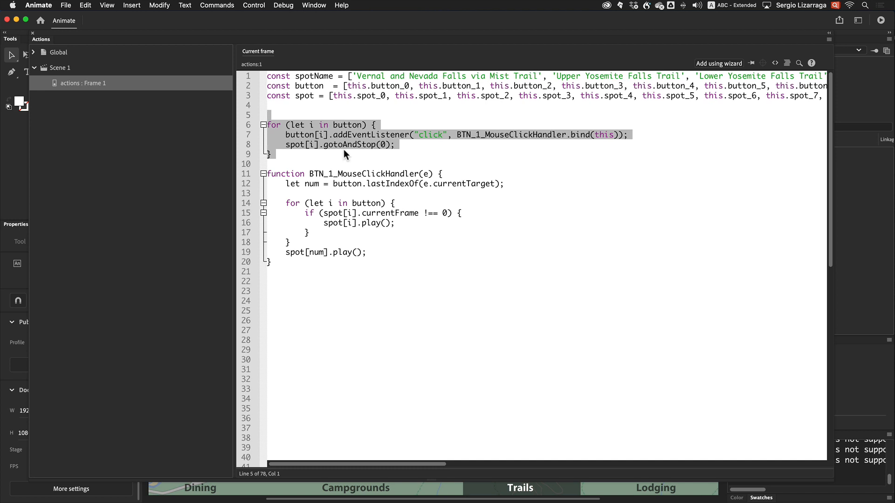
# Examine the event listener line and the click handler function's statements in the script
pyautogui.doubleClick(339, 135)
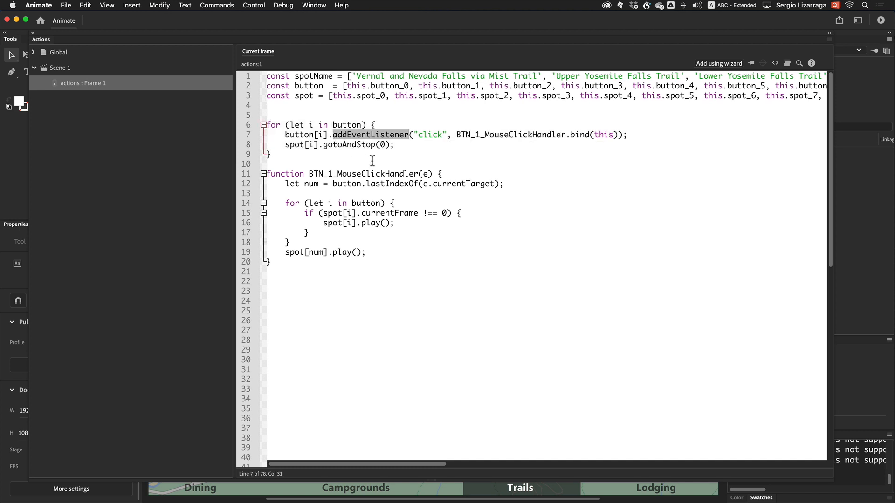
pyautogui.doubleClick(301, 136)
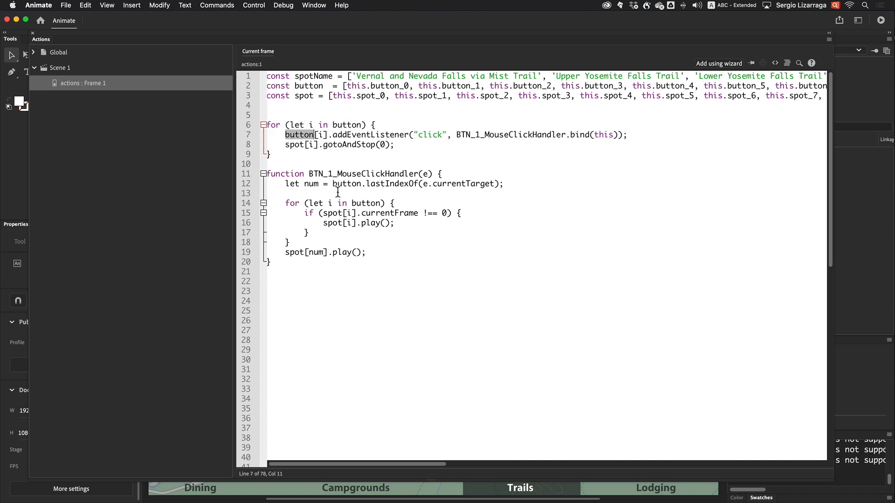
pyautogui.click(331, 252)
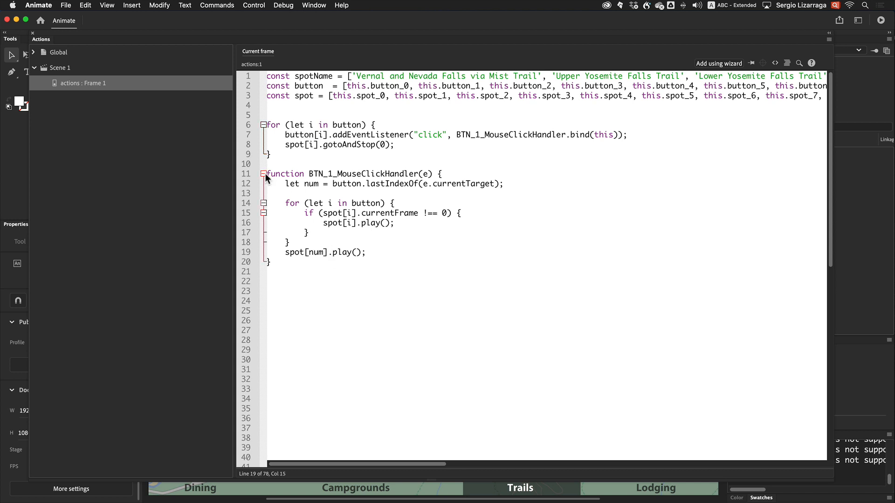
pyautogui.moveTo(285, 184); pyautogui.dragTo(501, 184)
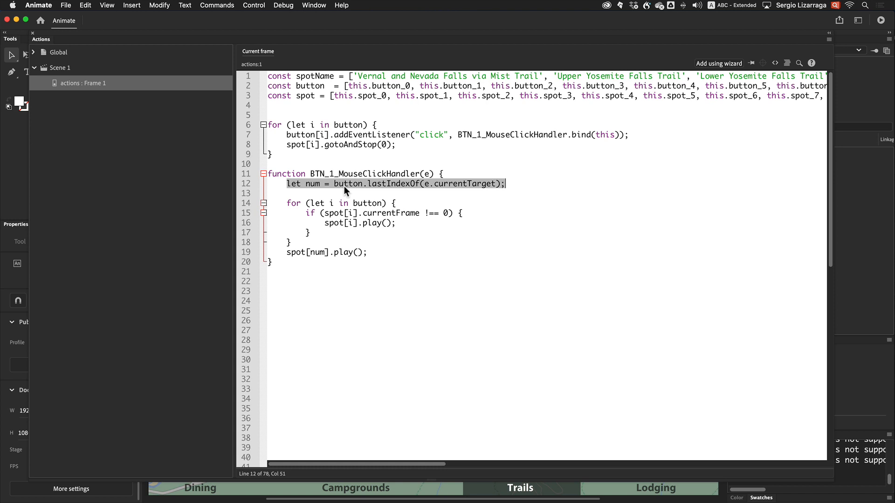
pyautogui.doubleClick(312, 185)
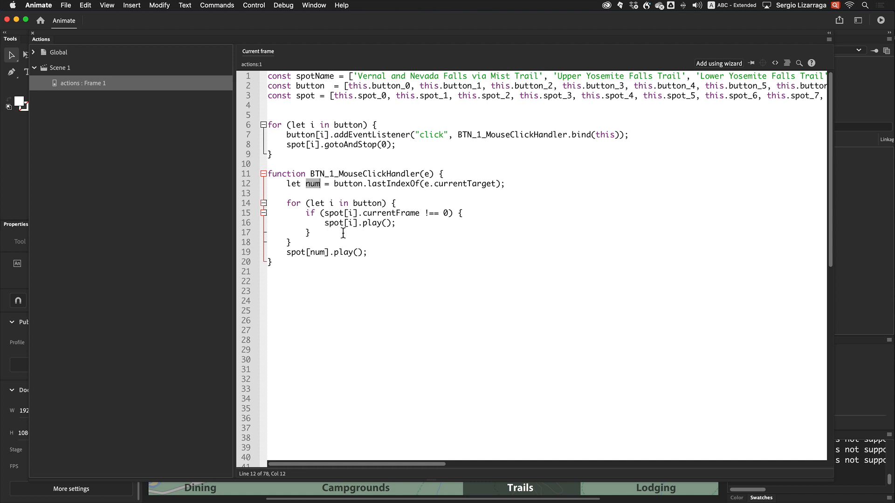
pyautogui.click(334, 213)
pyautogui.doubleClick(333, 213)
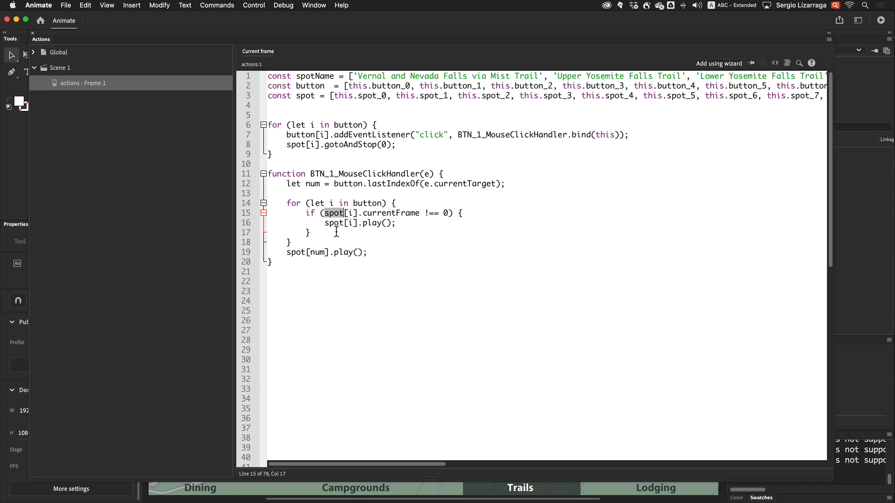
pyautogui.click(375, 255)
# Comment out the entire frame 1 script and close the Actions panel
pyautogui.moveTo(290, 269); pyautogui.dragTo(259, 54)
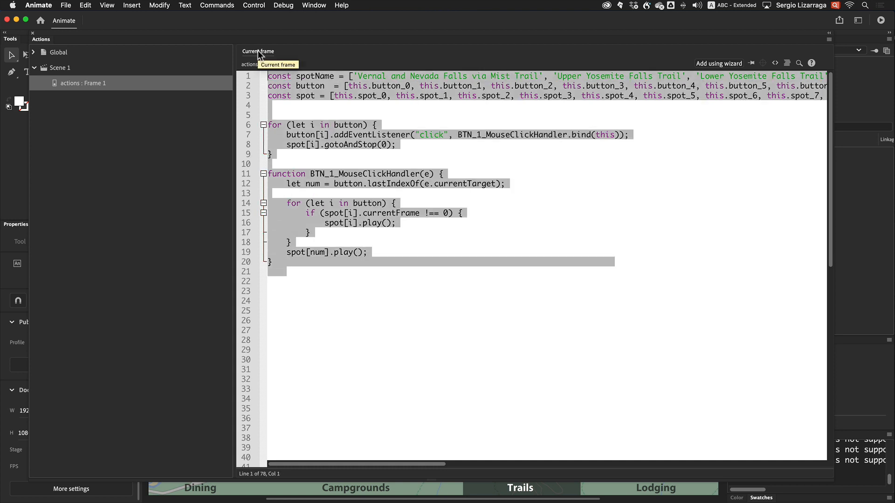
pyautogui.press('super+m')
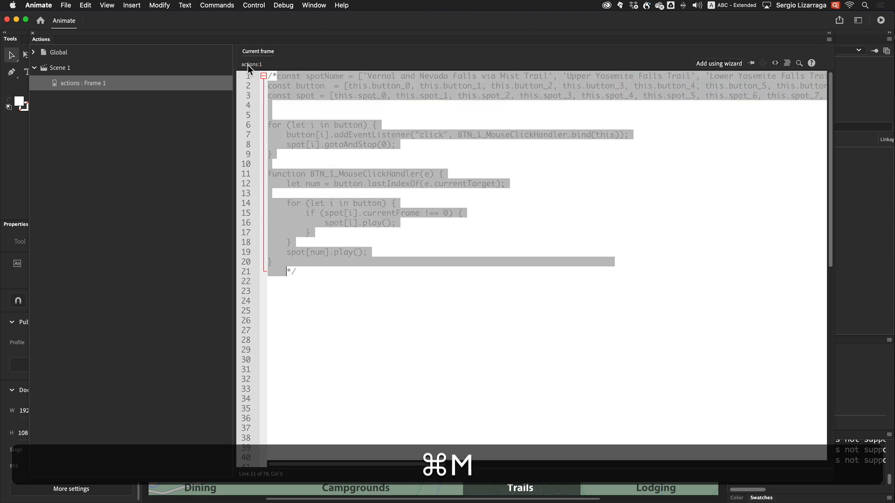
pyautogui.click(32, 34)
pyautogui.click(422, 298)
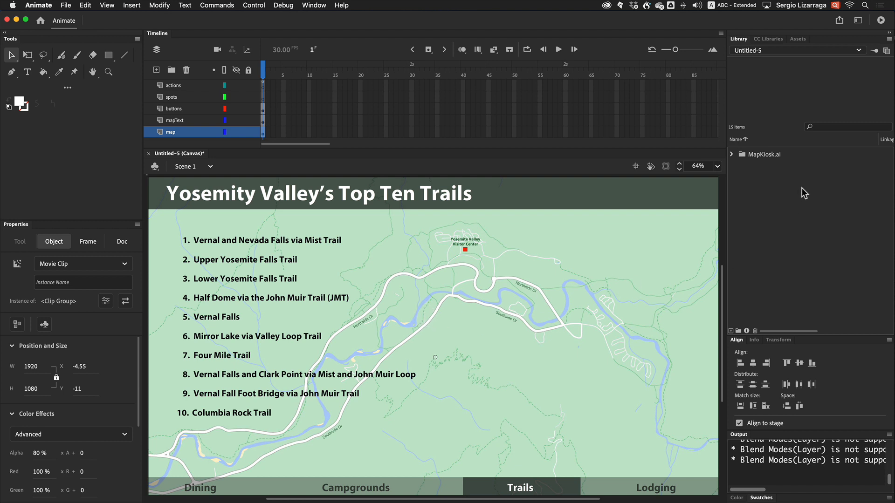
# Convert the first trail line into a button symbol named Symbol 0
pyautogui.click(247, 238)
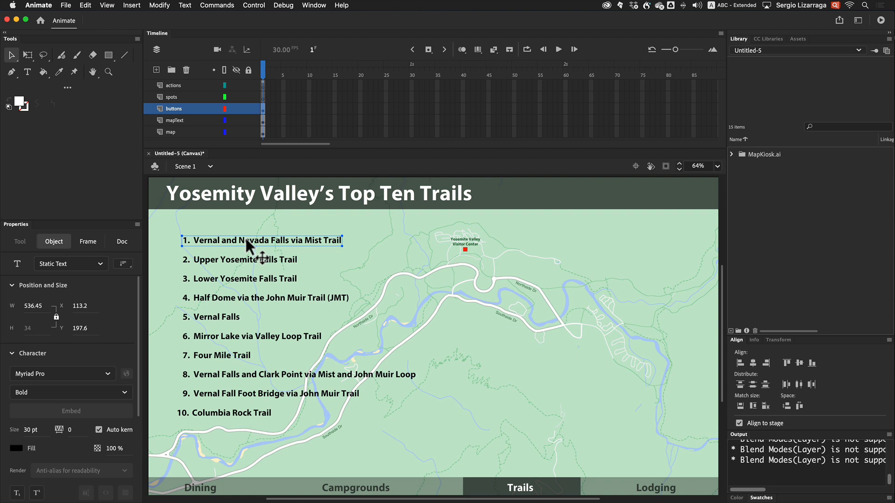
pyautogui.press('F8')
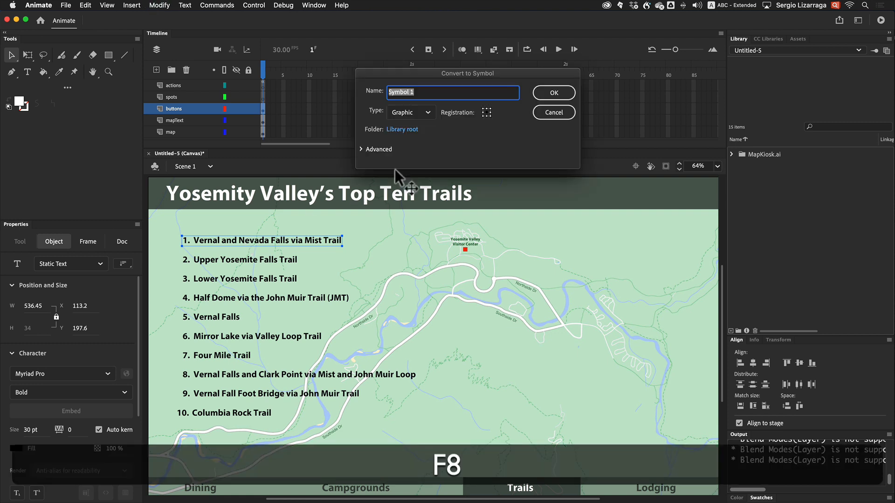
pyautogui.click(423, 113)
pyautogui.click(408, 143)
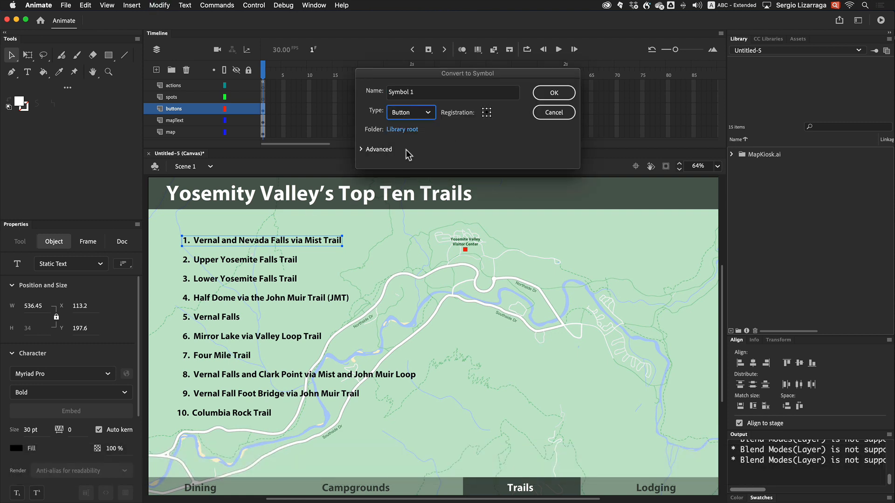
pyautogui.doubleClick(410, 91)
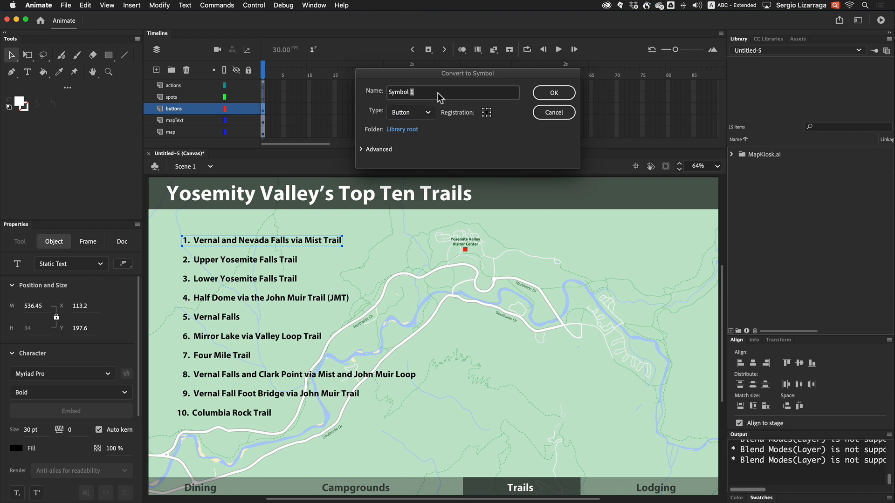
pyautogui.write('0')
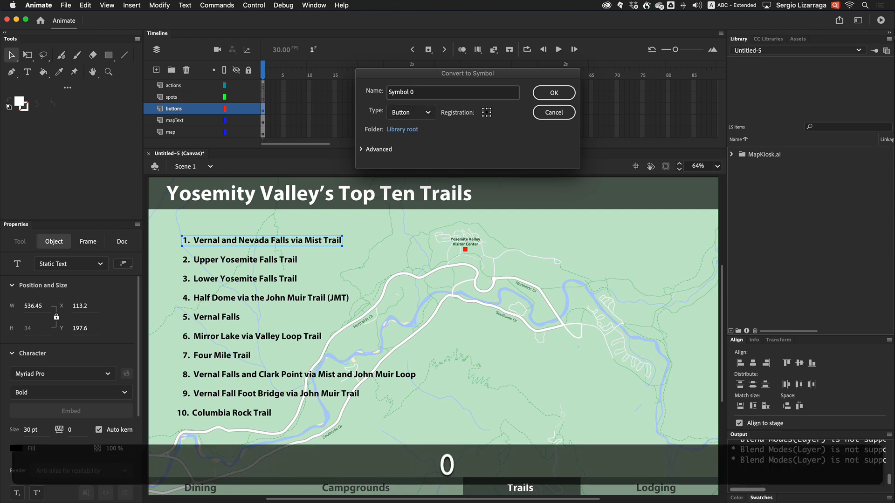
pyautogui.click(553, 93)
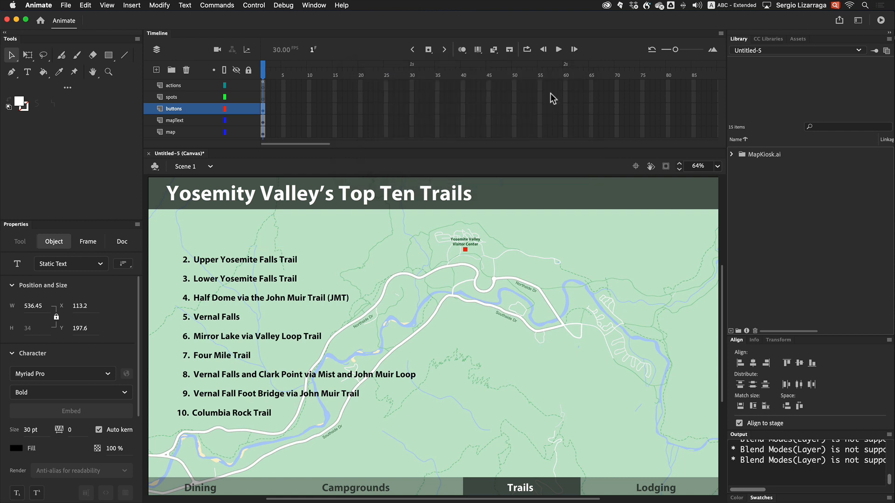
# Convert the second, third and fourth trail lines into button symbols with default names
pyautogui.click(264, 258)
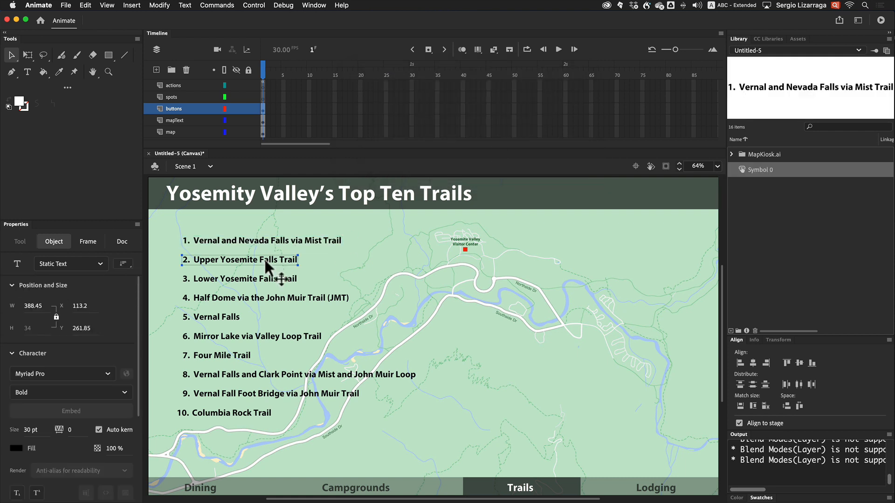
pyautogui.press('F8')
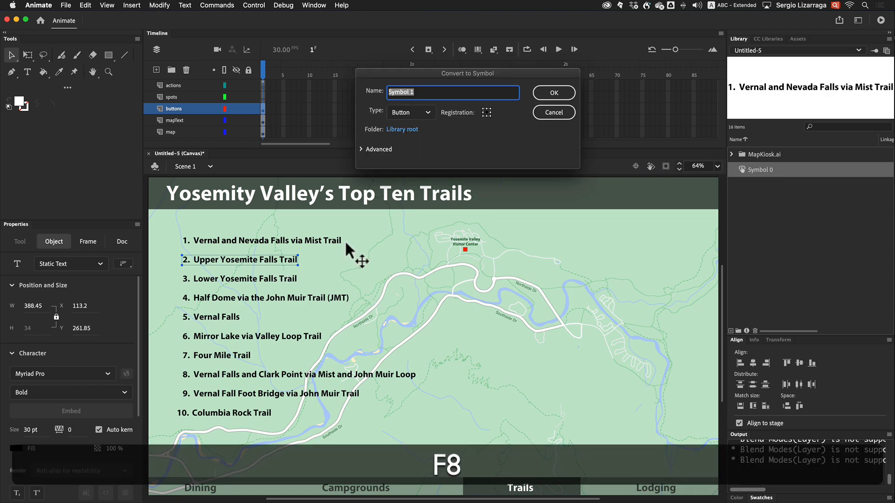
pyautogui.click(559, 94)
pyautogui.click(293, 282)
pyautogui.press('F8')
pyautogui.click(548, 95)
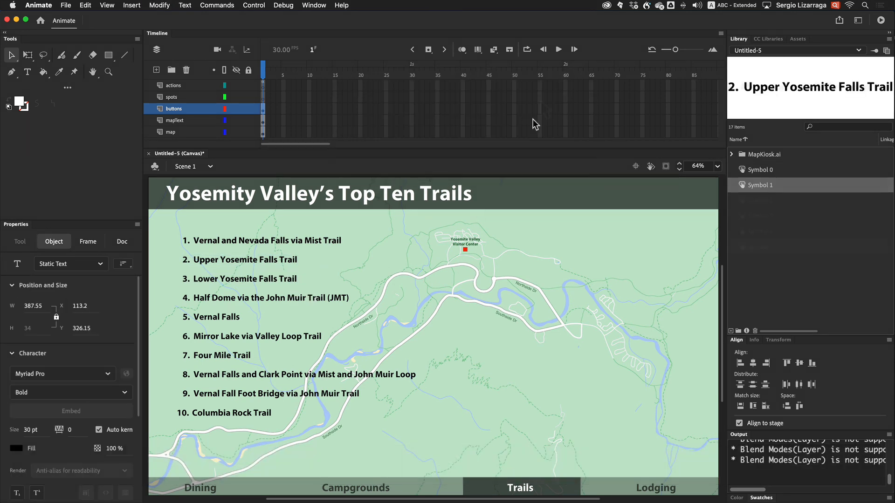
pyautogui.click(271, 299)
pyautogui.press('F8')
pyautogui.click(542, 95)
# Convert the remaining trail lines, through Columbia Rock Trail, into button symbols
pyautogui.moveTo(207, 320); pyautogui.dragTo(210, 319)
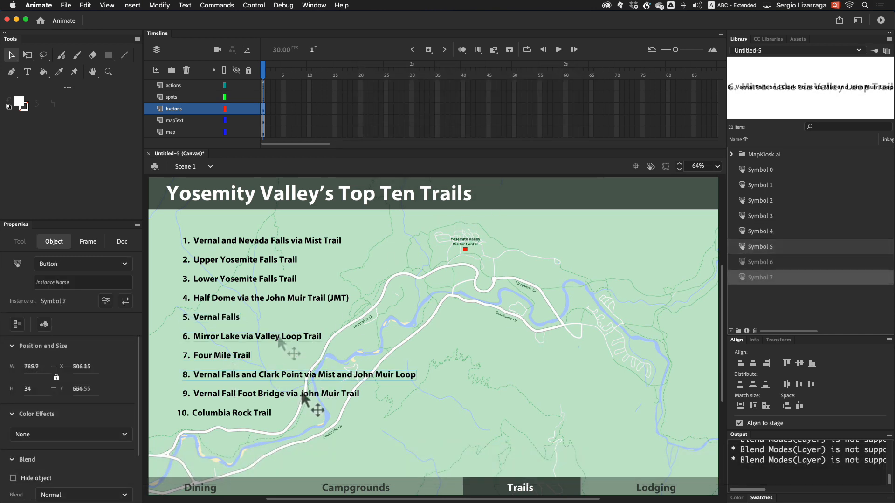
pyautogui.click(303, 398)
pyautogui.press('F8')
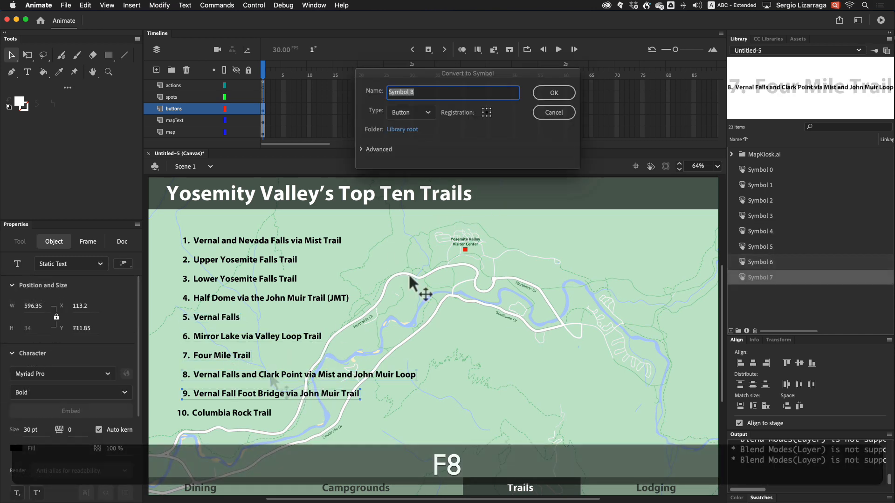
pyautogui.click(557, 93)
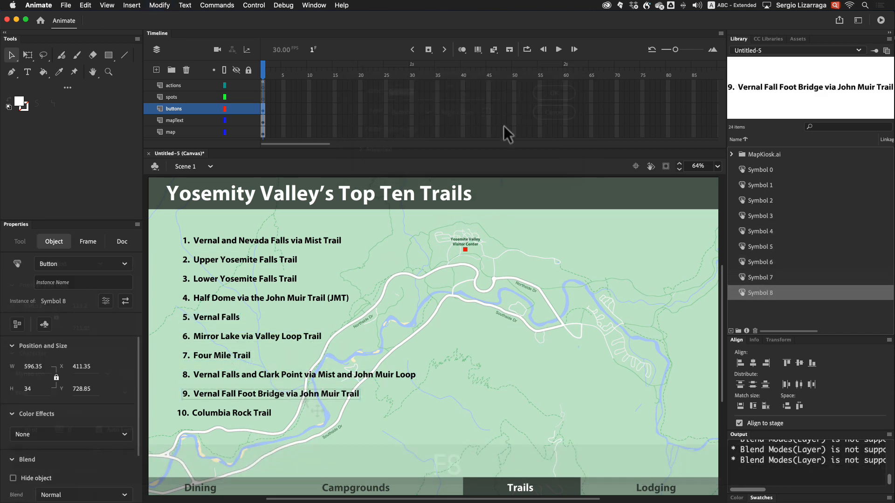
pyautogui.click(252, 408)
pyautogui.press('F8')
pyautogui.click(554, 92)
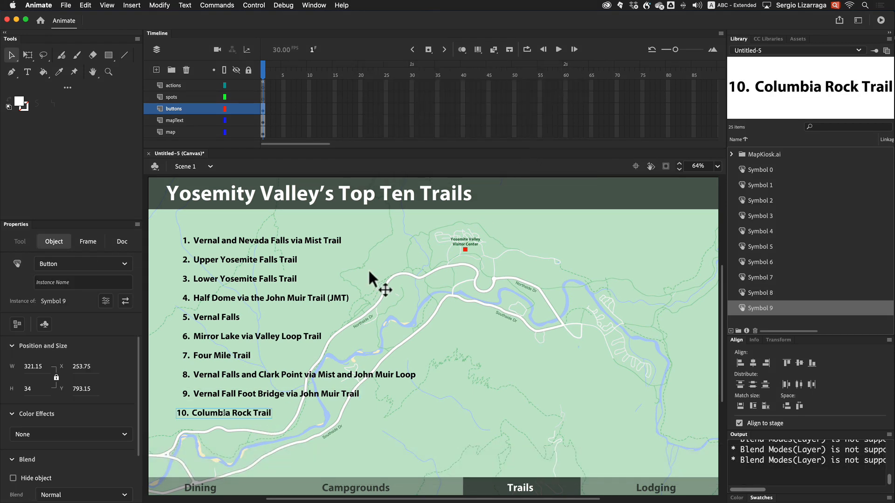
# Test the movie in the browser, then close the browser window
pyautogui.click(303, 241)
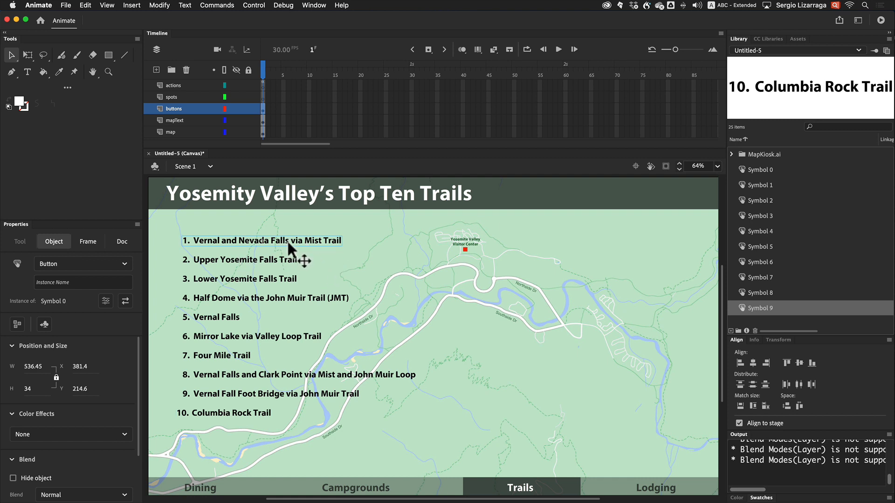
pyautogui.press('super+Return')
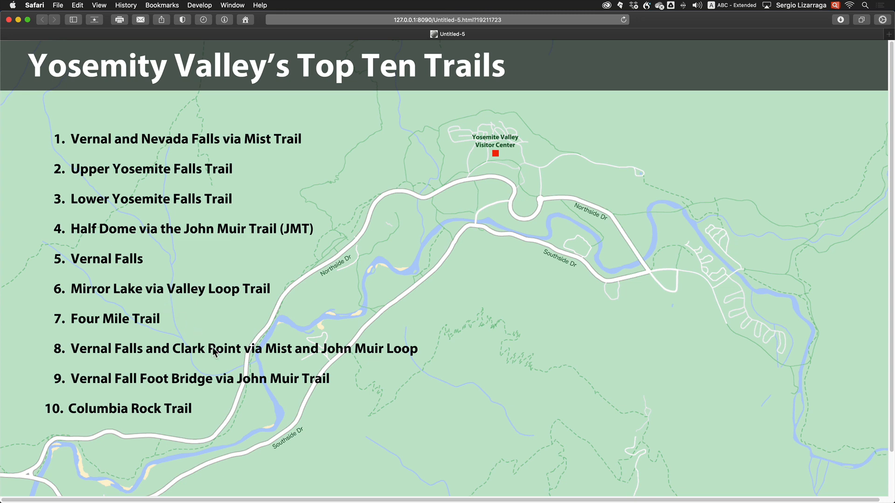
pyautogui.click(9, 20)
pyautogui.click(323, 256)
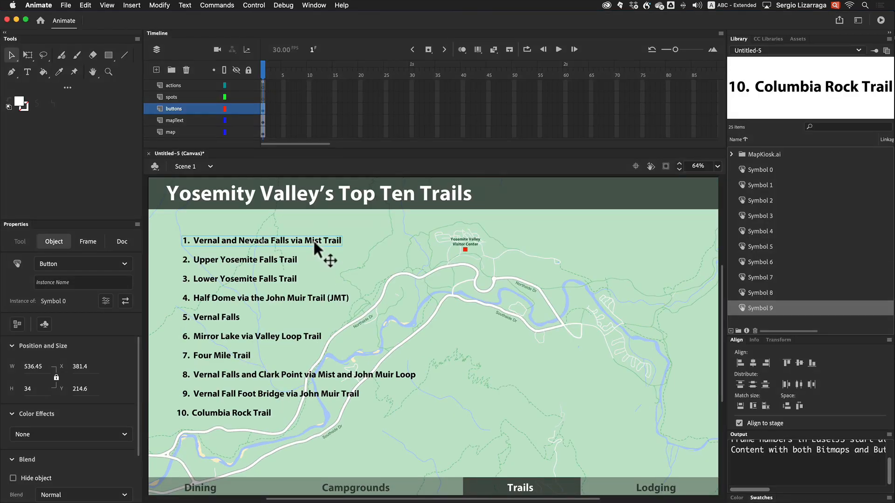
# Enter the first trail button symbol and add a new layer named hitBOX
pyautogui.doubleClick(313, 242)
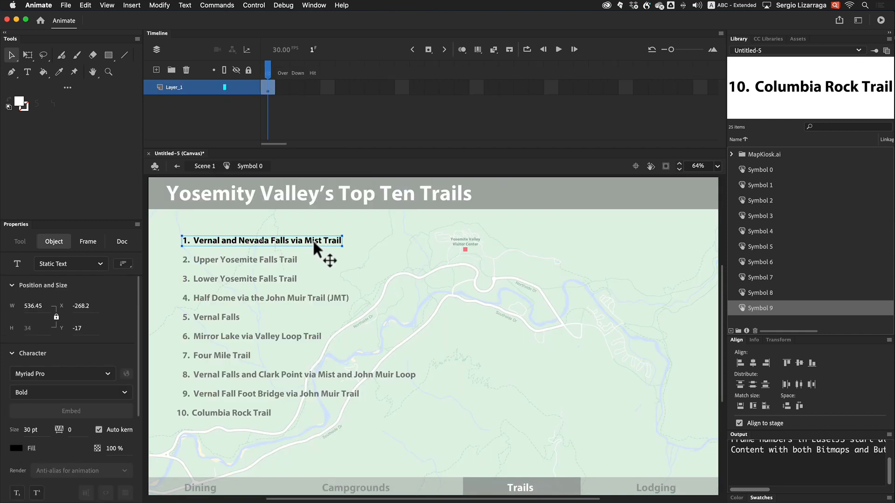
pyautogui.click(155, 71)
pyautogui.doubleClick(173, 87)
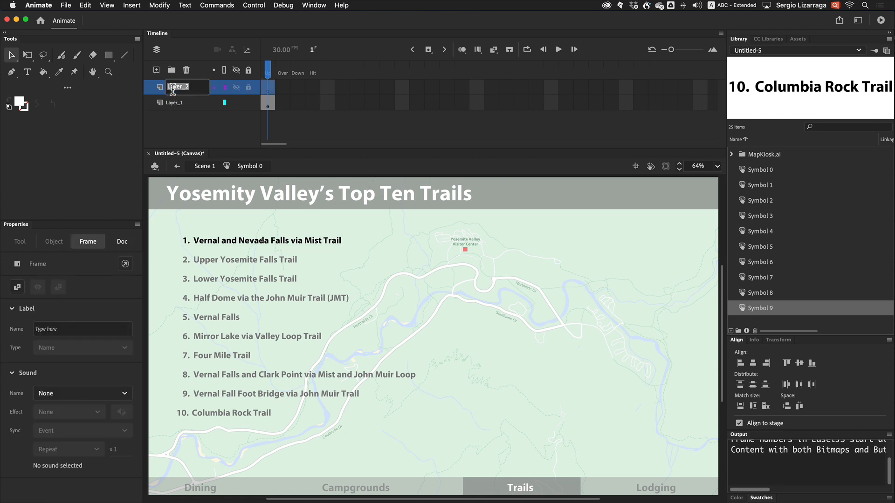
pyautogui.write('hitBOX')
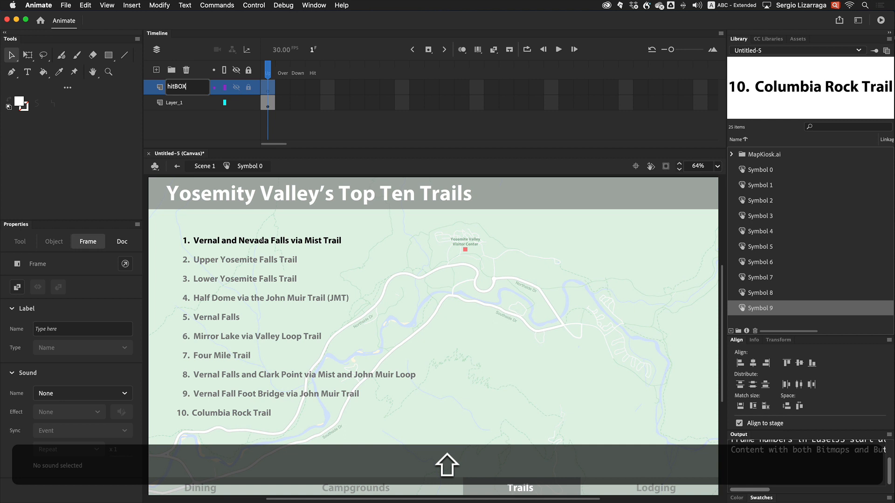
pyautogui.press('BackSpace')
pyautogui.write('X')
pyautogui.press('Return')
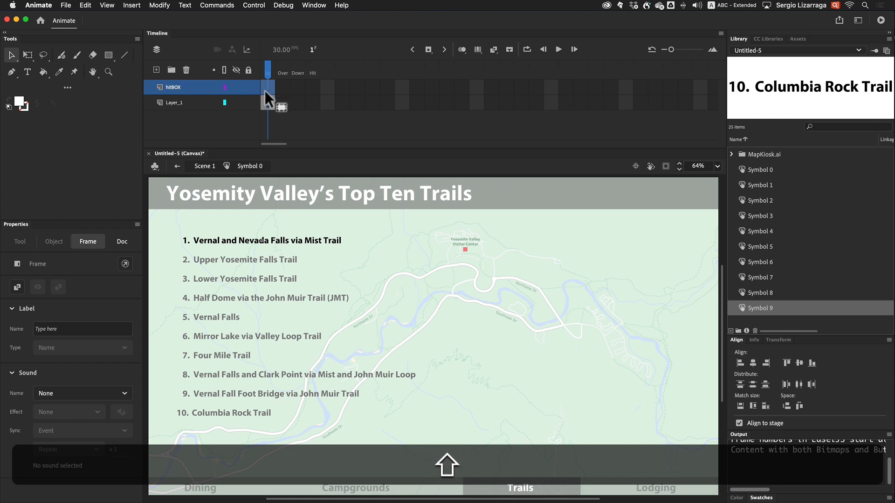
# Draw a green-filled rectangle about 540 × 30 over the first trail line on the hitBOX layer
pyautogui.click(109, 55)
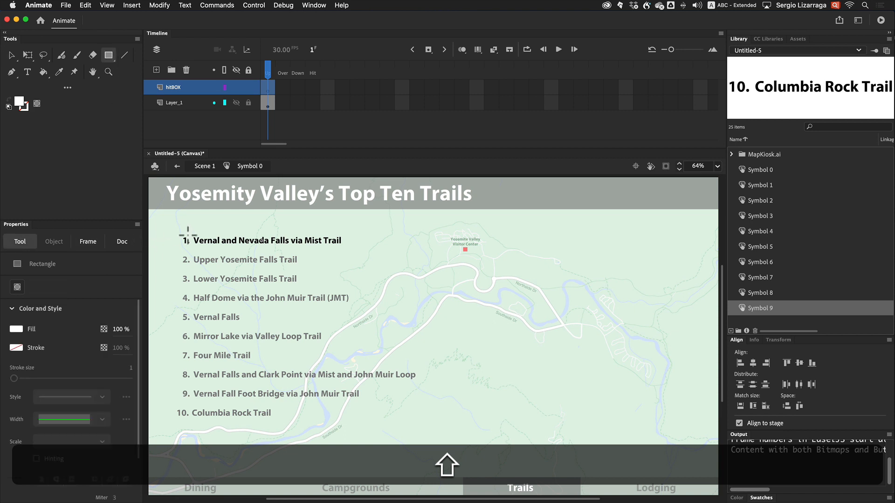
pyautogui.moveTo(182, 236); pyautogui.dragTo(343, 244)
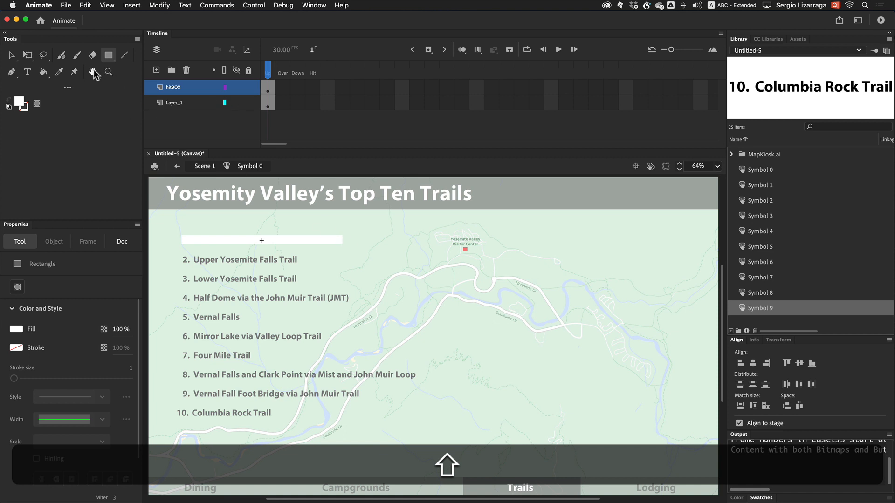
pyautogui.click(19, 102)
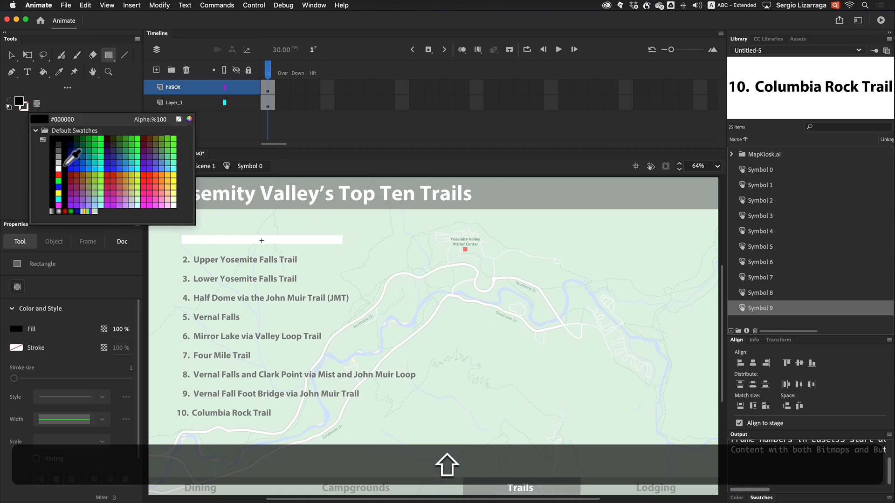
pyautogui.click(58, 181)
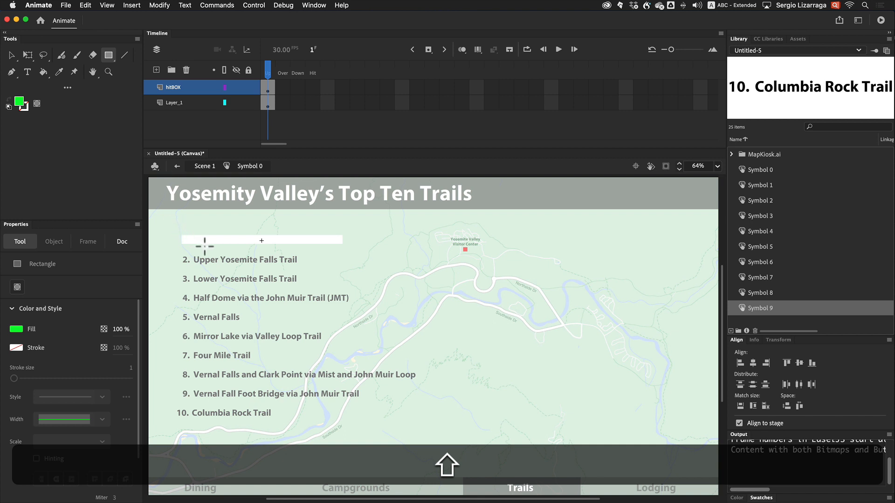
pyautogui.click(11, 55)
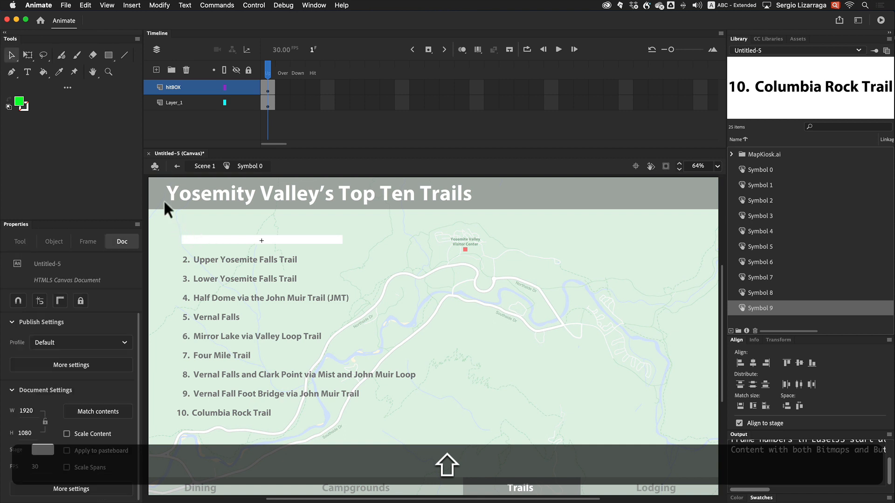
pyautogui.click(205, 241)
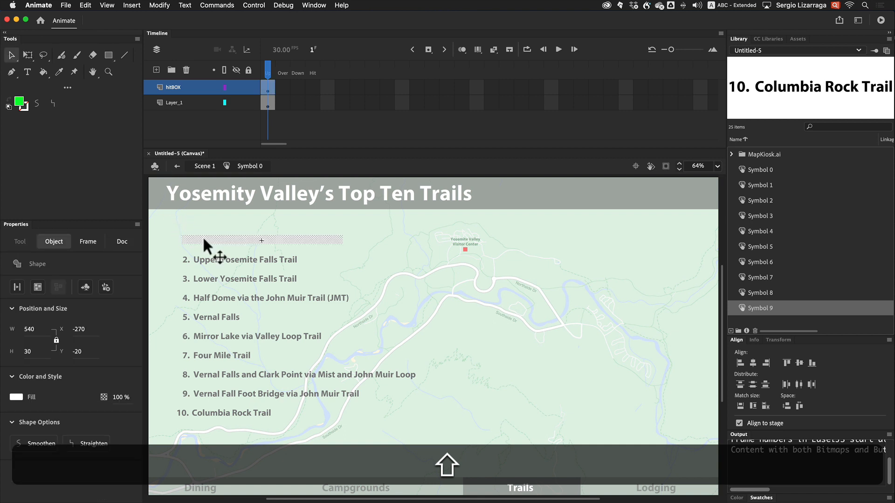
pyautogui.click(18, 102)
pyautogui.click(58, 180)
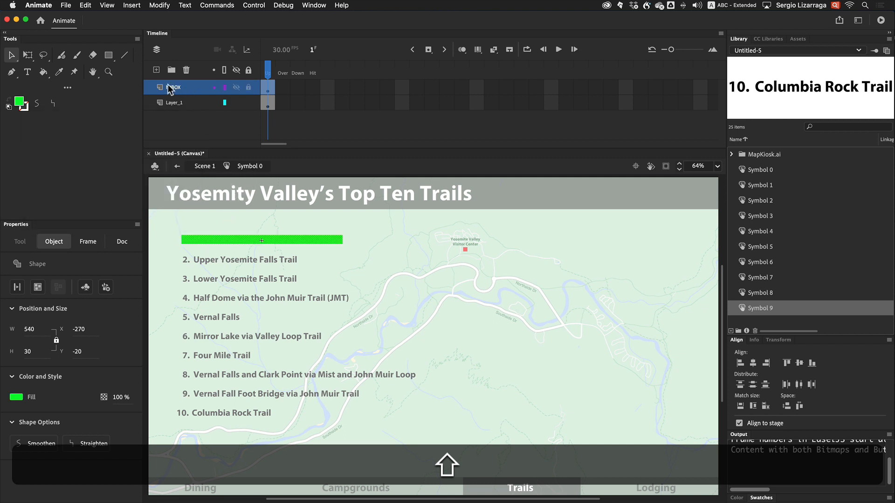
# Move the hitBOX layer beneath Layer_1 and shift its rectangle keyframe into the Hit frame
pyautogui.moveTo(170, 88); pyautogui.dragTo(172, 126)
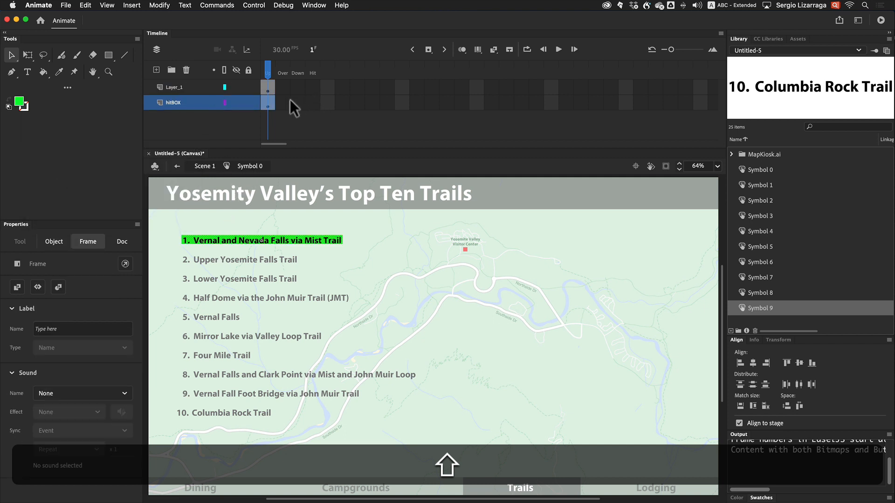
pyautogui.moveTo(315, 102); pyautogui.dragTo(315, 102)
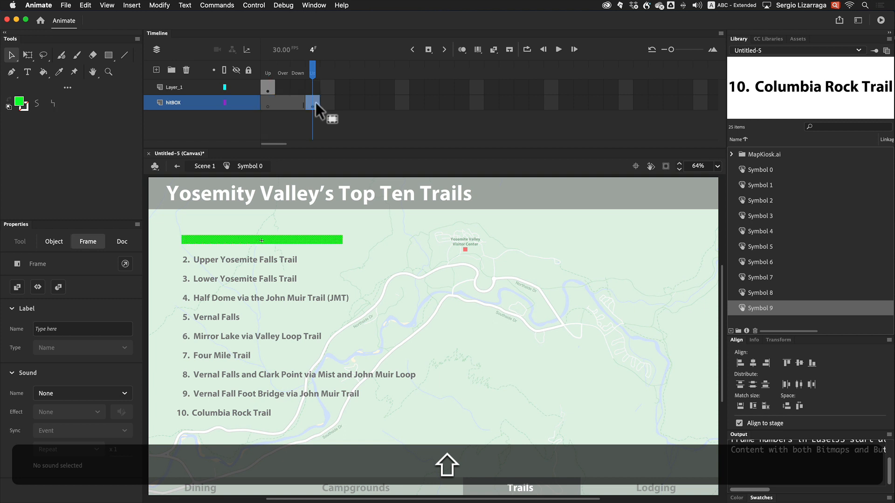
# Extend Layer_1's frames through the Hit frame
pyautogui.click(312, 84)
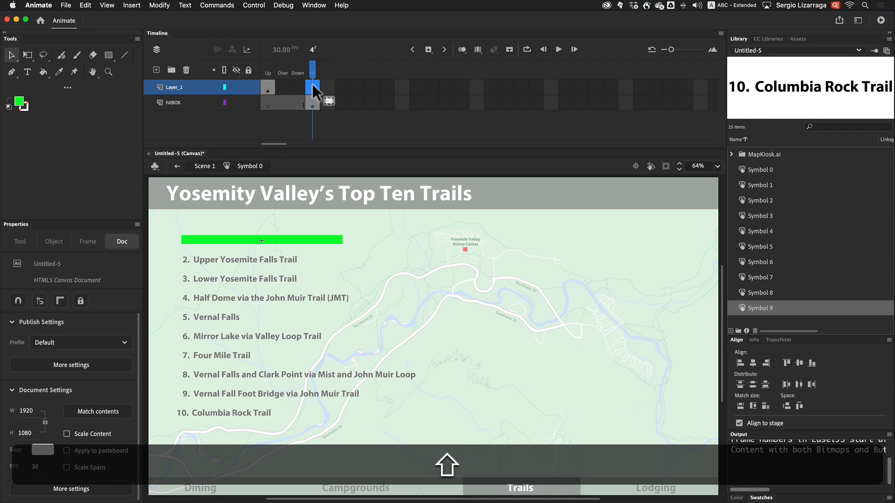
pyautogui.hotkey('shift', 'F5')
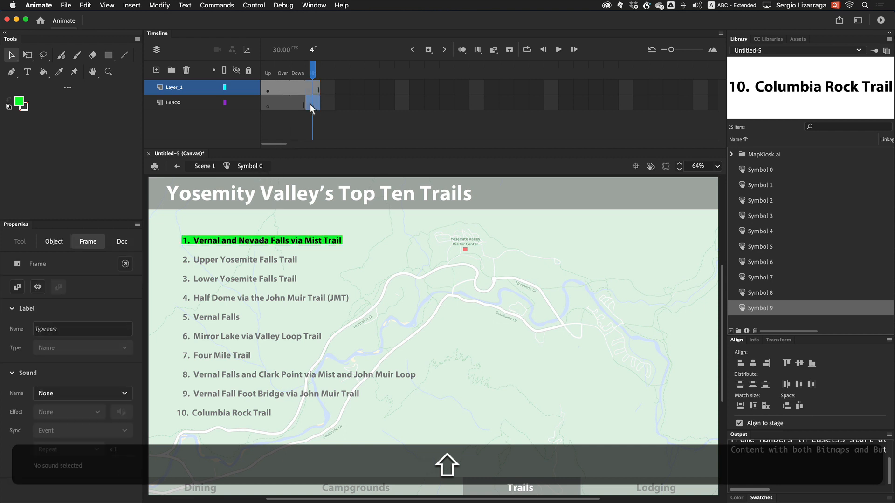
# Convert the green rectangle into a Graphic symbol named HitBox
pyautogui.click(310, 104)
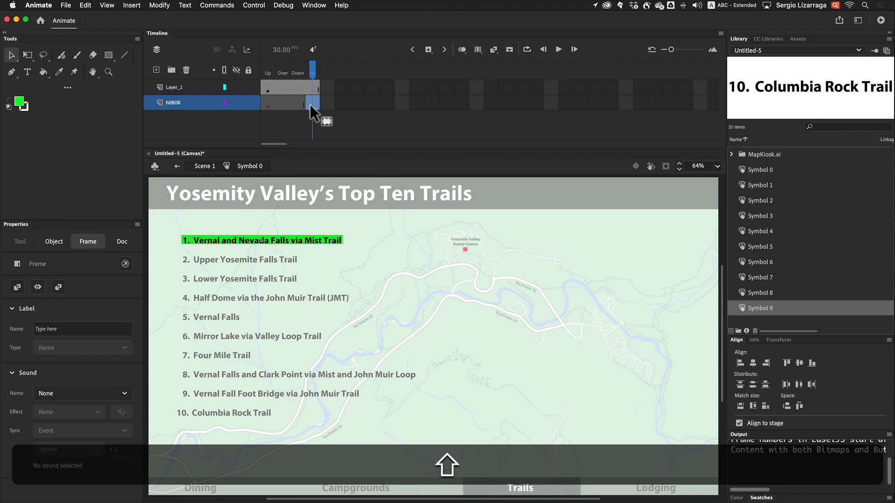
pyautogui.hotkey('shift', 'Down')
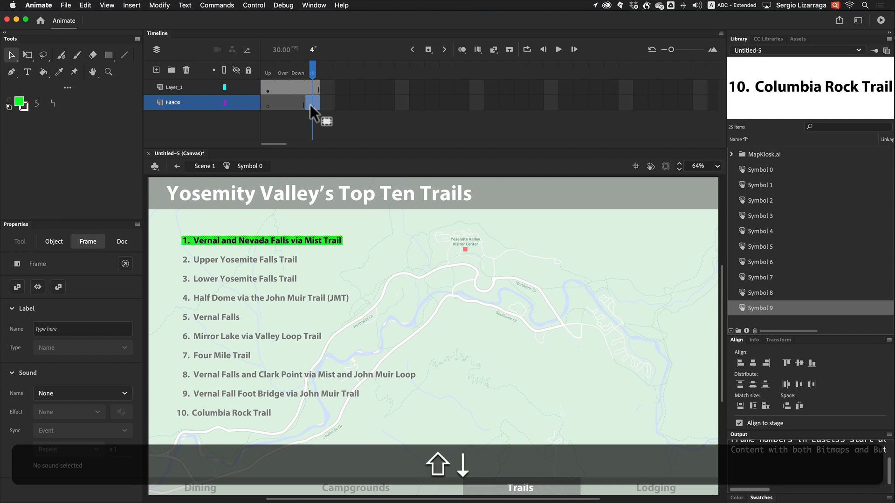
pyautogui.hotkey('shift', 'Up')
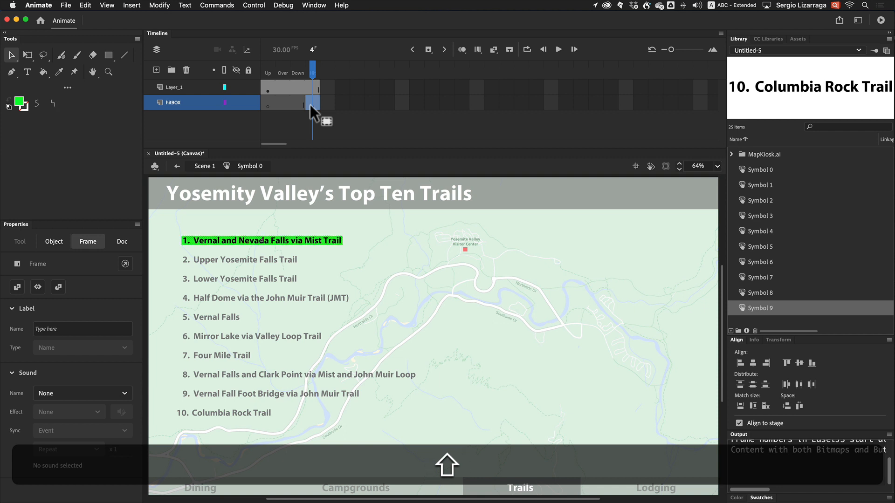
pyautogui.hotkey('shift', 'F8')
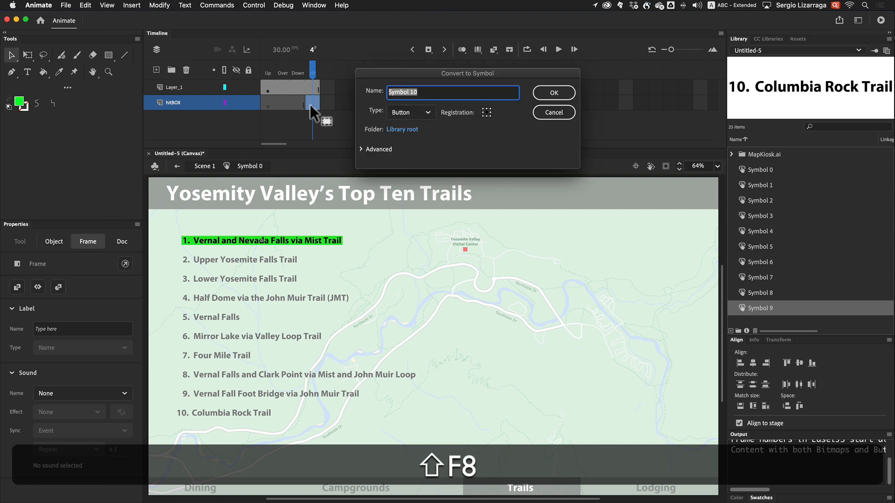
pyautogui.click(421, 114)
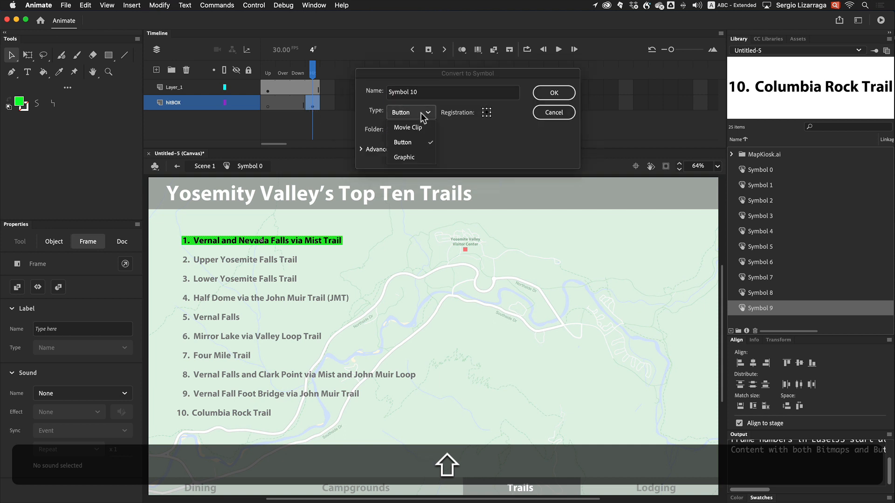
pyautogui.click(412, 158)
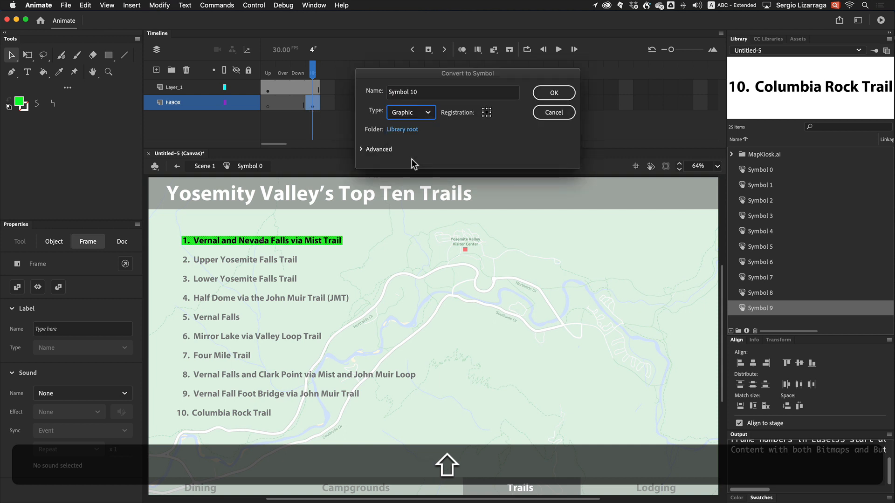
pyautogui.click(421, 93)
pyautogui.moveTo(422, 92); pyautogui.dragTo(377, 95)
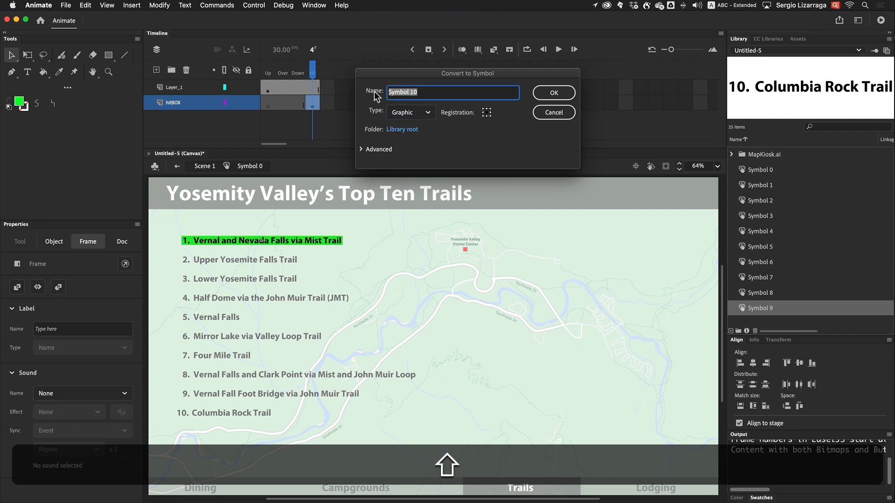
pyautogui.write('HitBox')
pyautogui.click(554, 93)
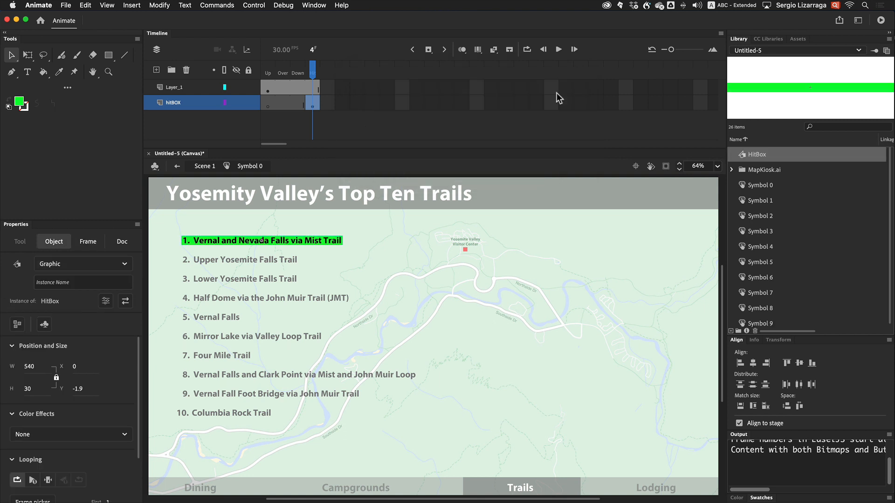
# Copy the hitBOX layer and paste it into the second trail button symbol, Upper Yosemite Falls Trail
pyautogui.rightClick(174, 106)
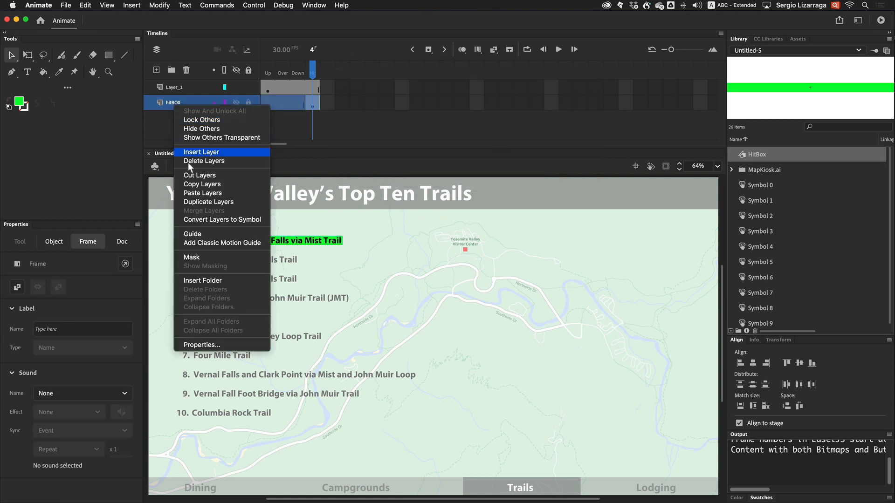
pyautogui.click(235, 184)
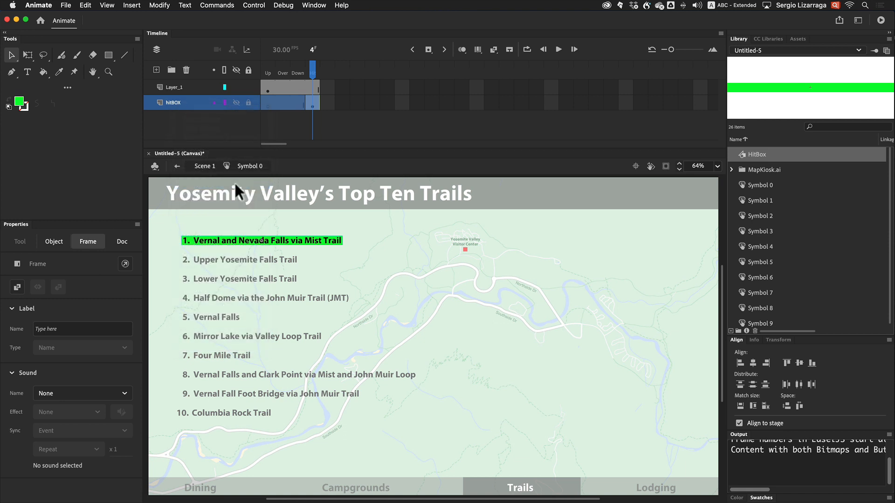
pyautogui.doubleClick(261, 259)
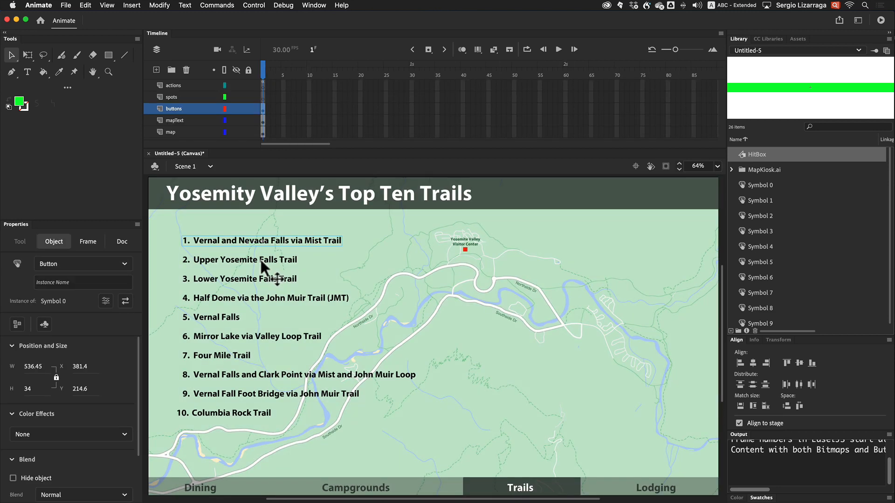
pyautogui.doubleClick(260, 260)
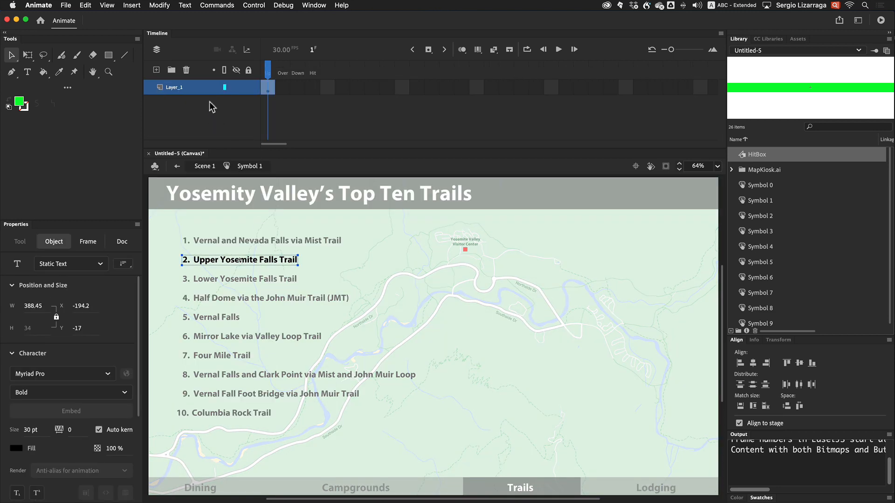
pyautogui.rightClick(193, 85)
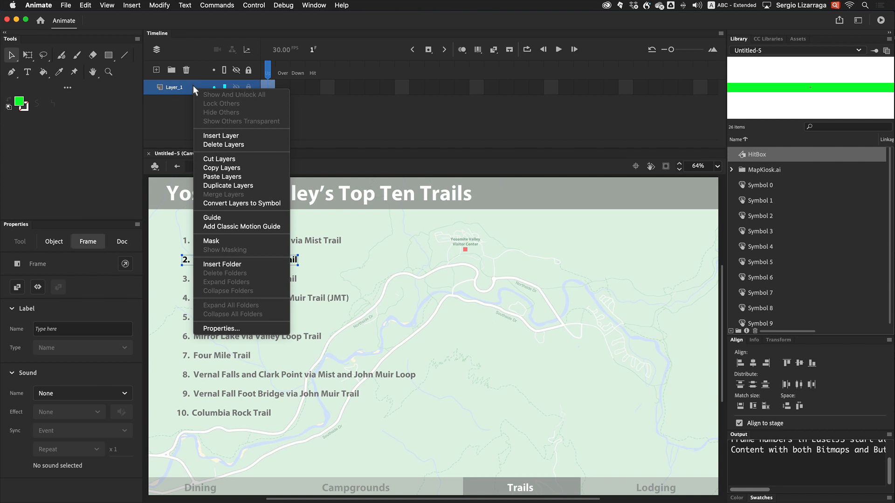
pyautogui.click(212, 177)
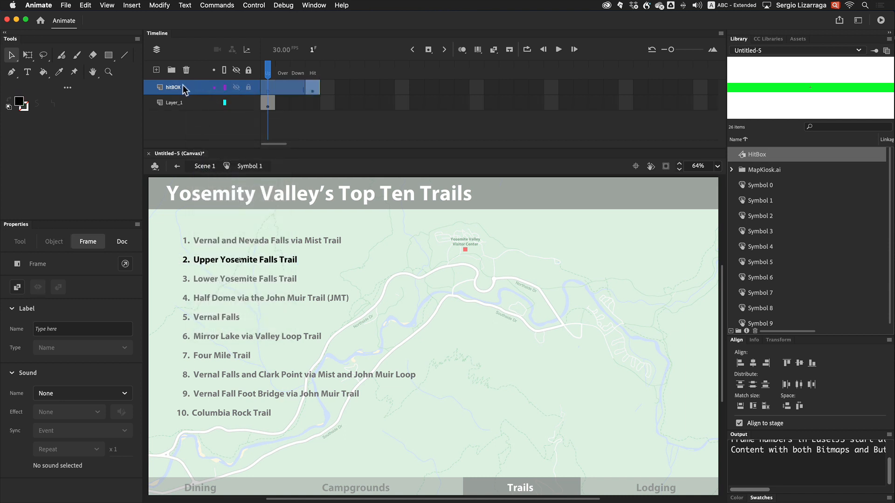
# Move the pasted hitBOX layer below Layer_1 and extend Layer_1 through the Hit frame
pyautogui.moveTo(233, 87); pyautogui.dragTo(170, 117)
pyautogui.click(313, 87)
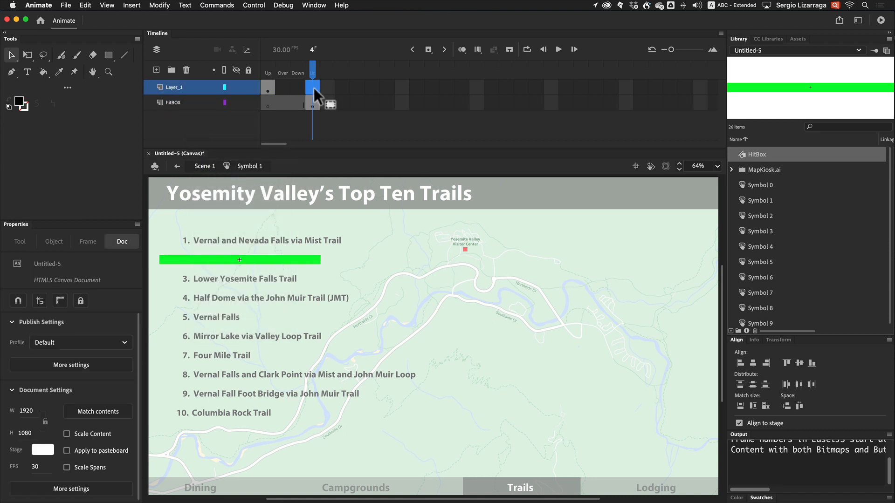
pyautogui.press('F5')
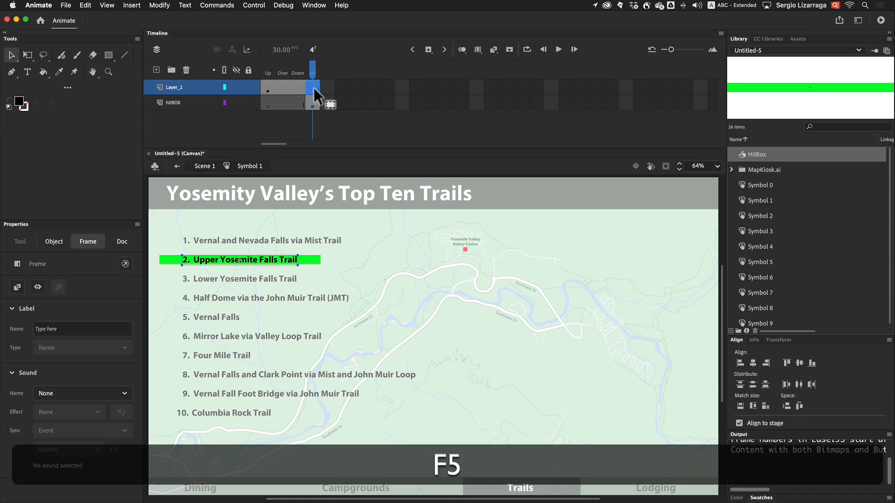
# Narrow the second button's hit box to 400 wide with Free Transform to fit the trail text
pyautogui.click(306, 259)
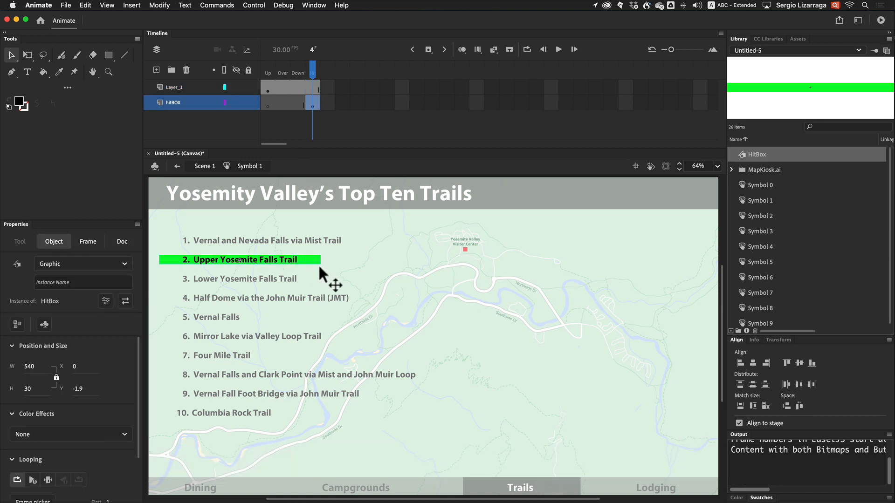
pyautogui.click(28, 55)
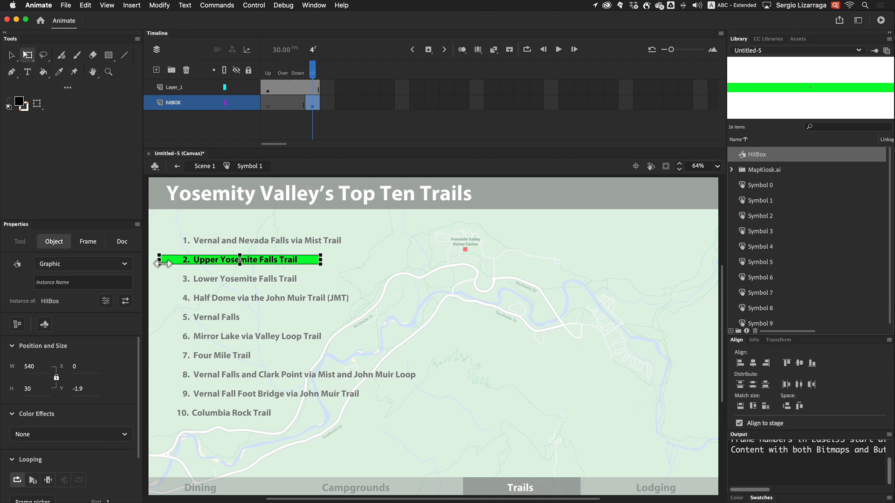
pyautogui.moveTo(160, 262); pyautogui.dragTo(183, 265)
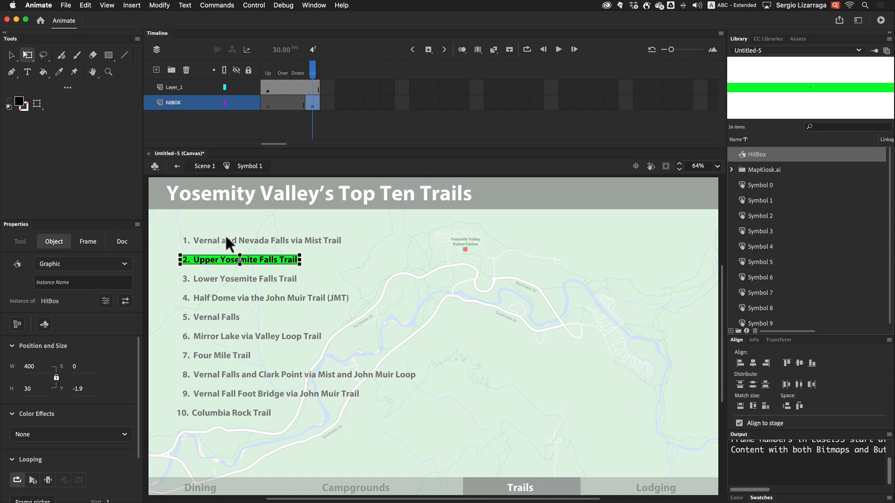
# Open the third trail button symbol, Lower Yosemite Falls Trail, and paste the hitBOX layer into it
pyautogui.doubleClick(238, 278)
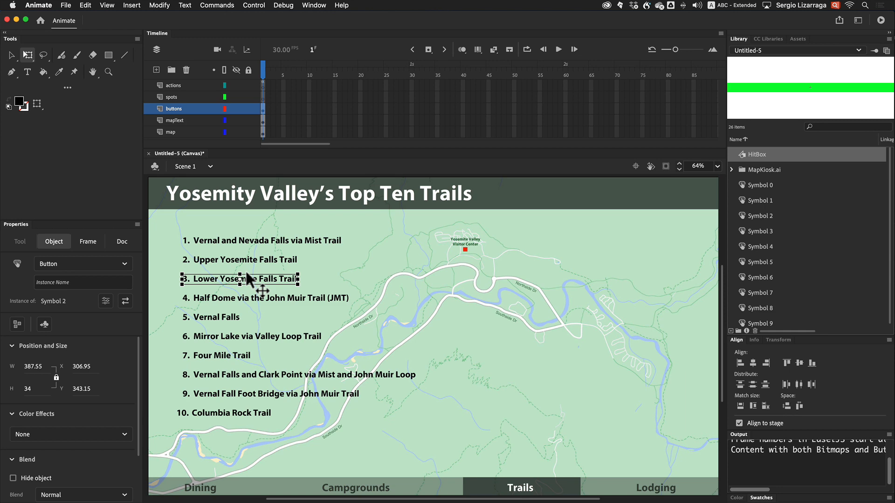
pyautogui.hscroll(-2, 247, 276)
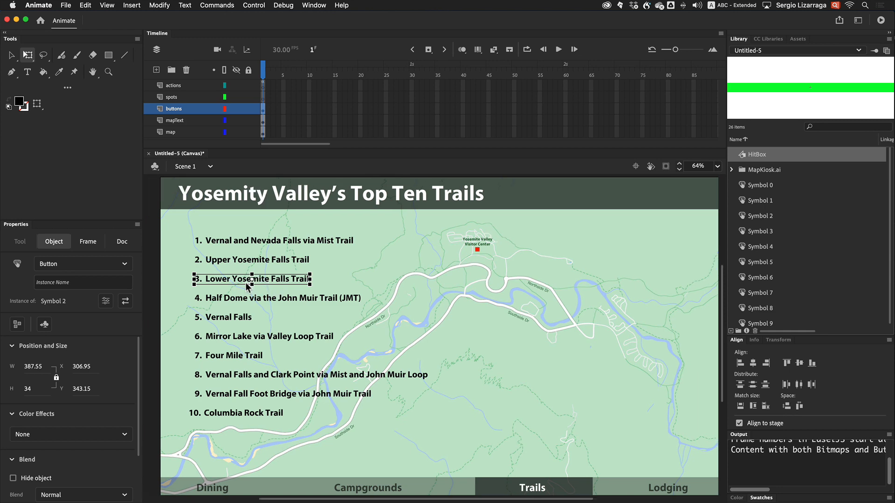
pyautogui.doubleClick(273, 278)
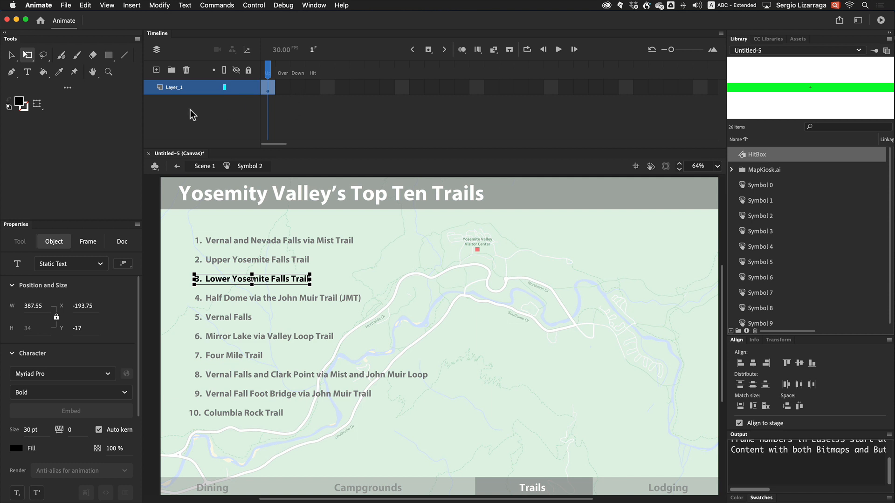
pyautogui.rightClick(167, 87)
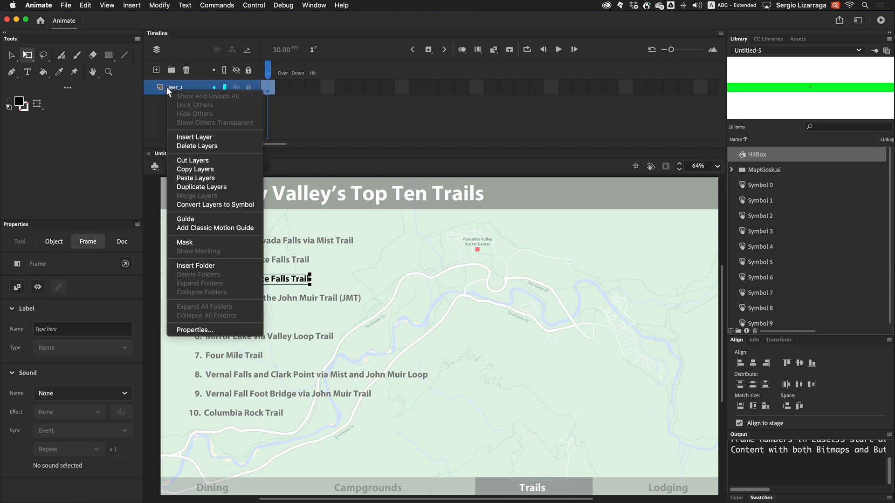
pyautogui.click(207, 179)
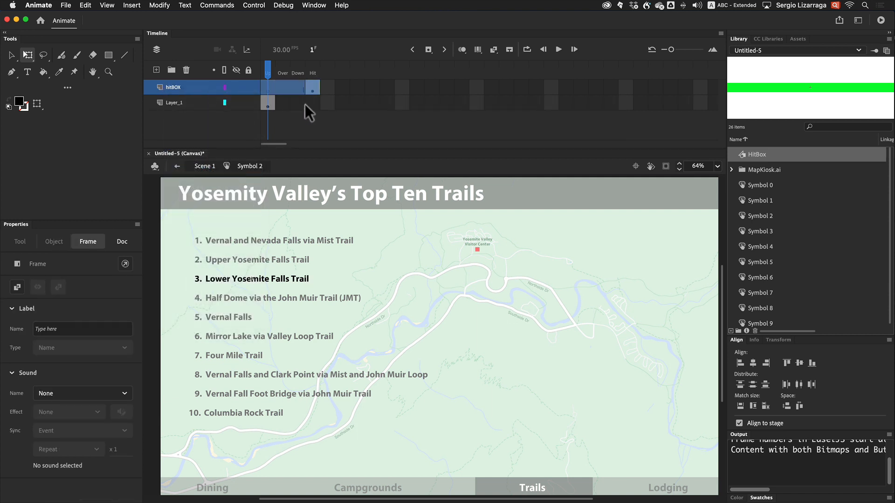
# Extend Layer_1 through the Hit frame and move it above the hitBOX layer in the third trail button
pyautogui.click(310, 103)
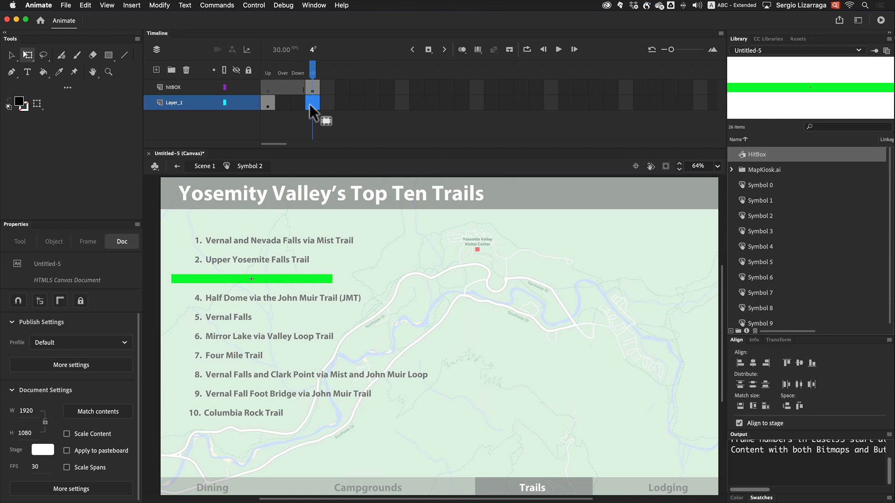
pyautogui.press('F5')
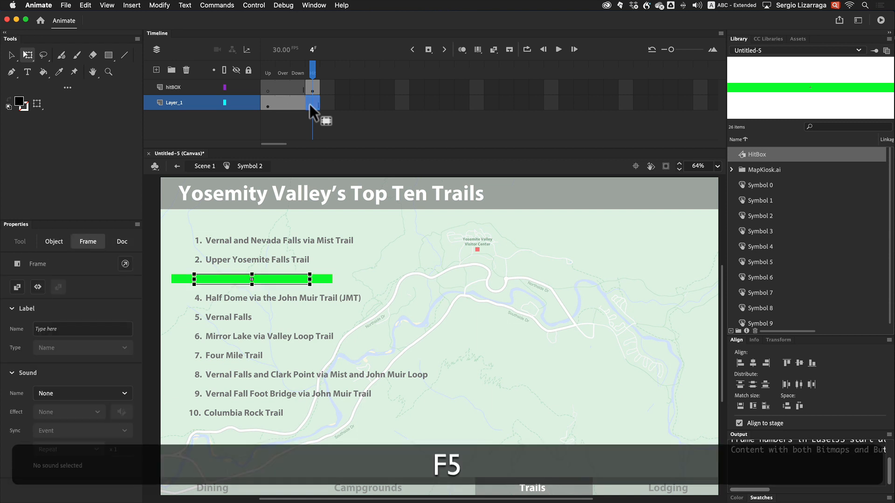
pyautogui.moveTo(170, 103); pyautogui.dragTo(164, 84)
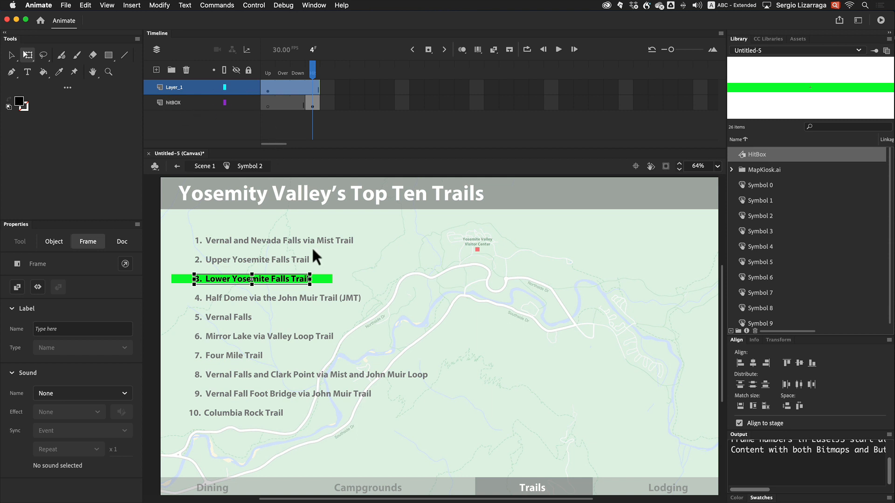
# Narrow the third button's hit box to 400 wide so it fits the trail text
pyautogui.click(327, 281)
pyautogui.moveTo(332, 278)
pyautogui.mouseDown()
pyautogui.moveTo(309, 279)
pyautogui.moveTo(318, 283)
pyautogui.mouseUp()
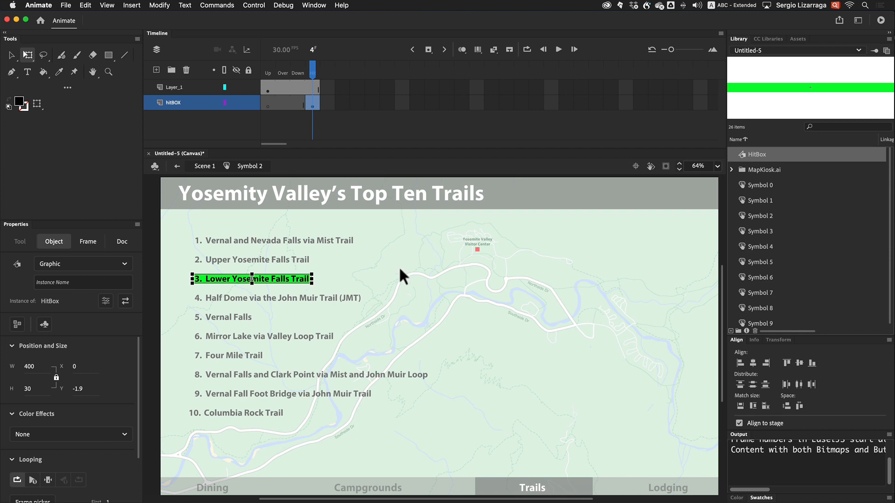
# Return to the main scene and test the movie in the browser, then close it
pyautogui.doubleClick(424, 258)
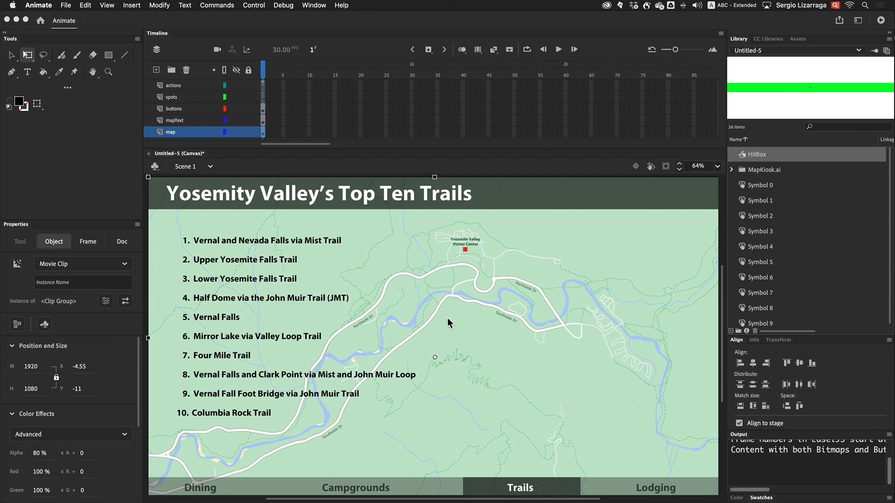
pyautogui.press('super+Return')
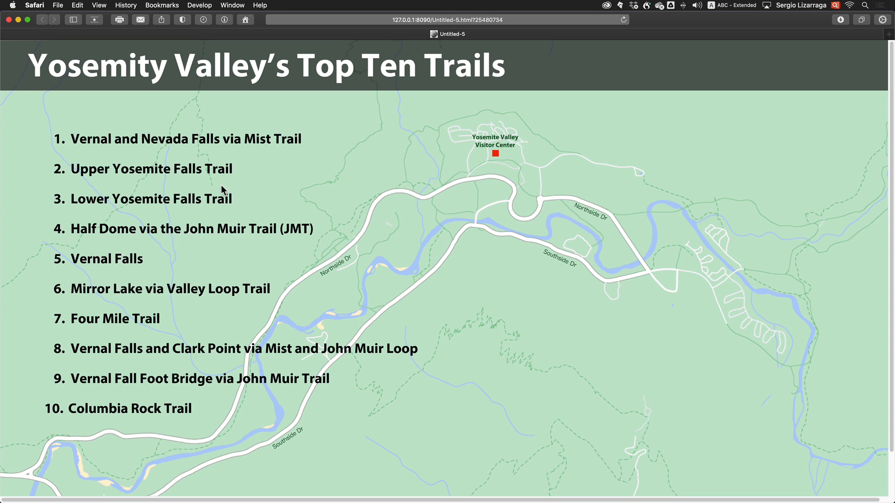
pyautogui.click(9, 19)
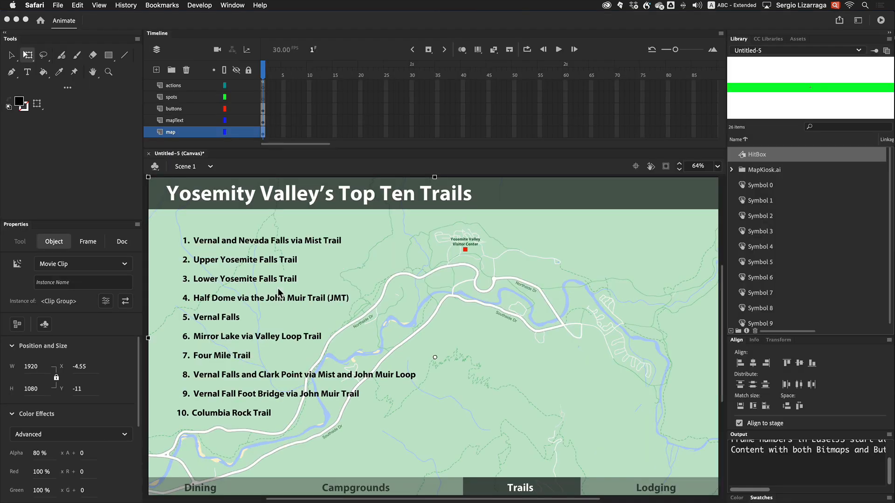
# Open the first trail button, insert a Down-state keyframe on Layer_1, and color its text white
pyautogui.click(269, 240)
pyautogui.doubleClick(274, 239)
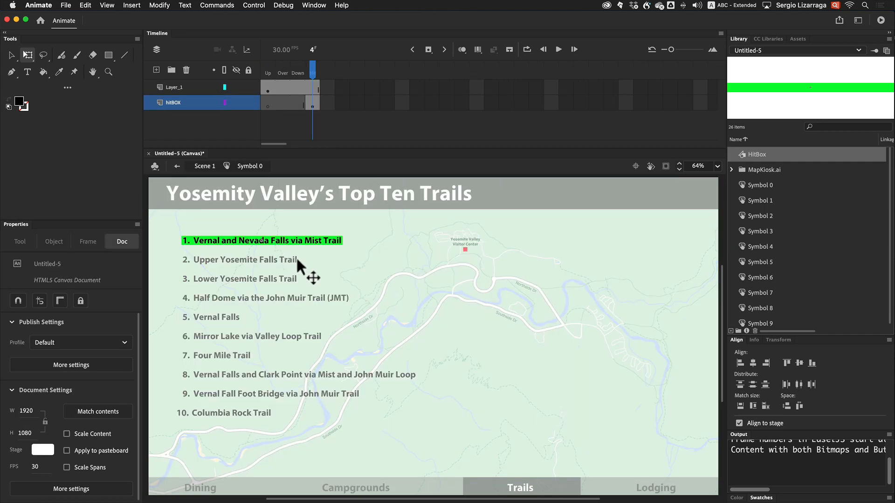
pyautogui.click(297, 86)
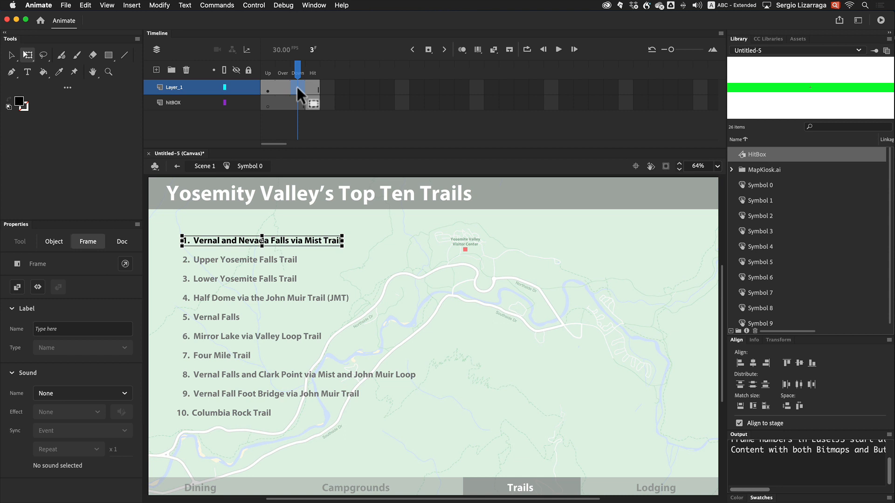
pyautogui.press('F6')
pyautogui.click(303, 5)
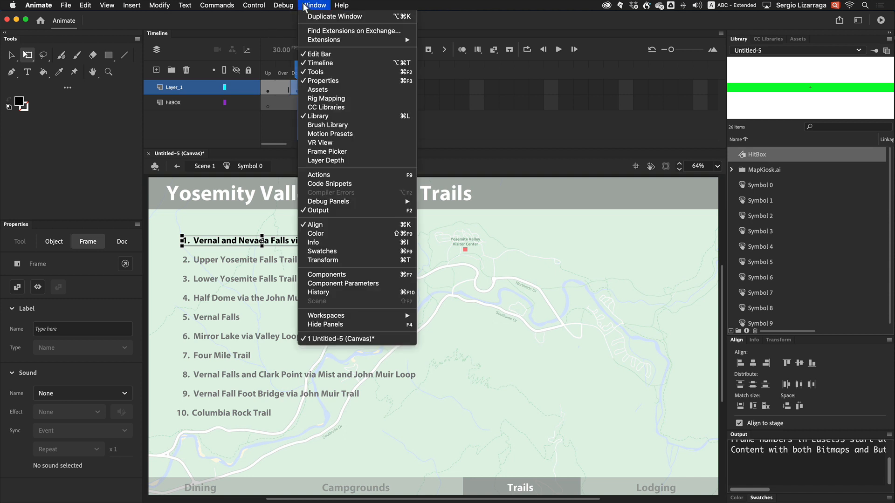
pyautogui.click(347, 251)
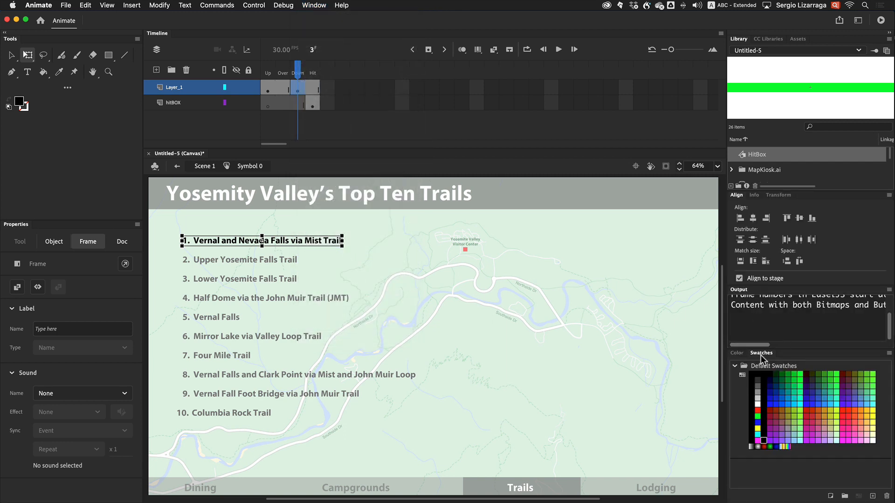
pyautogui.moveTo(761, 355); pyautogui.dragTo(287, 268)
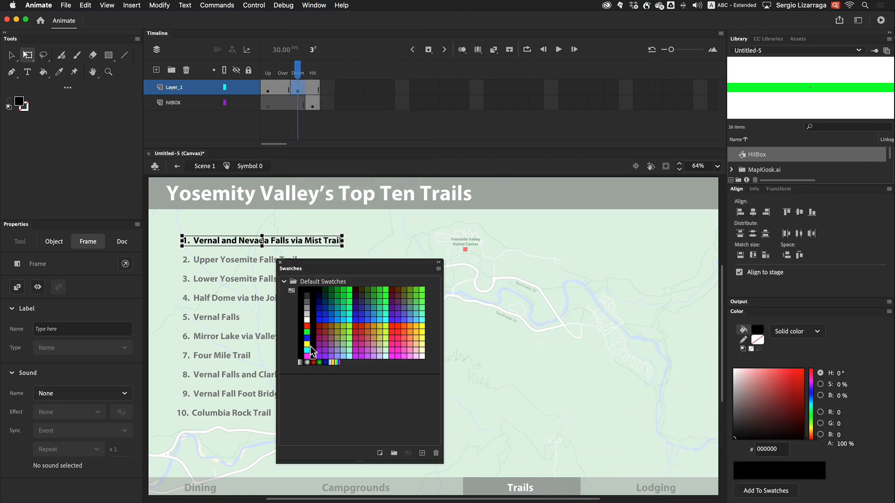
pyautogui.click(312, 356)
pyautogui.click(307, 320)
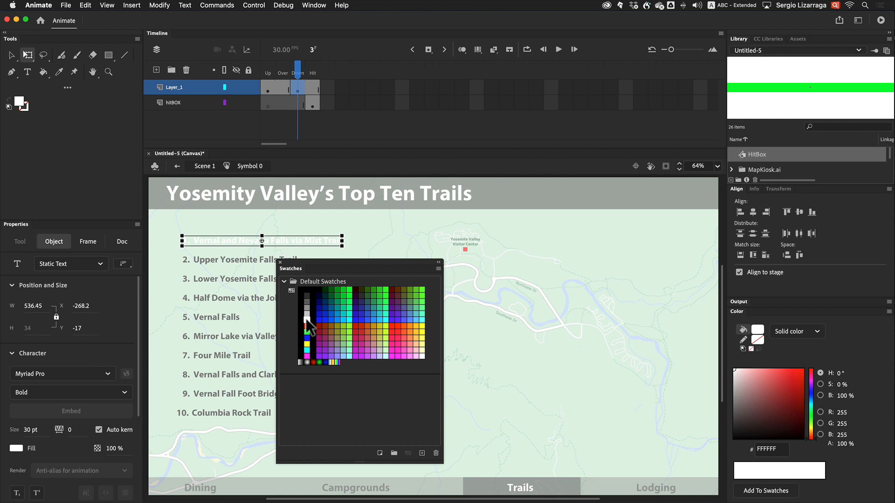
pyautogui.click(280, 264)
# Test the movie in the browser and close it again
pyautogui.press('super+Return')
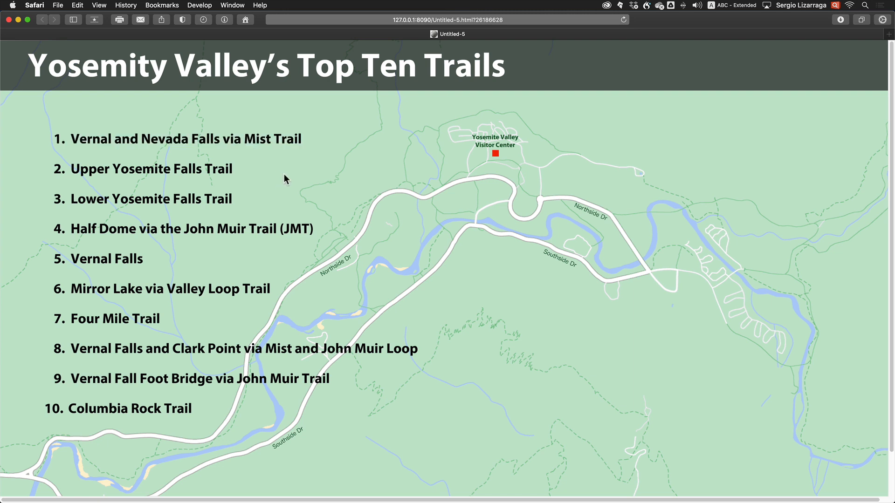
pyautogui.click(9, 20)
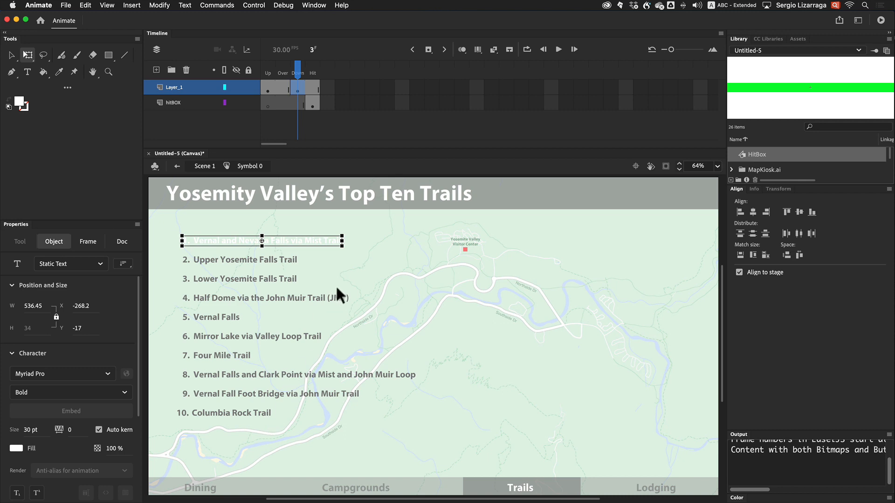
# Open the second trail button and insert a Down-state keyframe on its Layer_1, then return to the scene
pyautogui.doubleClick(273, 258)
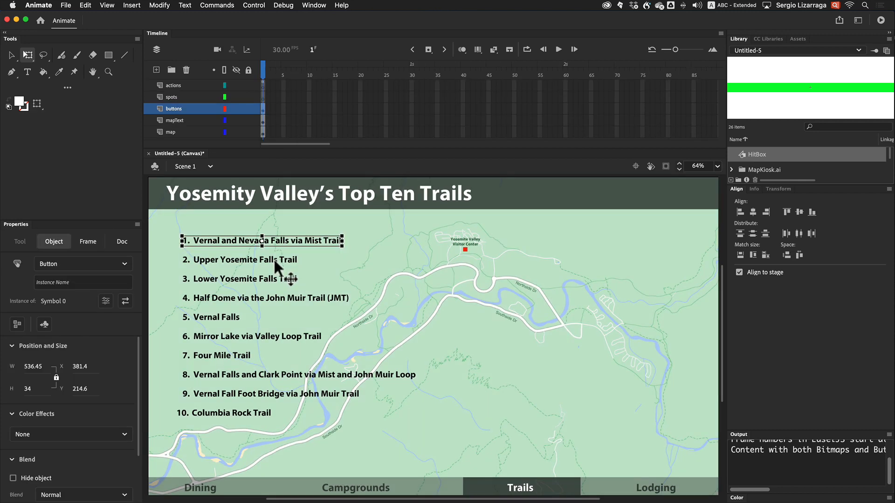
pyautogui.doubleClick(273, 258)
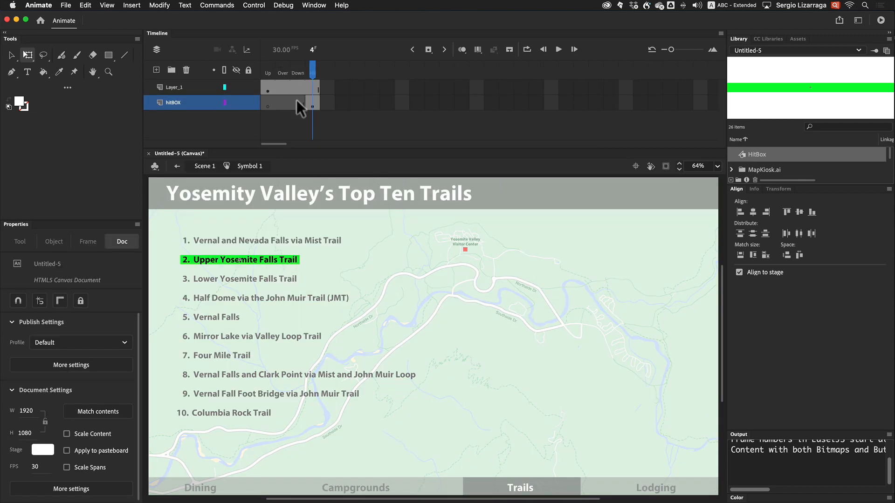
pyautogui.moveTo(296, 92); pyautogui.dragTo(303, 103)
pyautogui.click(317, 128)
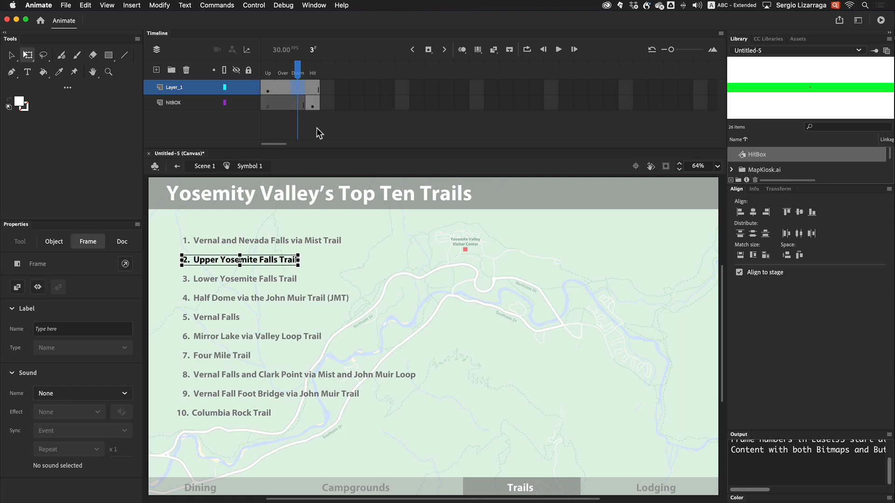
pyautogui.press('F6')
pyautogui.click(314, 5)
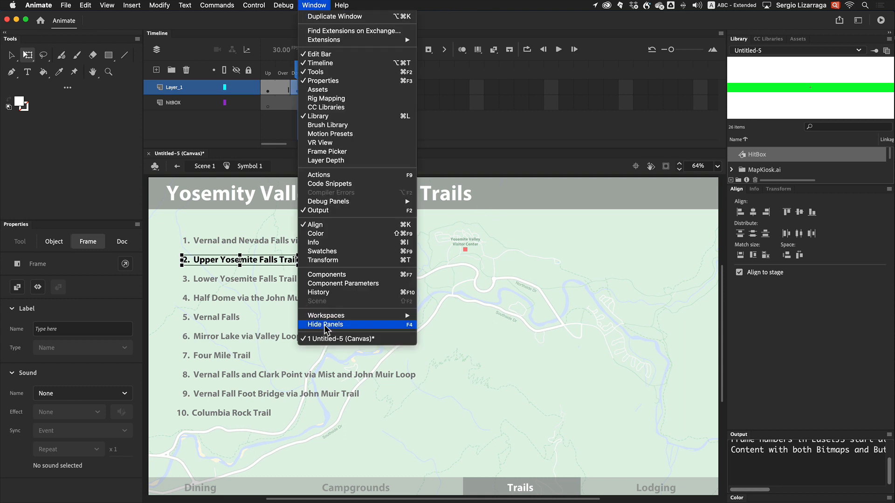
pyautogui.click(323, 252)
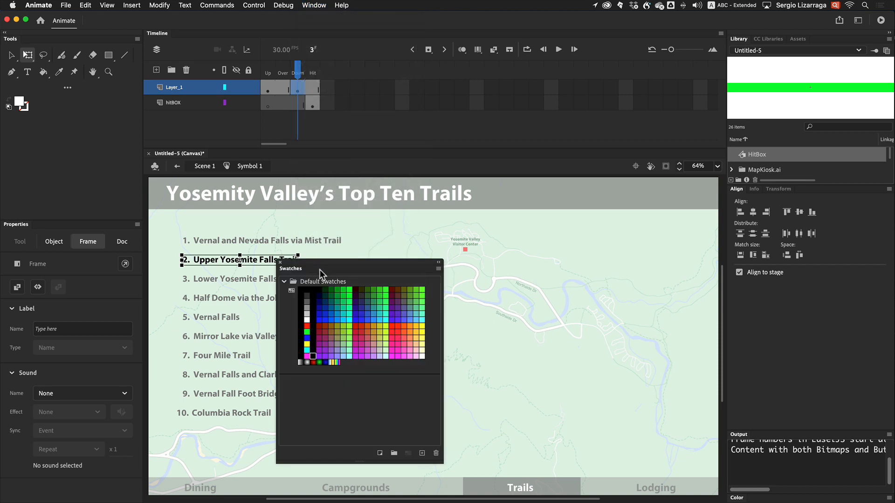
pyautogui.moveTo(320, 270); pyautogui.dragTo(409, 252)
pyautogui.click(396, 301)
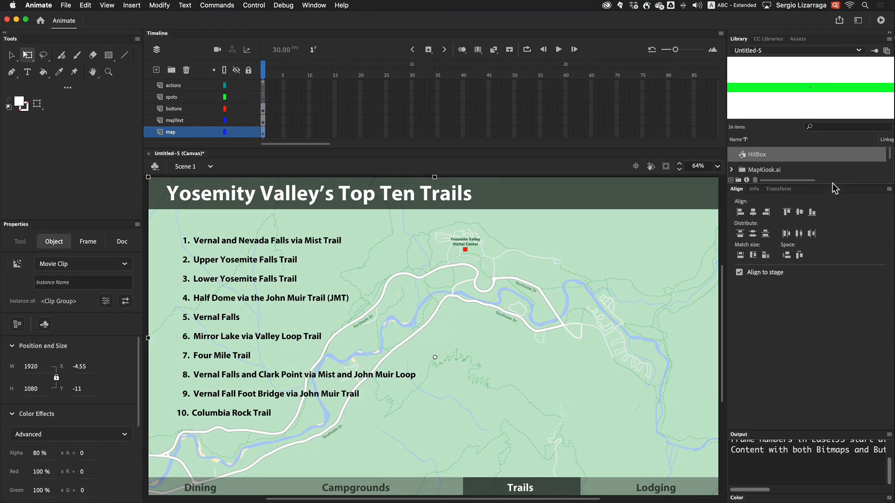
# Drag the Spot symbol from the library's Illustrator Symbols folder onto the map beside the first trail
pyautogui.moveTo(832, 184); pyautogui.dragTo(847, 335)
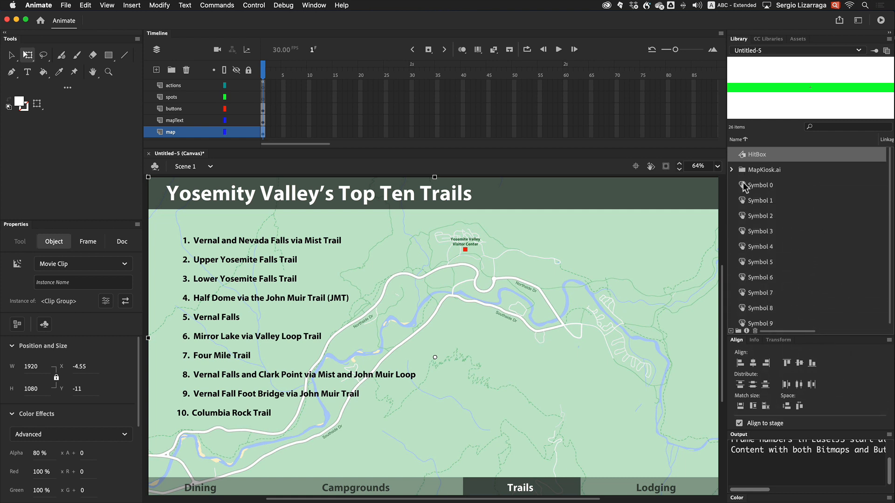
pyautogui.scroll(-1, 746, 186)
pyautogui.scroll(1, 890, 223)
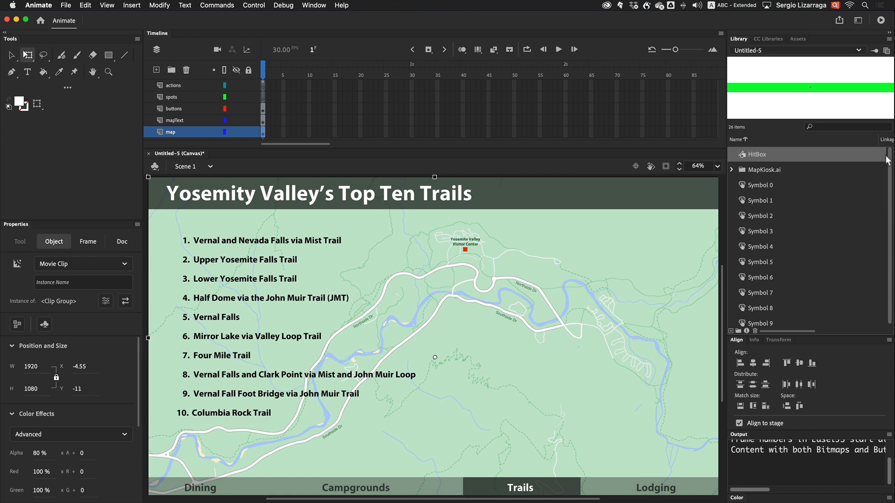
pyautogui.click(731, 170)
pyautogui.click(742, 186)
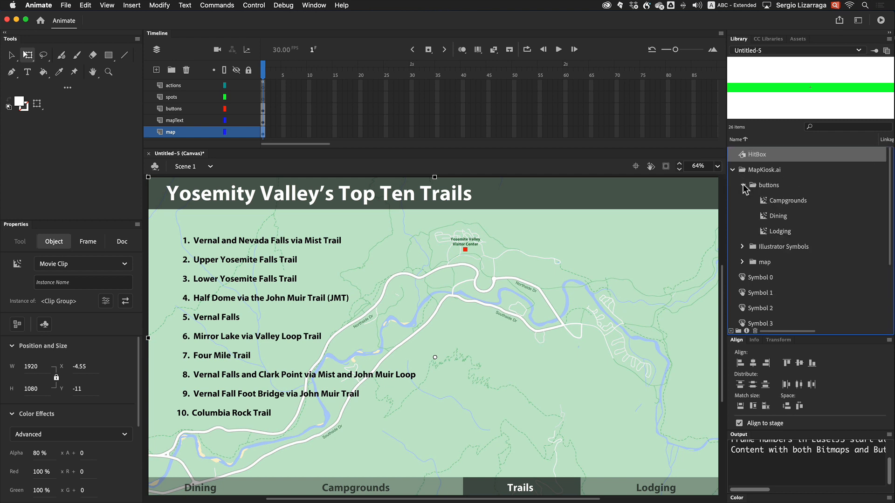
pyautogui.click(742, 186)
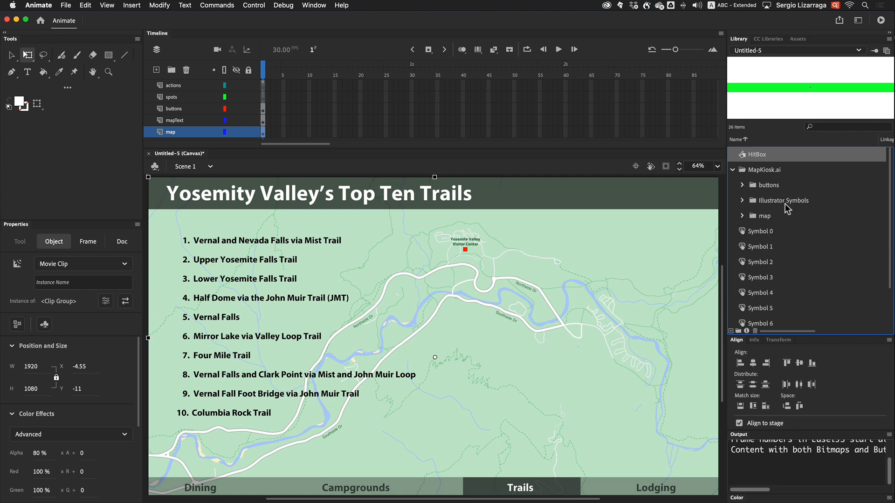
pyautogui.click(742, 201)
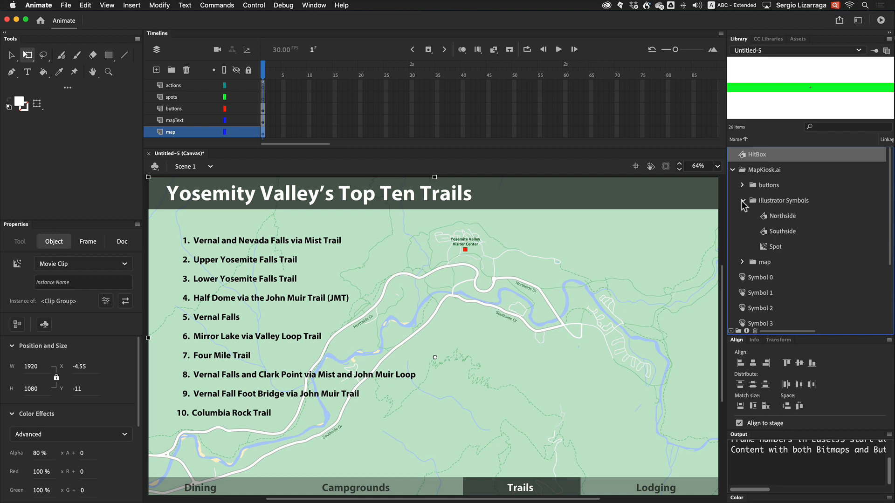
pyautogui.click(774, 249)
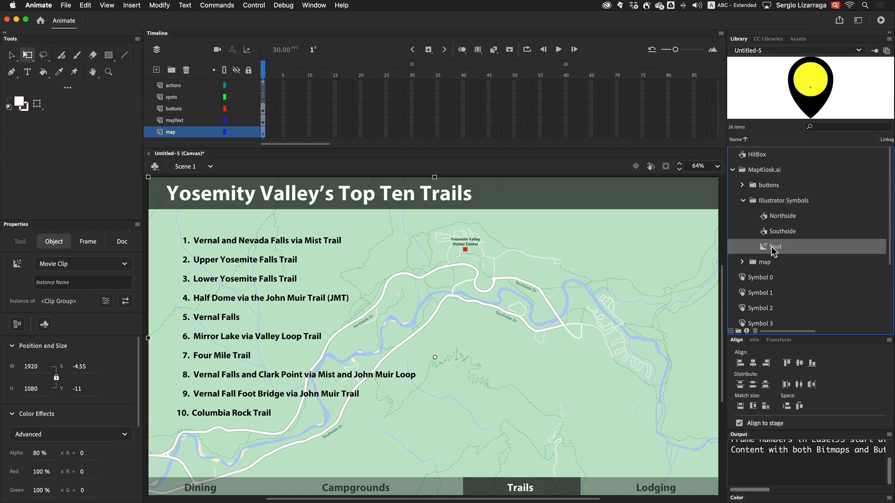
pyautogui.moveTo(773, 251); pyautogui.dragTo(463, 253)
pyautogui.moveTo(547, 269); pyautogui.dragTo(365, 241)
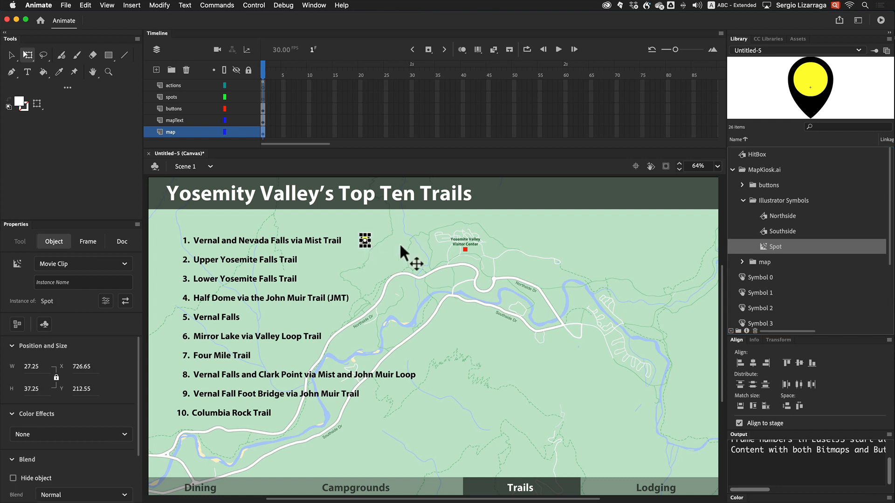
# Give the spot instance the name spot_
pyautogui.click(78, 283)
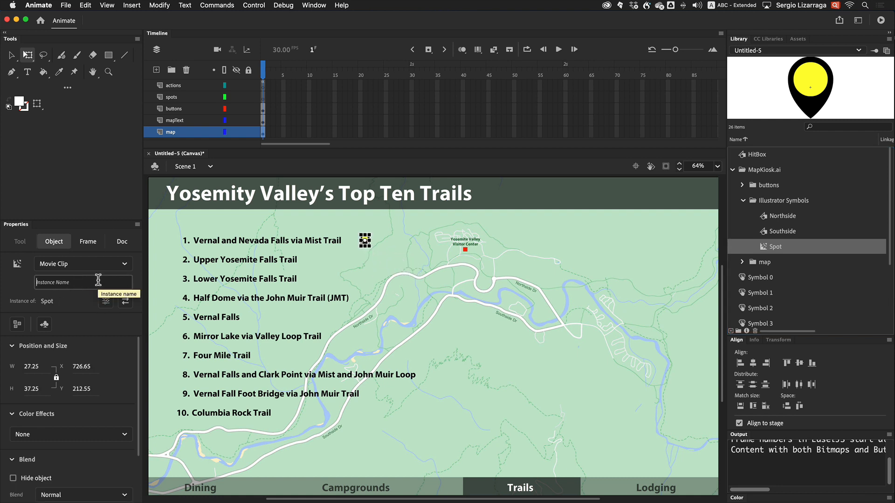
pyautogui.write('spoy_')
pyautogui.press('Left')
pyautogui.press('BackSpace')
pyautogui.write('t')
pyautogui.press('Down')
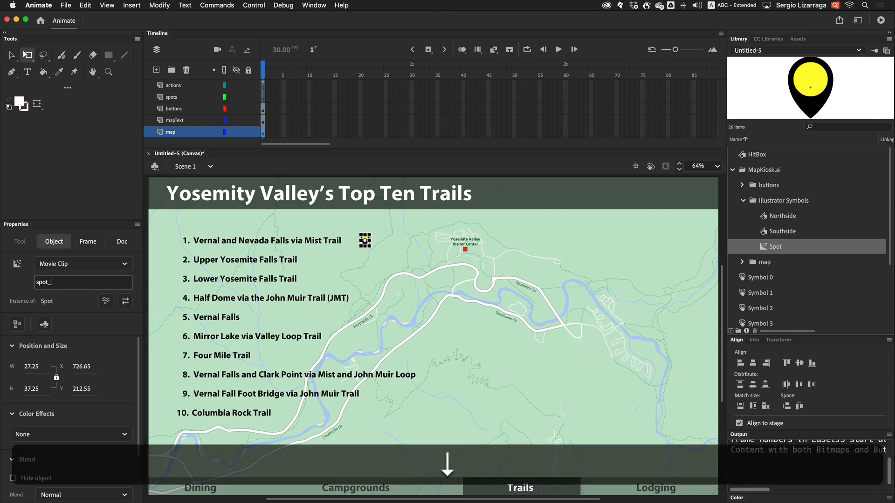
pyautogui.press('Return')
pyautogui.click(308, 269)
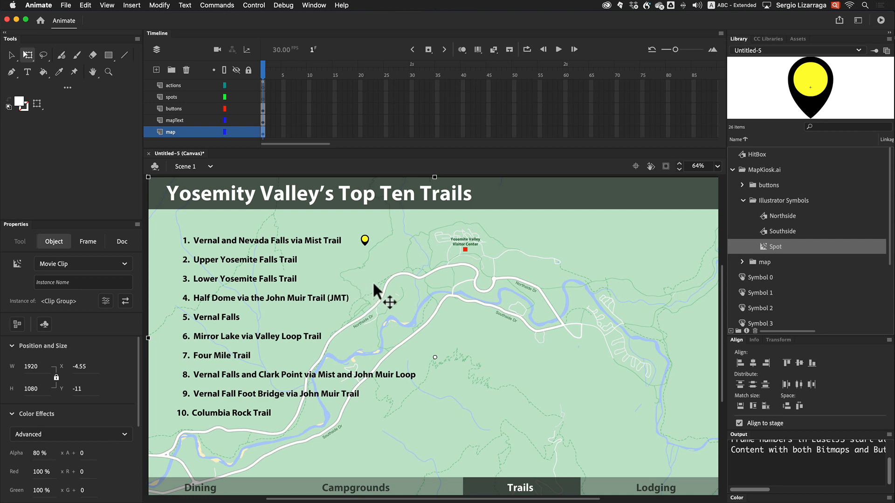
# Duplicate the spot and place a copy beside each of the ten trail names on the map
pyautogui.press('z')
pyautogui.moveTo(307, 227); pyautogui.dragTo(467, 440)
pyautogui.moveTo(295, 369); pyautogui.dragTo(344, 366)
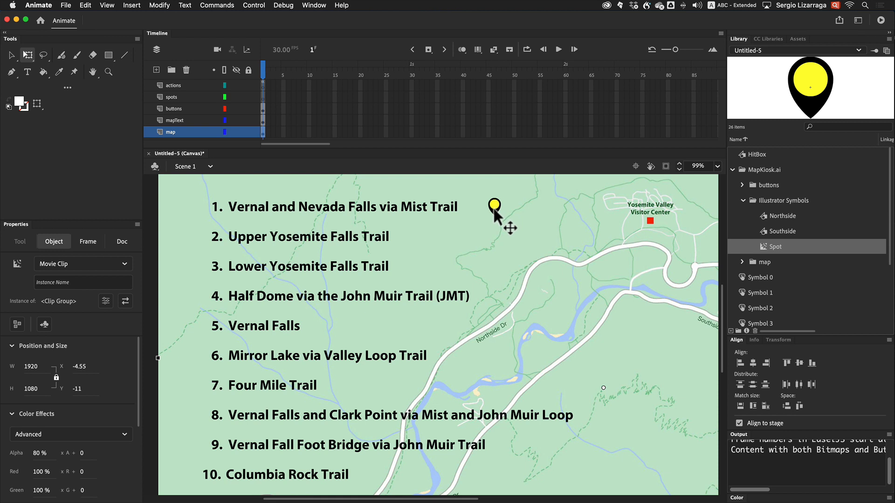
pyautogui.click(12, 55)
pyautogui.click(494, 211)
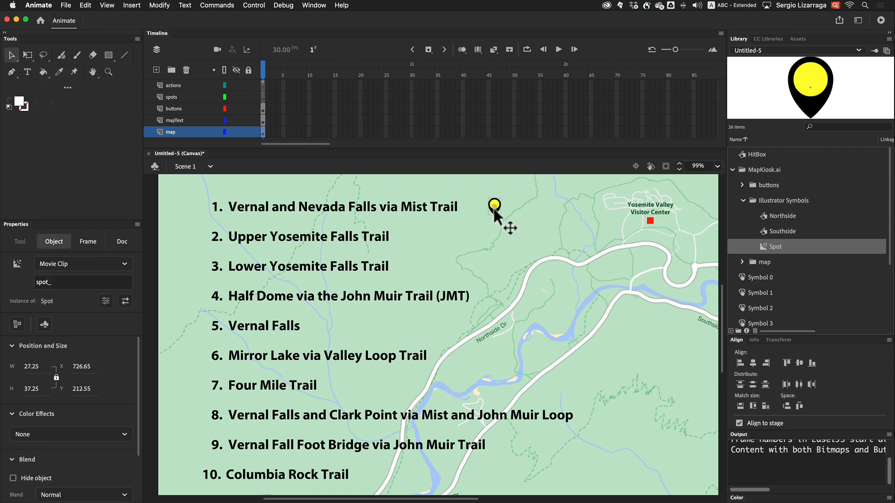
pyautogui.moveTo(493, 208); pyautogui.dragTo(367, 477)
pyautogui.moveTo(495, 201)
pyautogui.mouseDown()
pyautogui.moveTo(498, 227)
pyautogui.moveTo(496, 204)
pyautogui.mouseUp()
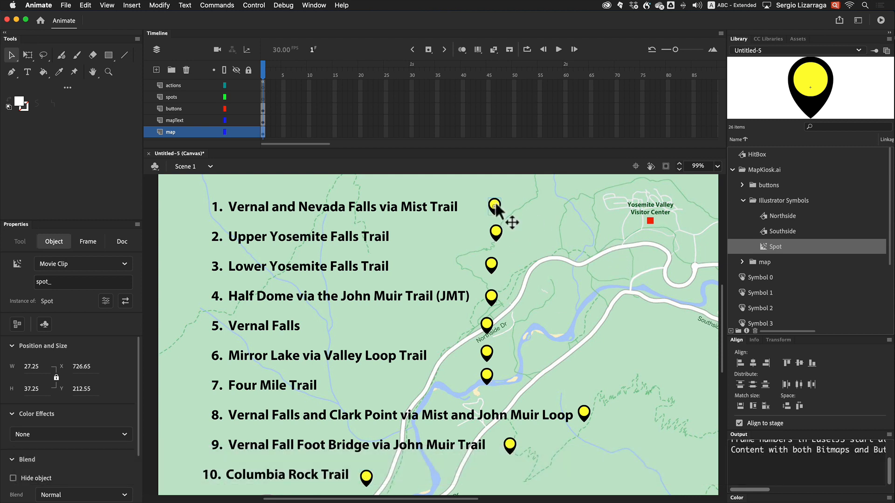
# Rename the selected spot instance as spot_0
pyautogui.click(77, 283)
pyautogui.write('spot_')
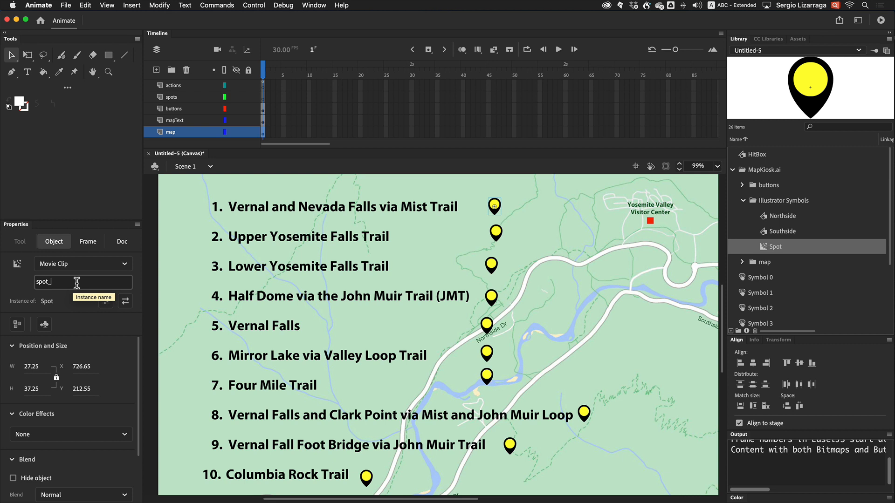
pyautogui.write('0')
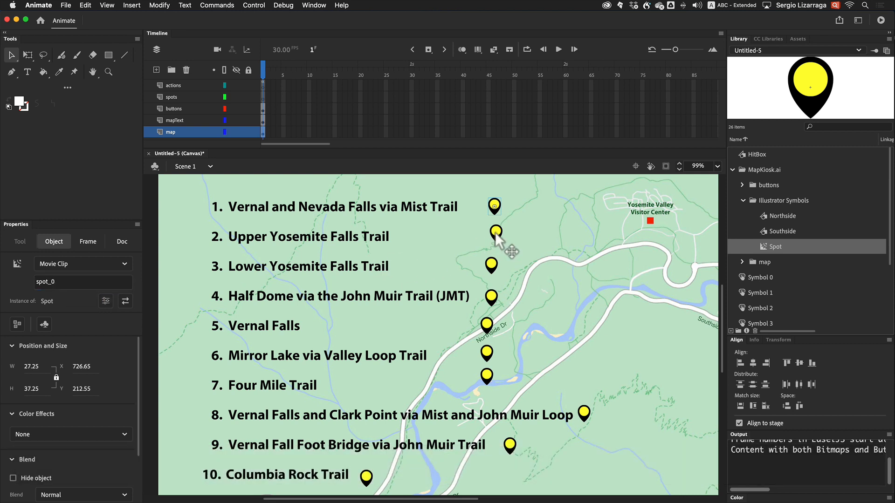
# Name the next five spot instances spot_1 through spot_5, working down the trail list
pyautogui.click(496, 235)
pyautogui.click(65, 282)
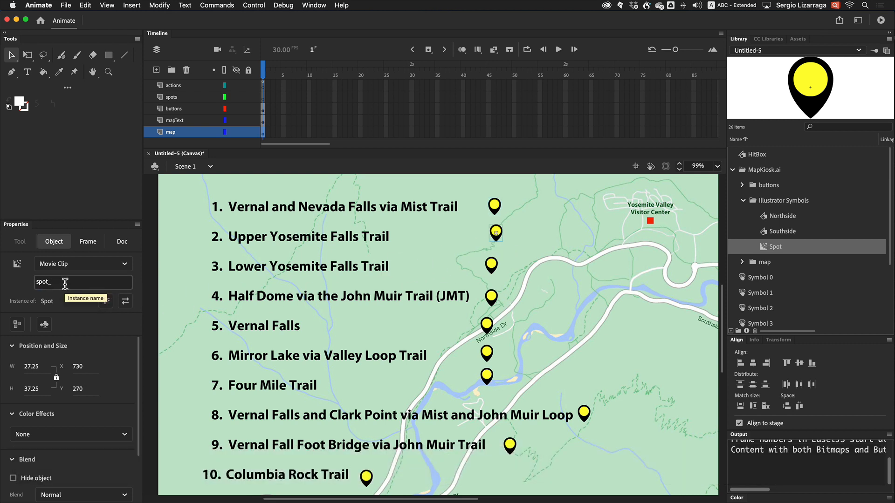
pyautogui.write('1')
pyautogui.click(492, 266)
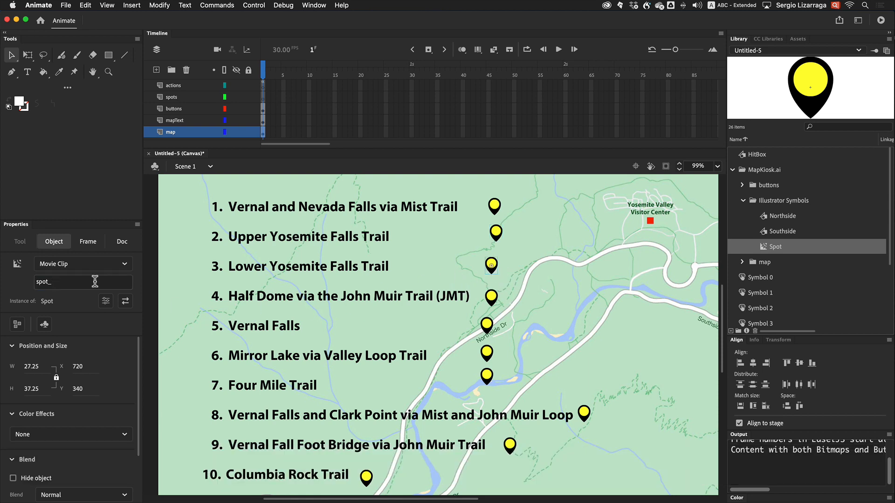
pyautogui.click(95, 281)
pyautogui.write('2')
pyautogui.click(491, 297)
pyautogui.click(98, 282)
pyautogui.write('3')
pyautogui.click(487, 325)
pyautogui.click(103, 283)
pyautogui.write('4')
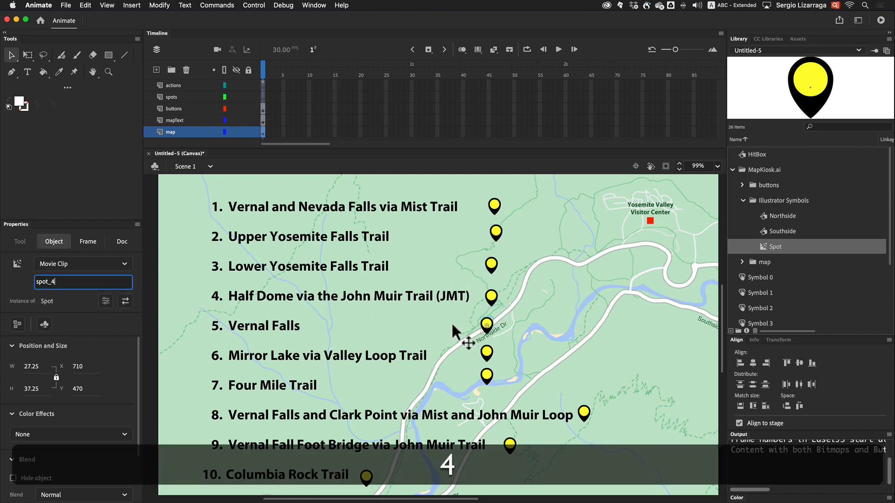
pyautogui.click(486, 353)
pyautogui.click(94, 281)
pyautogui.write('5')
# Name the remaining spot instances spot_6 through spot_9, down to the Columbia Rock Trail spot
pyautogui.click(487, 375)
pyautogui.click(95, 282)
pyautogui.write('6')
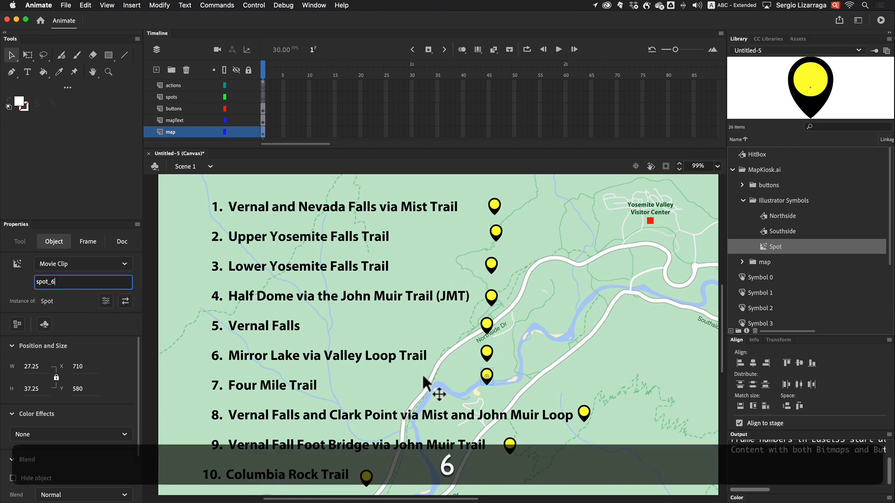
pyautogui.click(584, 413)
pyautogui.click(93, 282)
pyautogui.write('7')
pyautogui.click(500, 442)
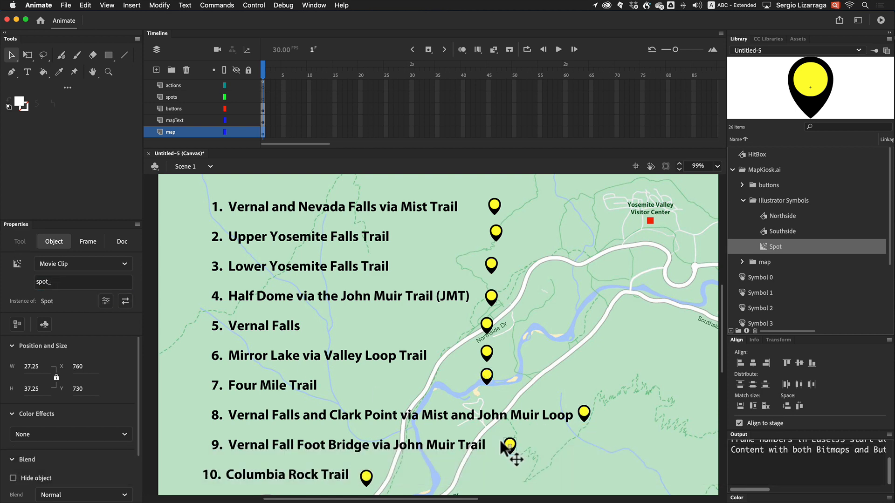
pyautogui.click(93, 282)
pyautogui.write('8')
pyautogui.click(366, 477)
pyautogui.click(93, 282)
pyautogui.write('9')
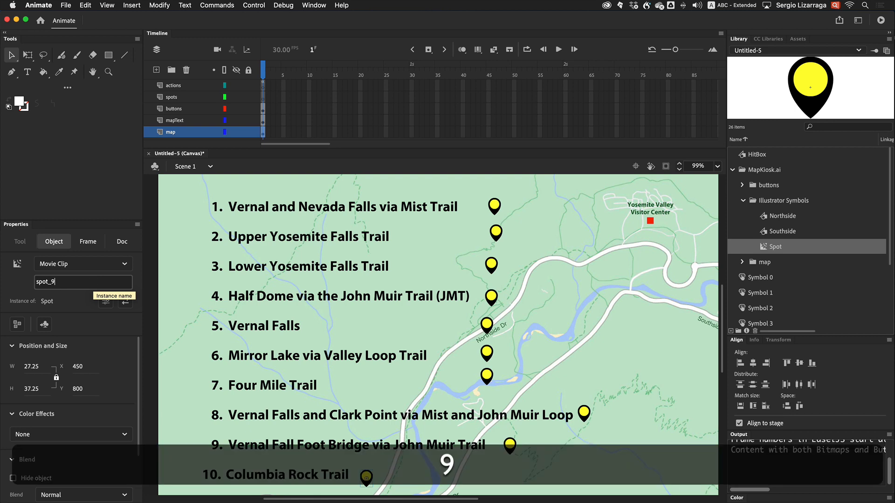
# Open the Spot symbol for editing and create a classic tween on its timeline, converting its content to a symbol
pyautogui.click(183, 353)
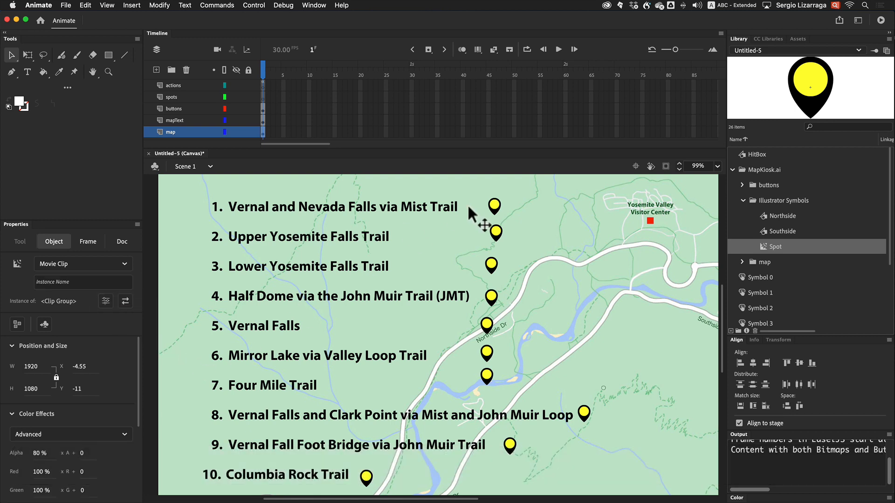
pyautogui.press('z')
pyautogui.keyDown('alt'); pyautogui.click(406, 263); pyautogui.keyUp('alt')
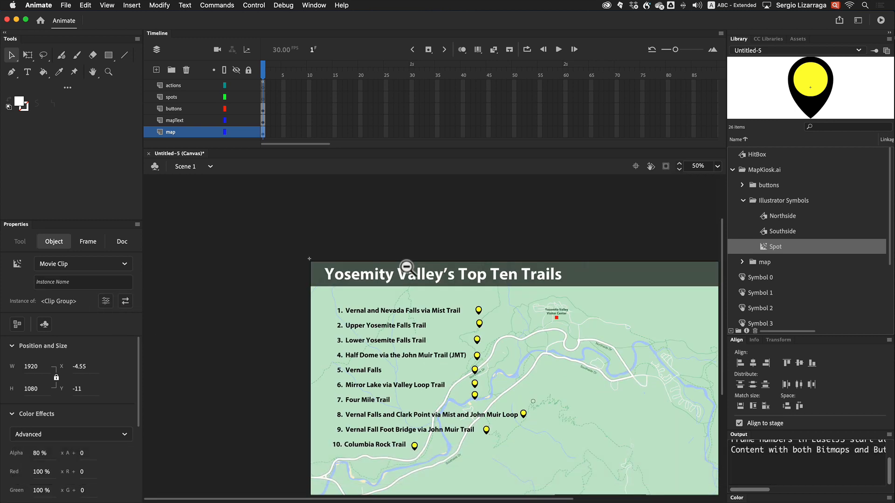
pyautogui.scroll(-5, 406, 266)
pyautogui.hscroll(8, 406, 266)
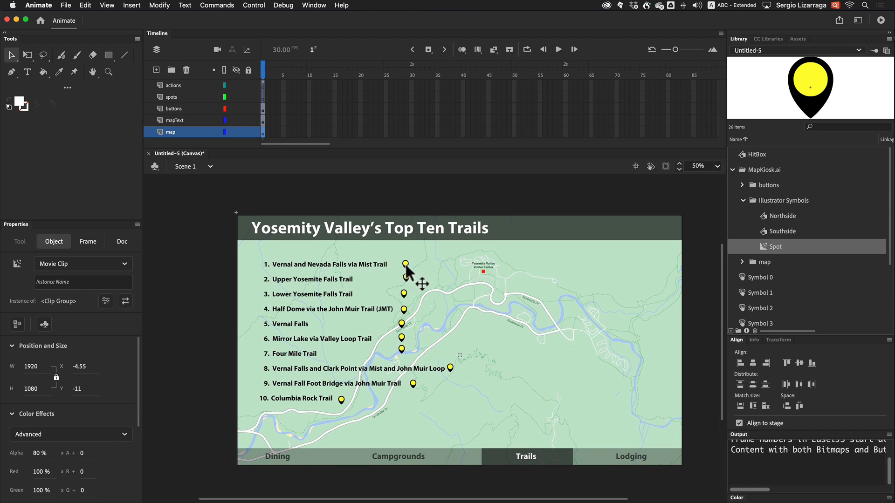
pyautogui.doubleClick(406, 264)
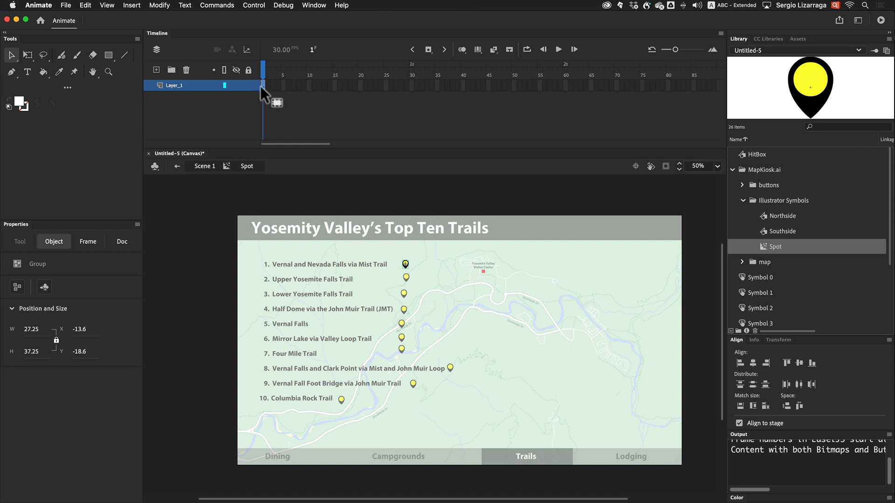
pyautogui.click(131, 5)
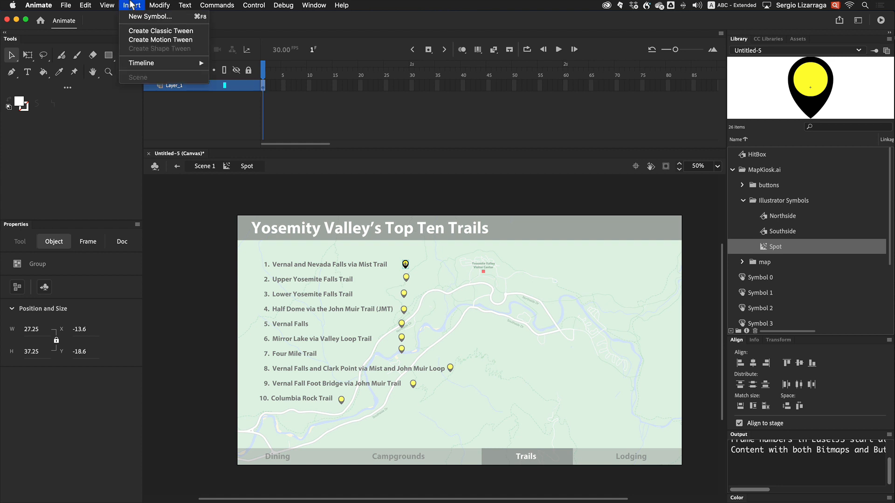
pyautogui.click(139, 40)
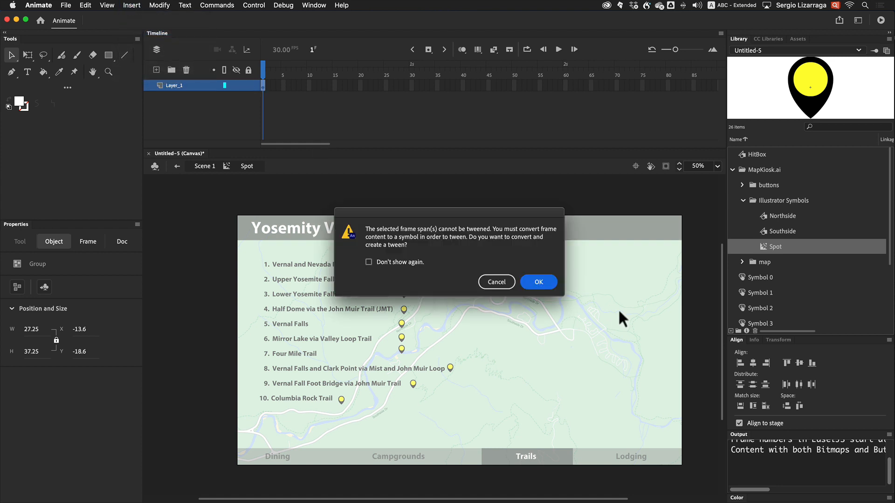
pyautogui.click(540, 282)
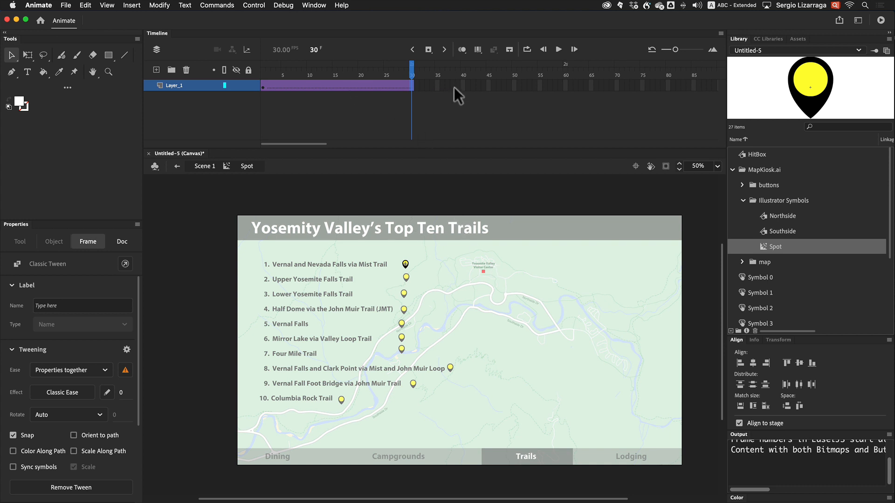
# Shorten the Spot tween to end at frame 11 and remove the extra frames after it
pyautogui.moveTo(453, 87); pyautogui.dragTo(318, 85)
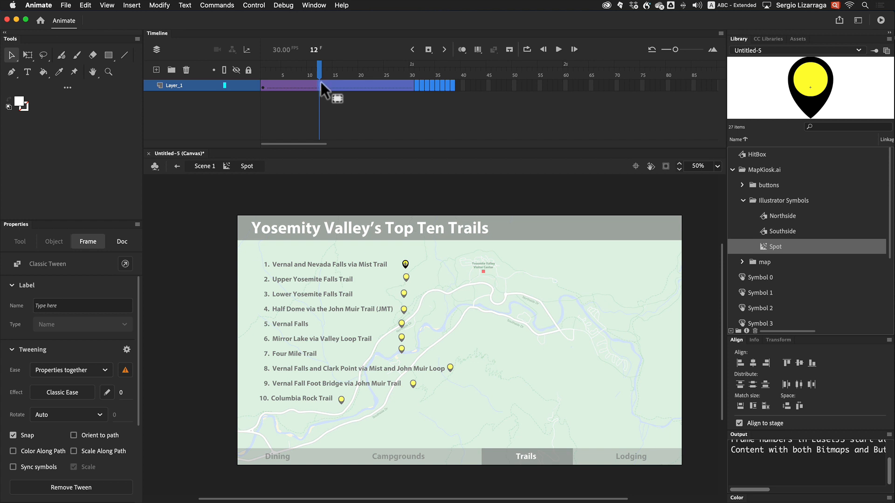
pyautogui.hotkey('shift', 'F5')
pyautogui.hscroll(15, 367, 88)
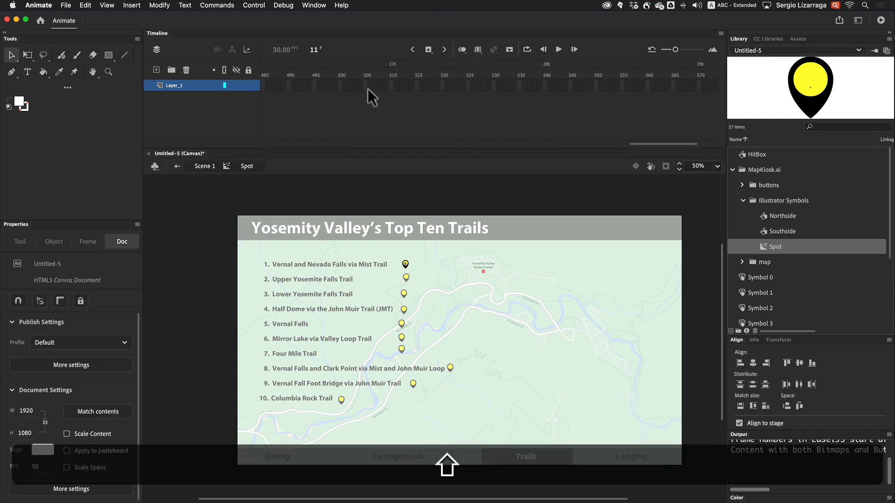
pyautogui.hscroll(-15, 368, 89)
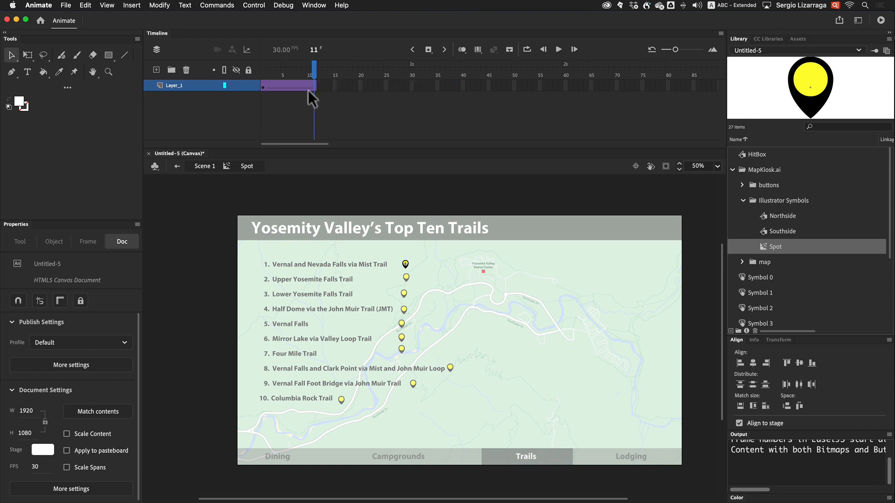
# Insert keyframes at frames 6 and 11 of the Spot tween
pyautogui.click(286, 87)
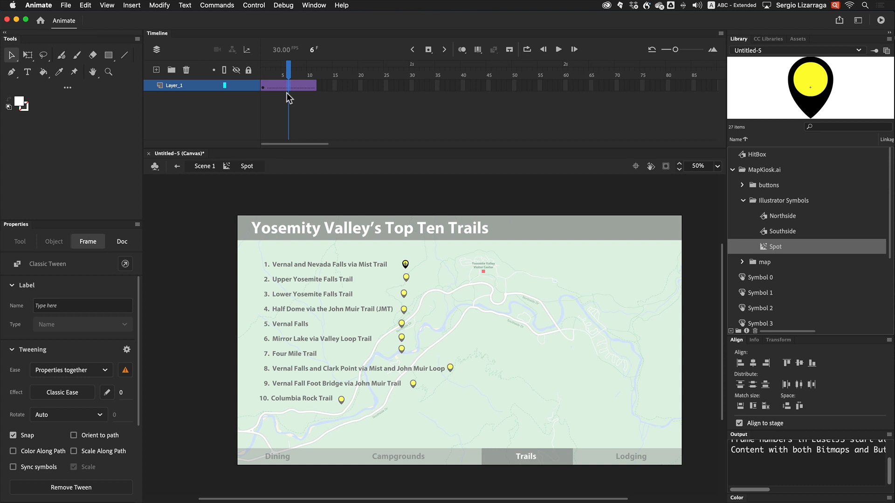
pyautogui.press('F6')
pyautogui.click(315, 85)
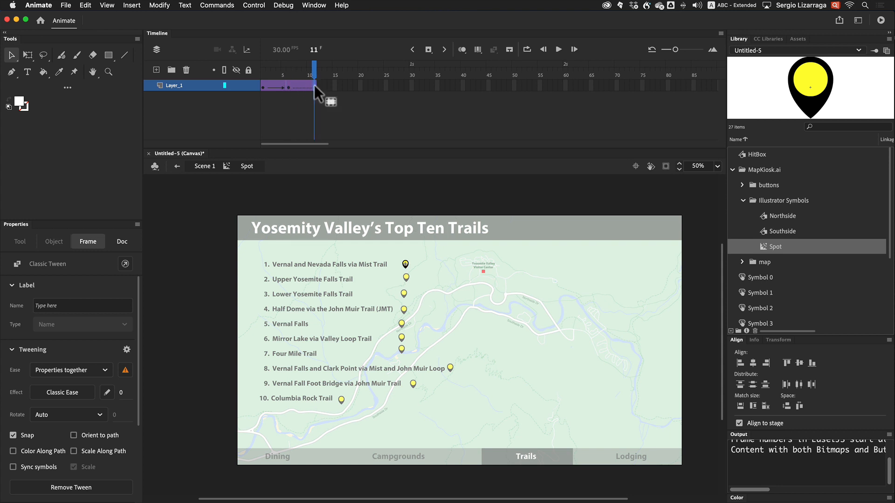
pyautogui.press('F6')
pyautogui.click(338, 85)
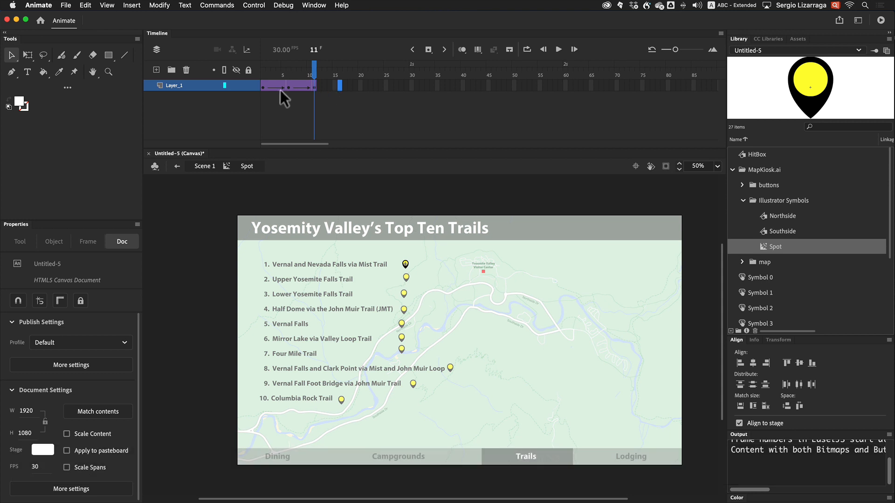
# Set the spot instance's color effect to Alpha at 50% on the first keyframe
pyautogui.click(263, 85)
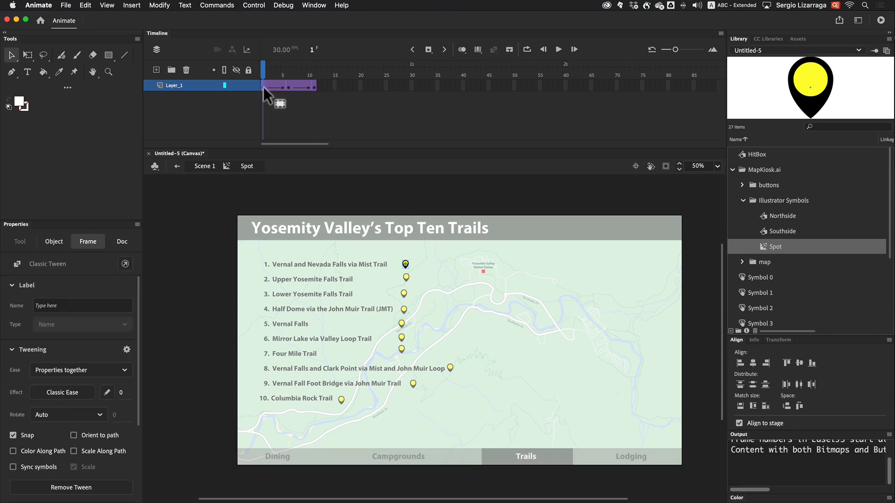
pyautogui.click(406, 264)
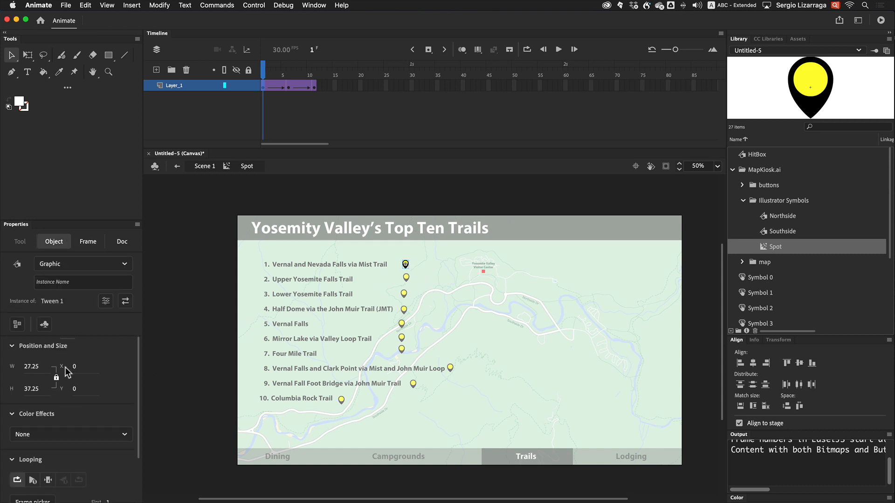
pyautogui.click(93, 434)
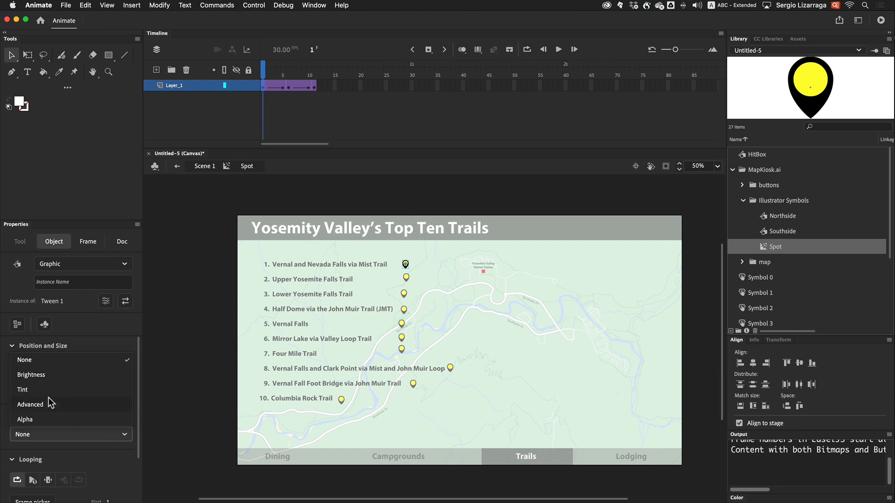
pyautogui.click(46, 419)
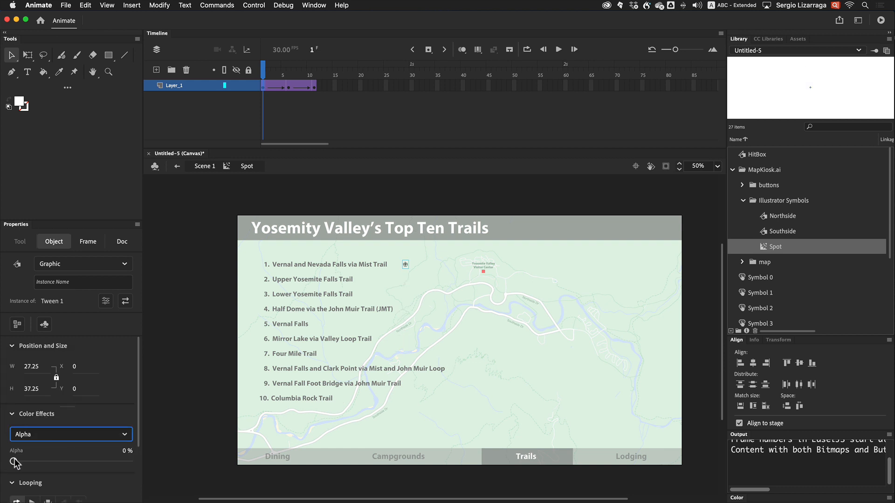
pyautogui.moveTo(14, 461); pyautogui.dragTo(79, 464)
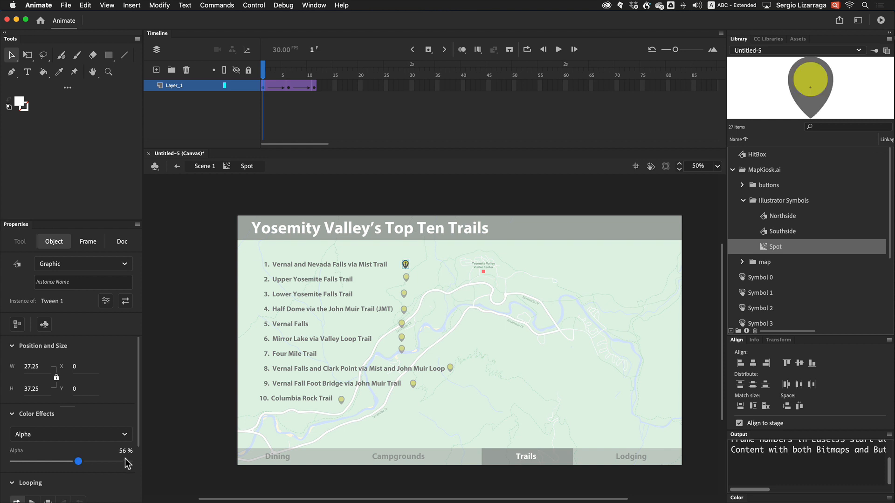
pyautogui.write('50')
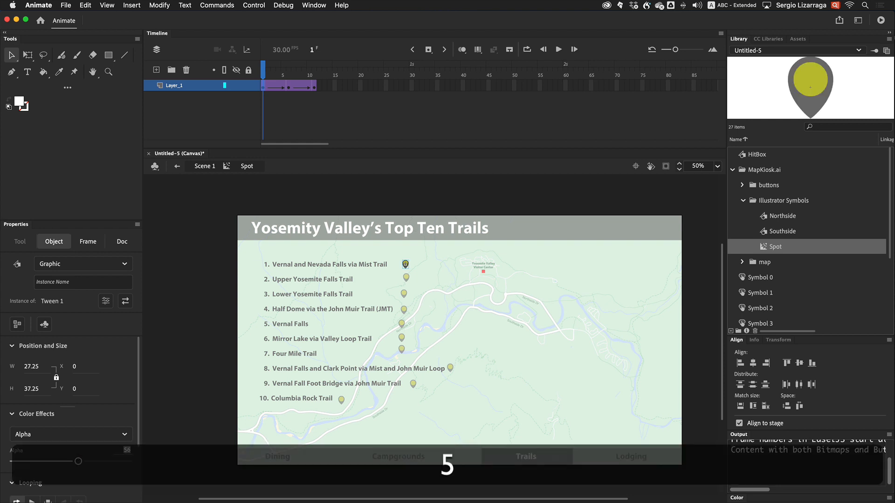
pyautogui.press('Return')
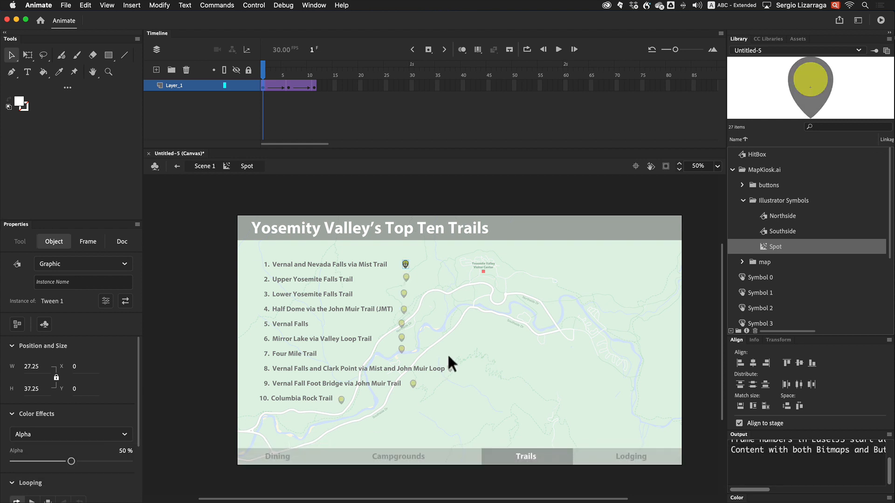
# Copy the 50% alpha keyframe from frame 1 onto frame 11 of the tween
pyautogui.click(287, 86)
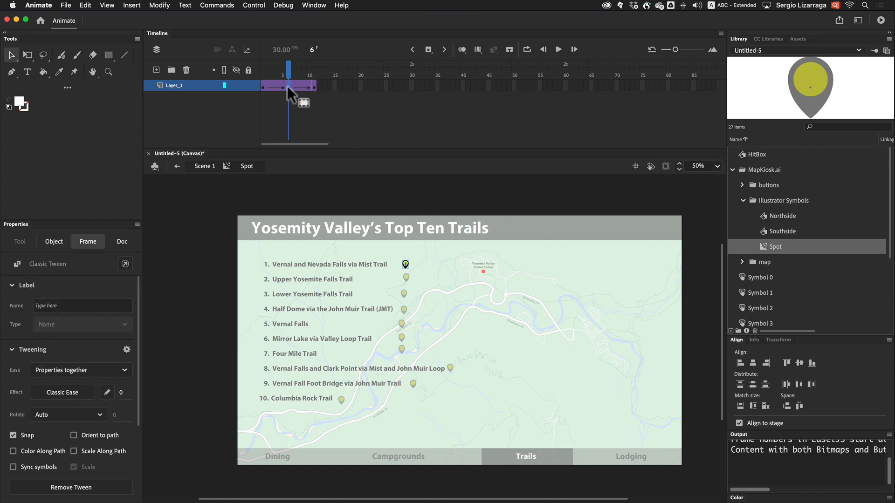
pyautogui.click(264, 87)
pyautogui.press('alt')
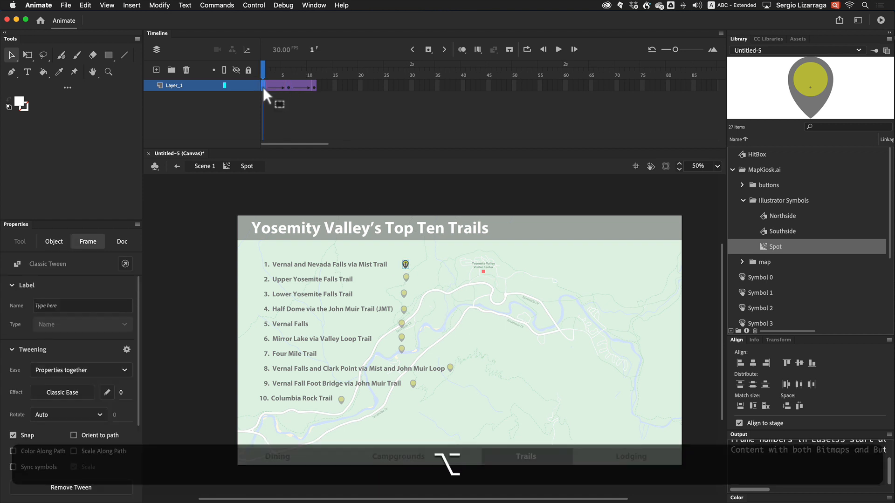
pyautogui.moveTo(316, 87); pyautogui.dragTo(230, 83)
pyautogui.click(266, 120)
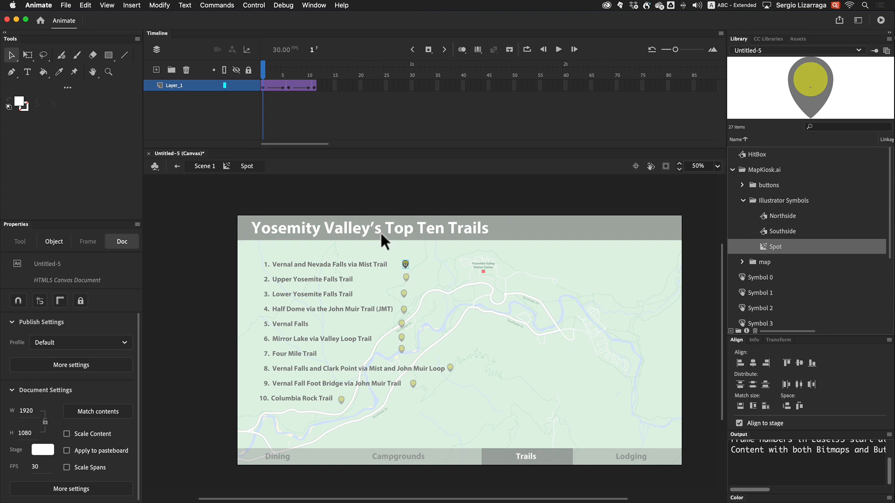
# Return to Scene 1 and move the spot_0 marker onto its trail location on the map
pyautogui.click(205, 168)
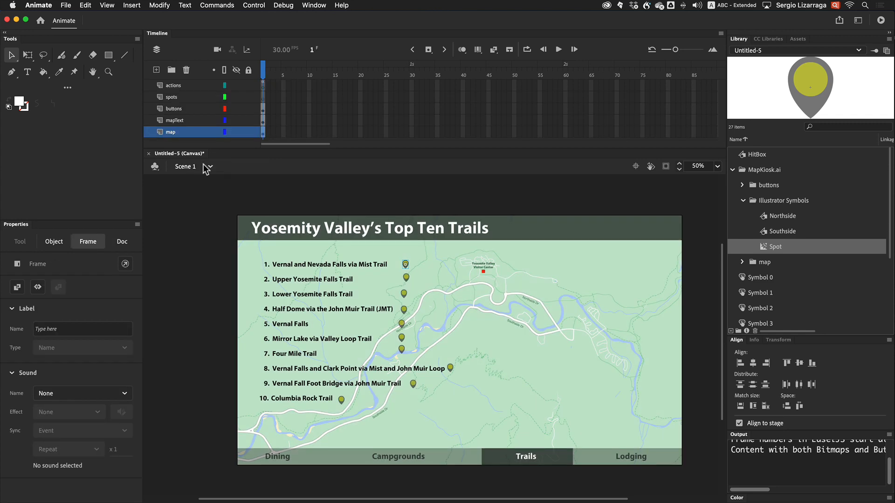
pyautogui.click(510, 391)
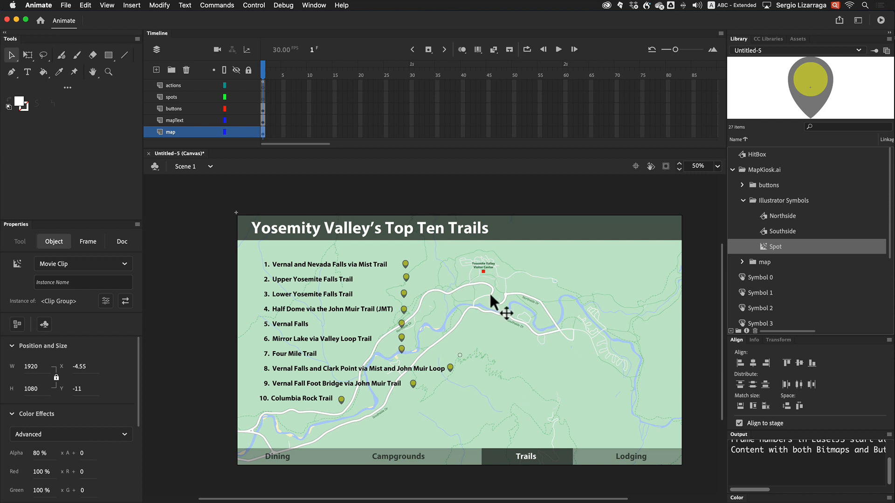
pyautogui.click(405, 264)
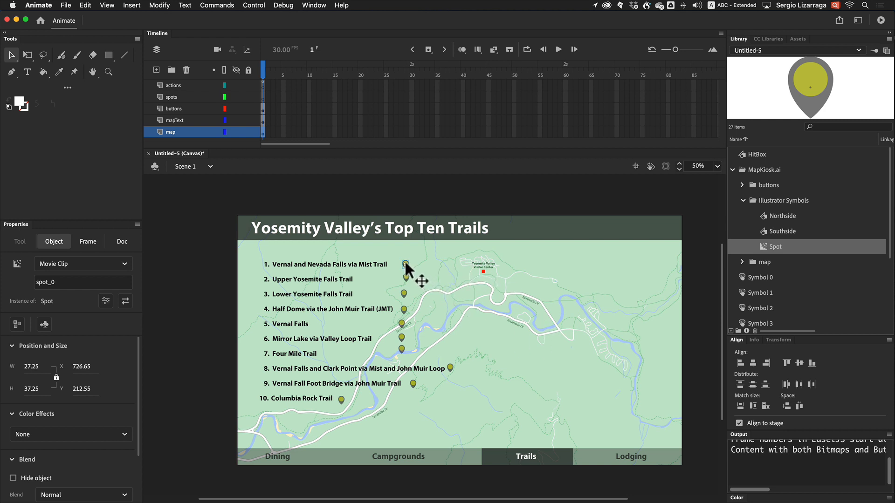
pyautogui.moveTo(404, 264); pyautogui.dragTo(659, 409)
# Test the movie in the browser, then close the browser window
pyautogui.press('super')
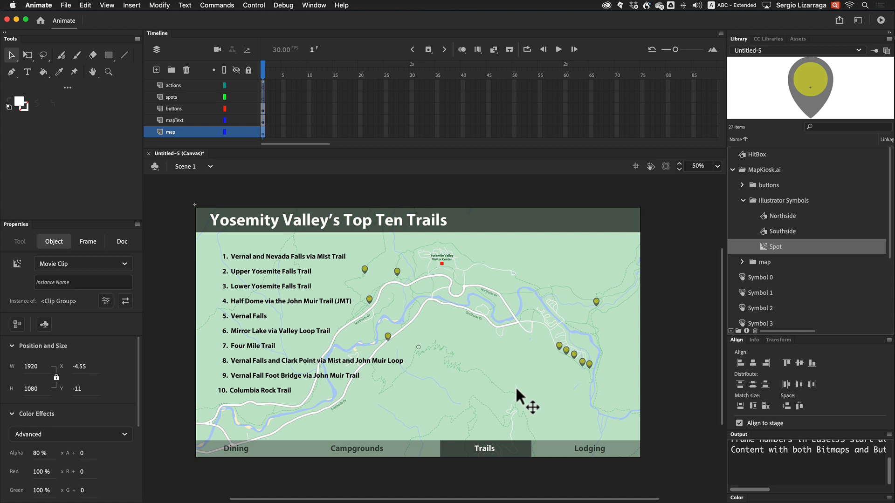
pyautogui.press('super+Return')
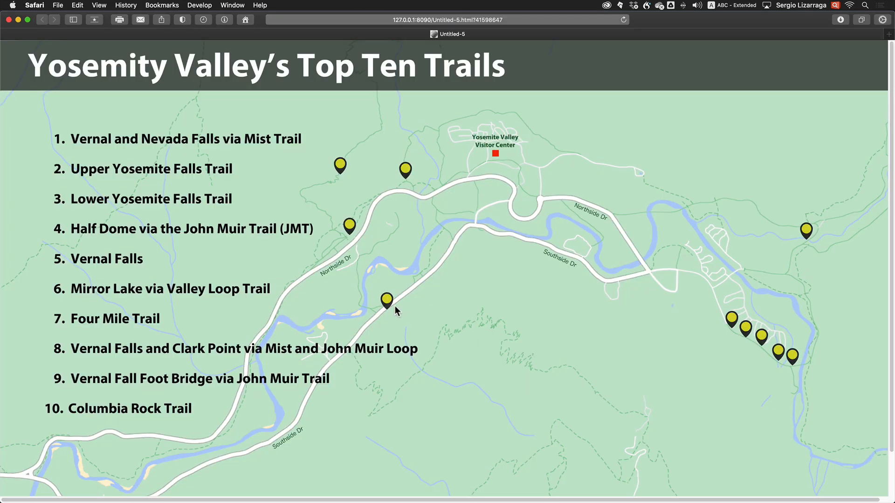
pyautogui.click(13, 33)
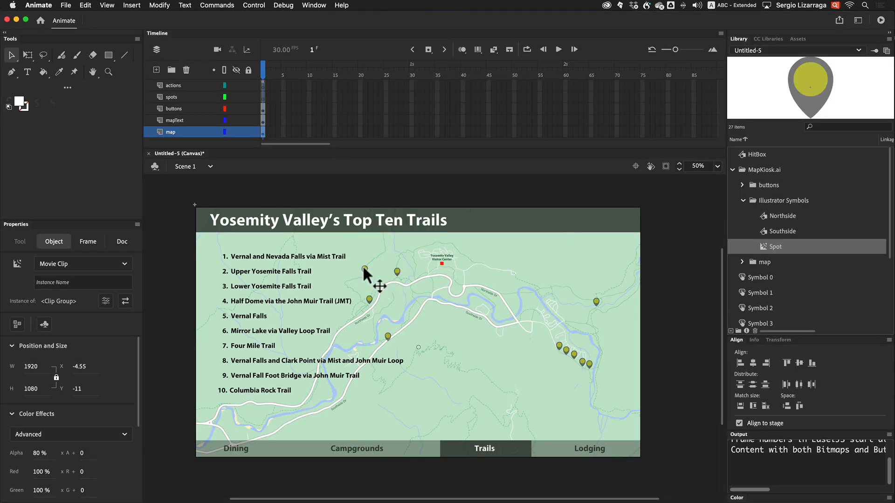
# Enter the Spot symbol from the stage and add a new layer named actions
pyautogui.click(364, 269)
pyautogui.doubleClick(363, 269)
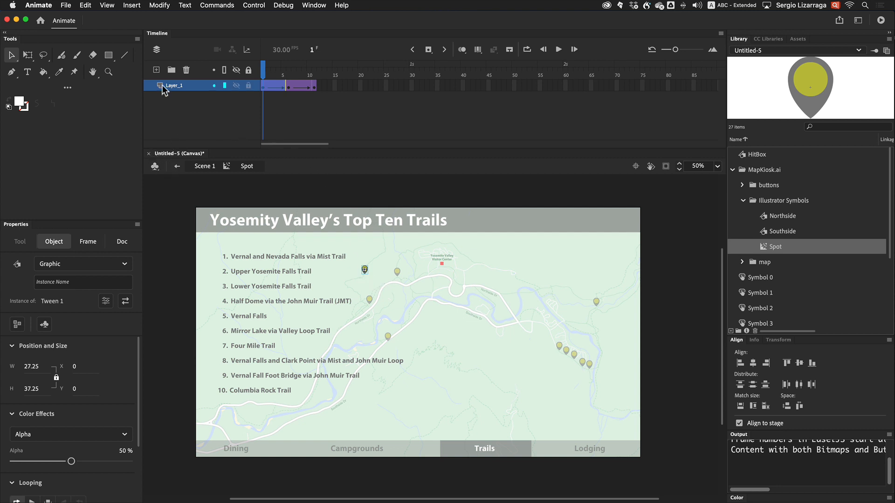
pyautogui.click(156, 70)
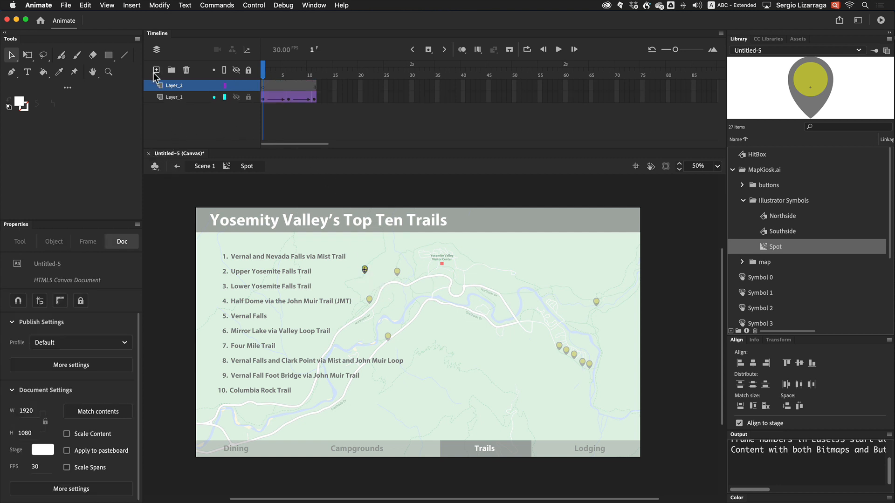
pyautogui.doubleClick(179, 85)
pyautogui.write('actions')
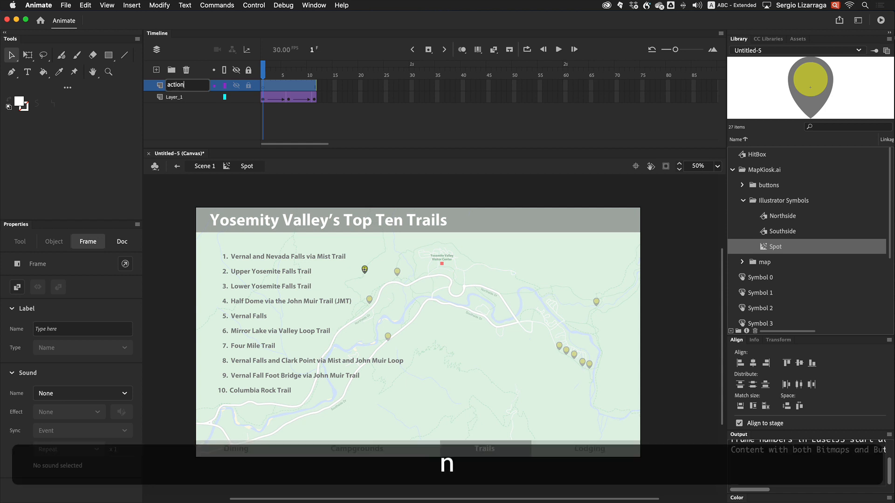
pyautogui.press('Return')
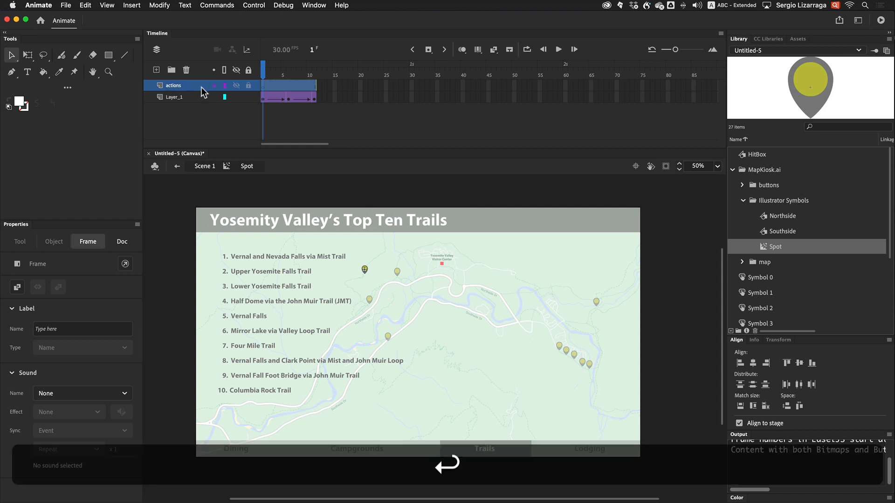
# Add the code this.stop(); to frame 1 of the actions layer and close the Actions panel
pyautogui.rightClick(263, 87)
pyautogui.click(268, 345)
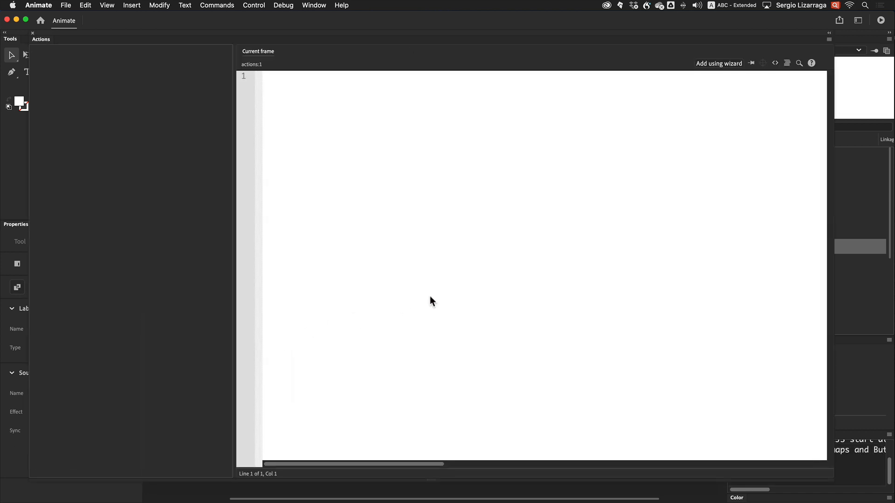
pyautogui.write('this.stop();')
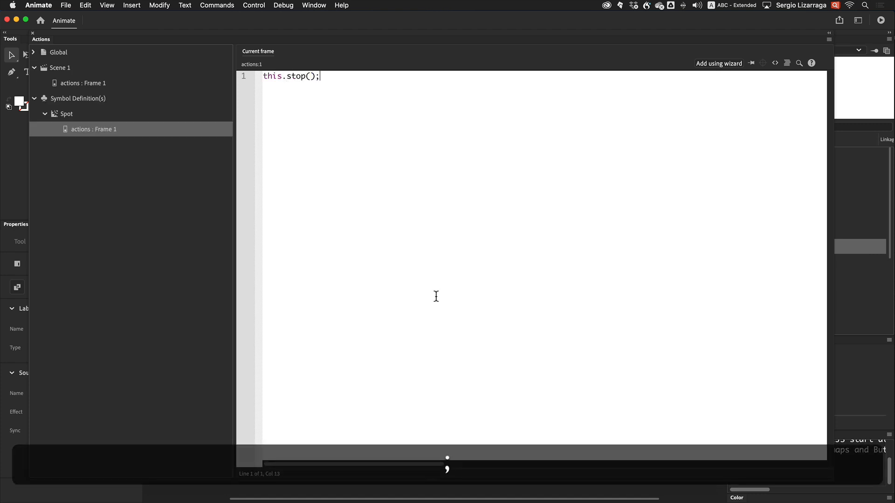
pyautogui.press('Return')
pyautogui.press('BackSpace')
pyautogui.hscroll(2, 268, 199)
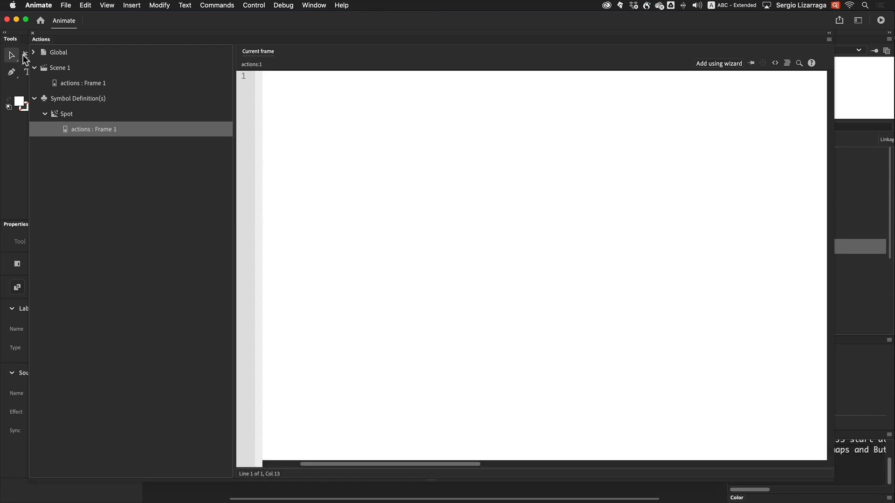
pyautogui.click(33, 34)
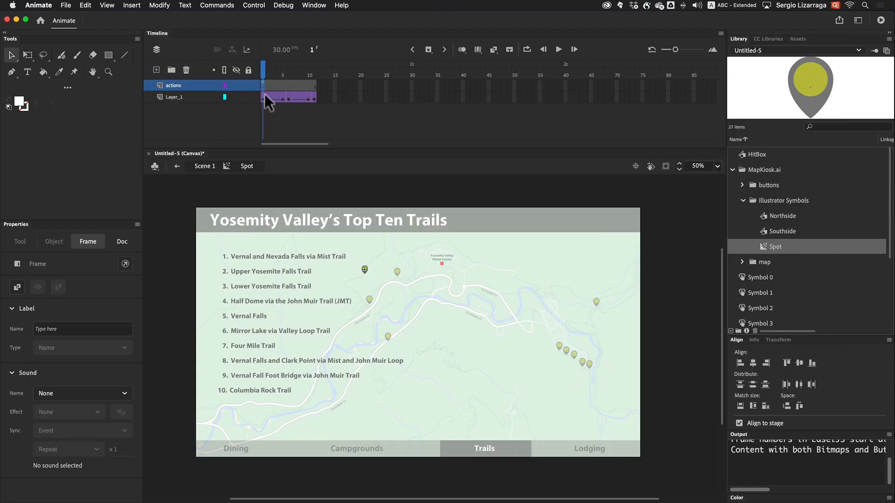
pyautogui.press('alt')
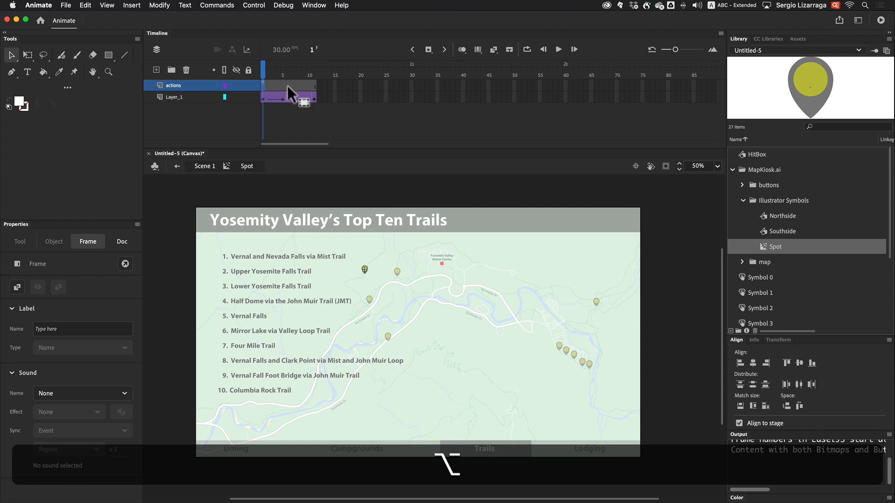
# Leave the Spot symbol's timeline and return to Scene 1
pyautogui.moveTo(287, 85); pyautogui.dragTo(288, 89)
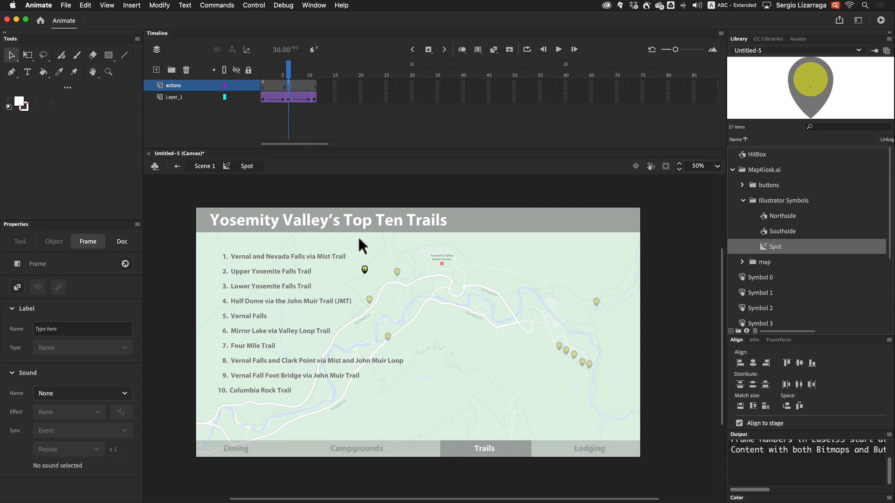
pyautogui.press('super')
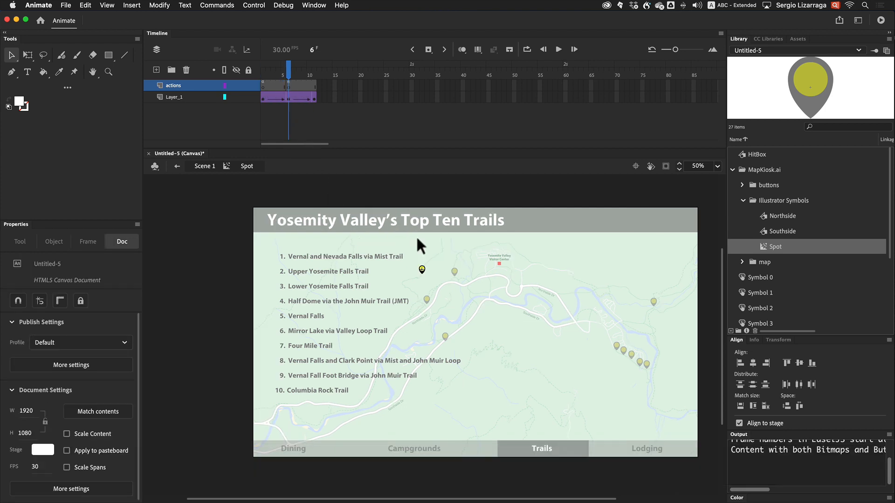
pyautogui.doubleClick(416, 236)
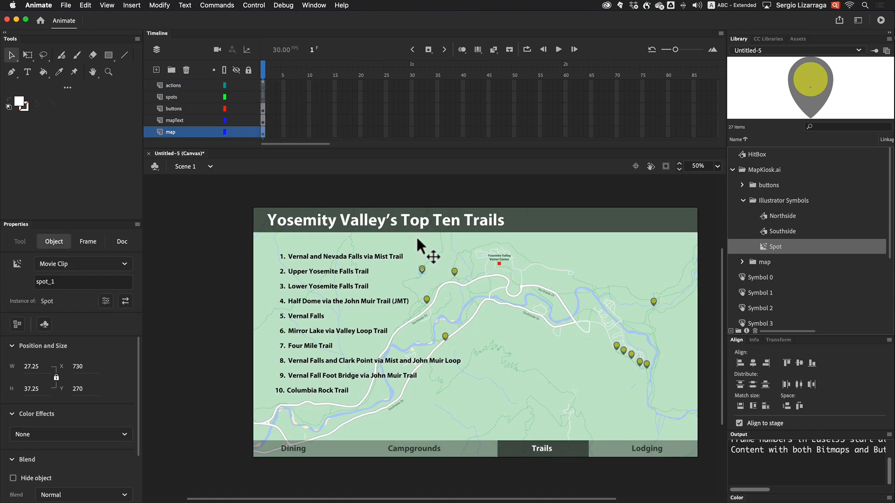
# Give the first trail button the instance name button_ and copy that name
pyautogui.click(322, 256)
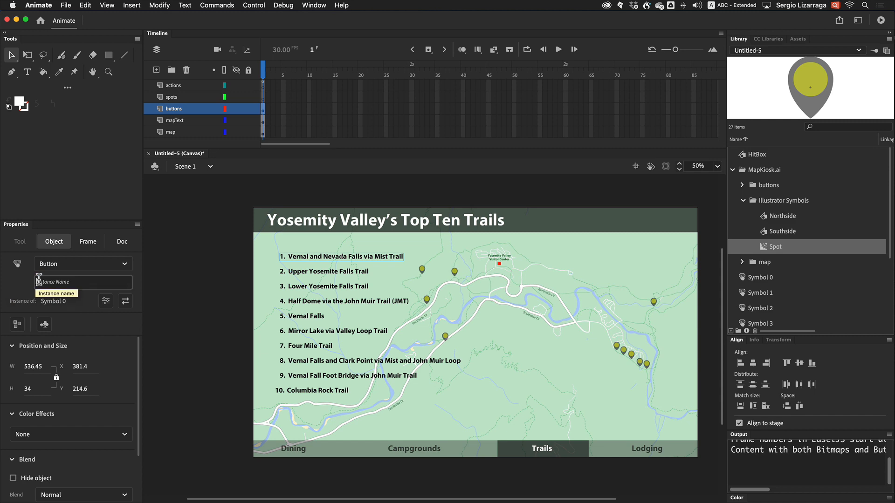
pyautogui.write('button_')
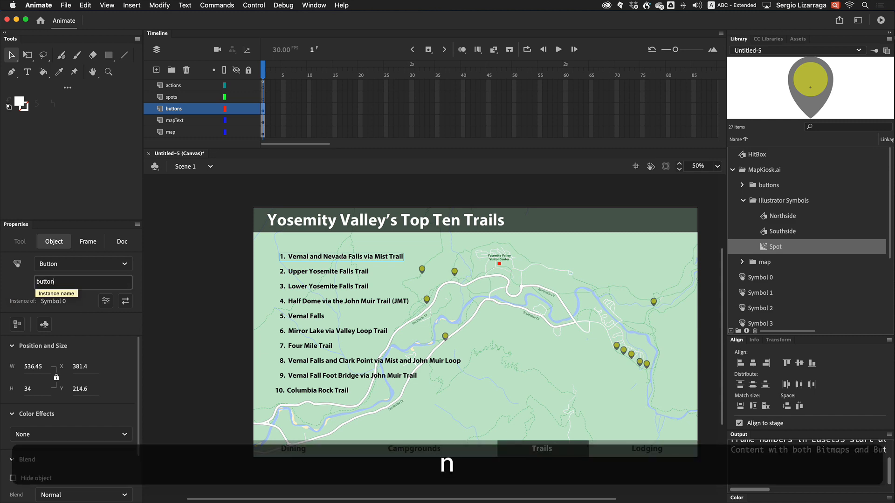
pyautogui.doubleClick(69, 283)
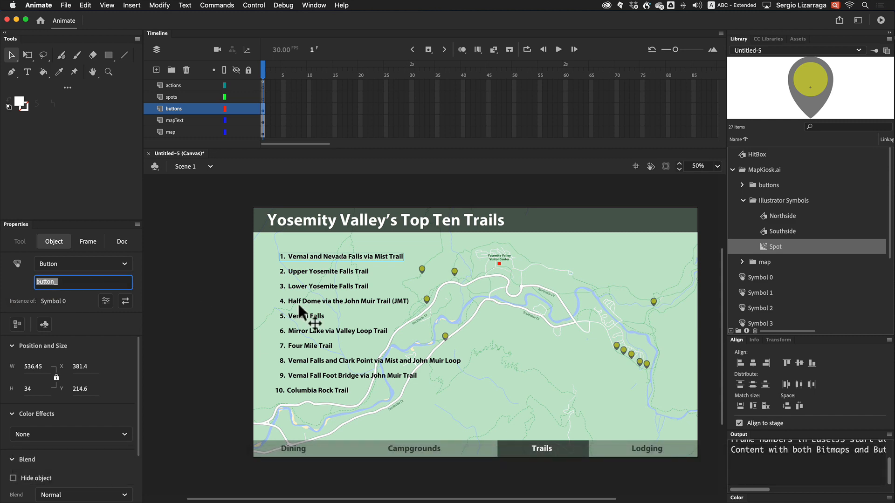
pyautogui.press('super+c')
# Paste button_ as the instance name of trail buttons 2 through 10
pyautogui.scroll(3, 299, 304)
pyautogui.click(294, 254)
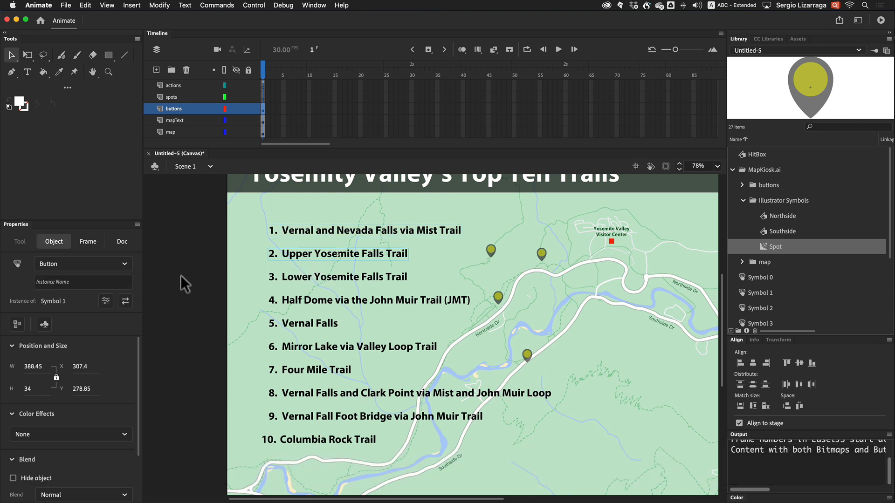
pyautogui.click(90, 283)
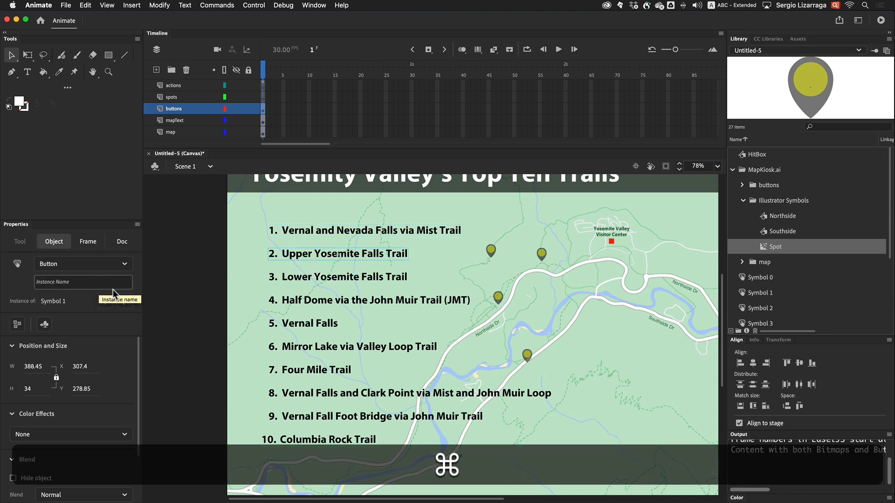
pyautogui.press('super+v')
pyautogui.click(301, 278)
pyautogui.click(105, 283)
pyautogui.press('super+v')
pyautogui.click(296, 301)
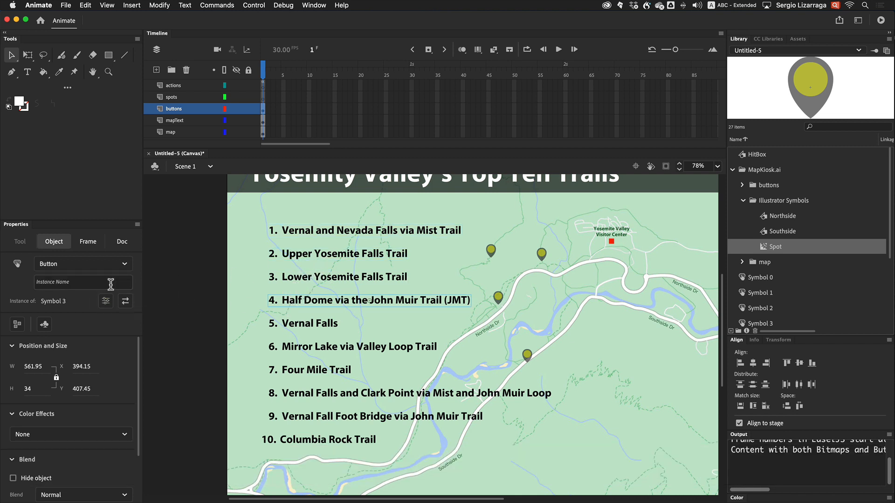
pyautogui.click(110, 285)
pyautogui.press('super+v')
pyautogui.click(293, 324)
pyautogui.click(100, 283)
pyautogui.press('super+v')
pyautogui.click(287, 347)
pyautogui.click(98, 283)
pyautogui.press('super+v')
pyautogui.click(316, 370)
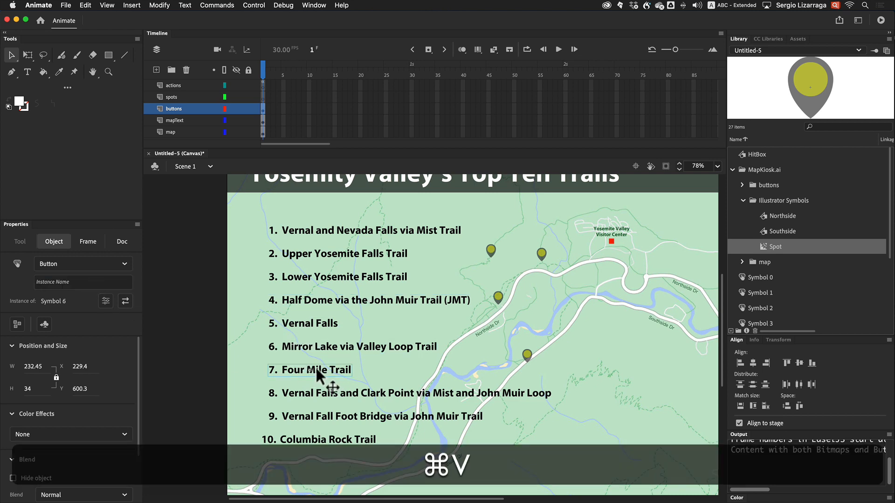
pyautogui.click(97, 283)
pyautogui.press('super+v')
pyautogui.click(305, 393)
pyautogui.click(94, 283)
pyautogui.press('super+v')
pyautogui.click(108, 282)
pyautogui.press('super+v')
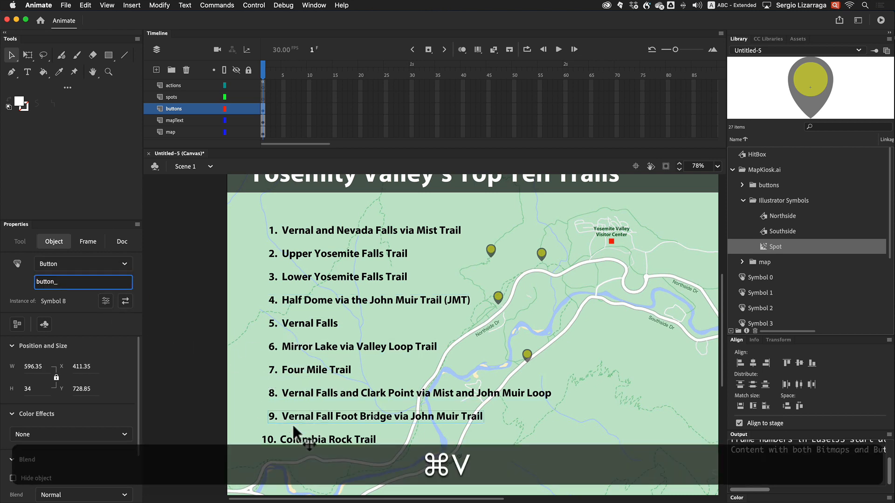
pyautogui.click(295, 439)
pyautogui.click(102, 283)
pyautogui.press('super+v')
# Complete the instance names of trail buttons 1 through 5 as button_0 to button_4
pyautogui.click(293, 231)
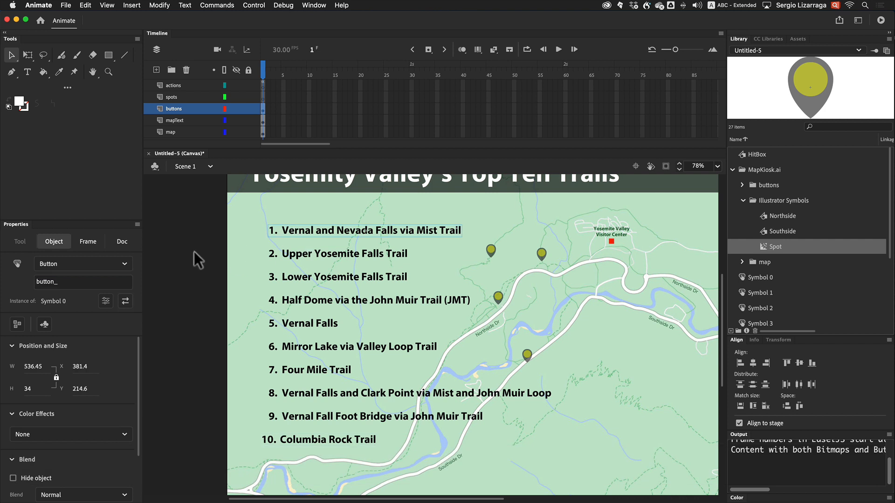
pyautogui.click(104, 282)
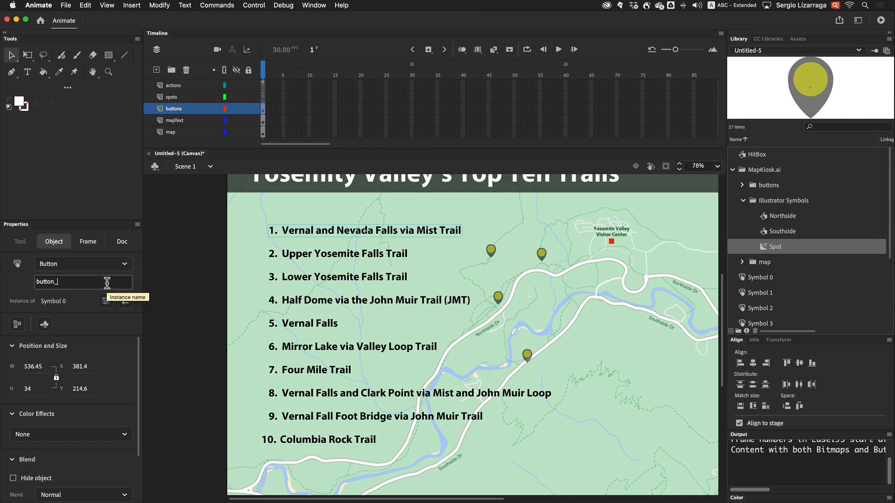
pyautogui.write('0')
pyautogui.click(299, 260)
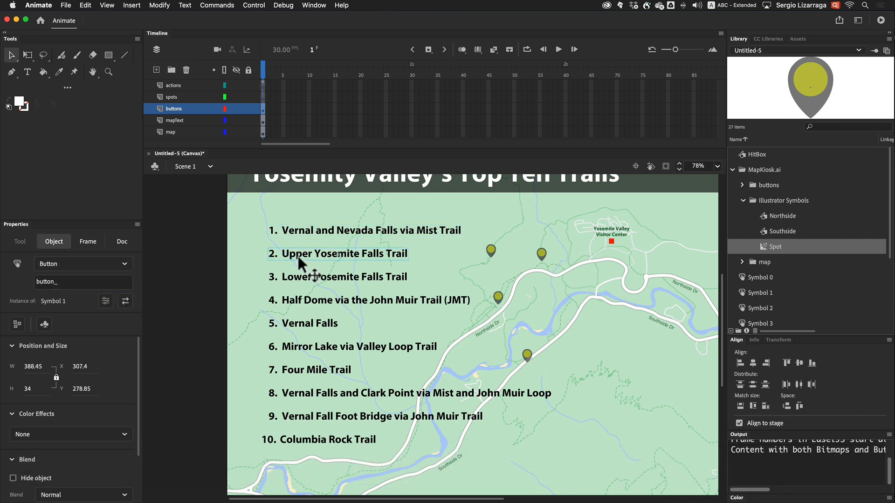
pyautogui.click(106, 282)
pyautogui.write('1')
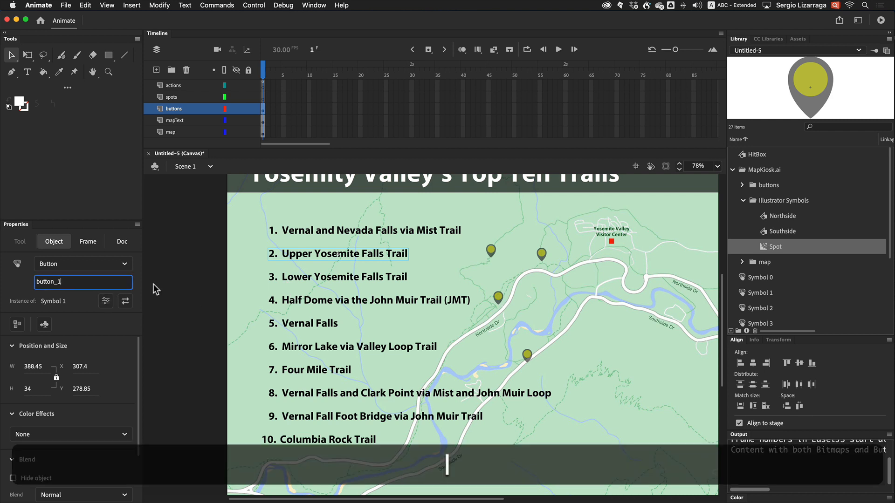
pyautogui.click(305, 279)
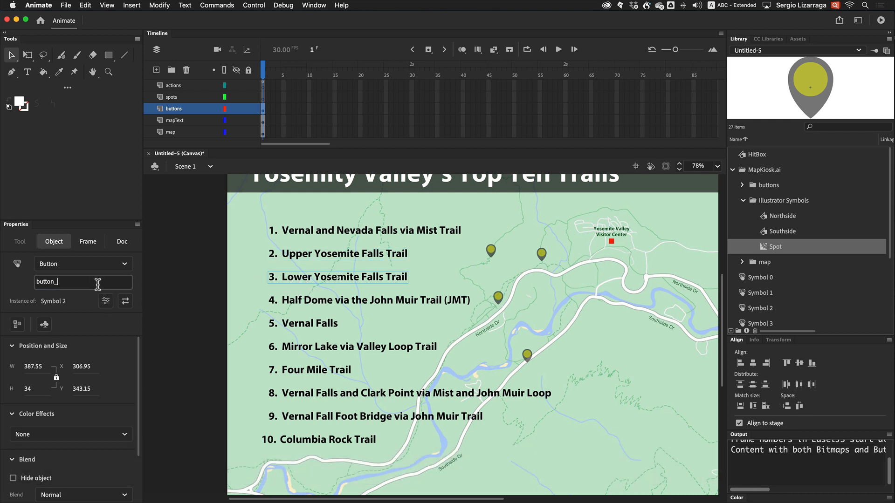
pyautogui.write('2')
pyautogui.click(292, 301)
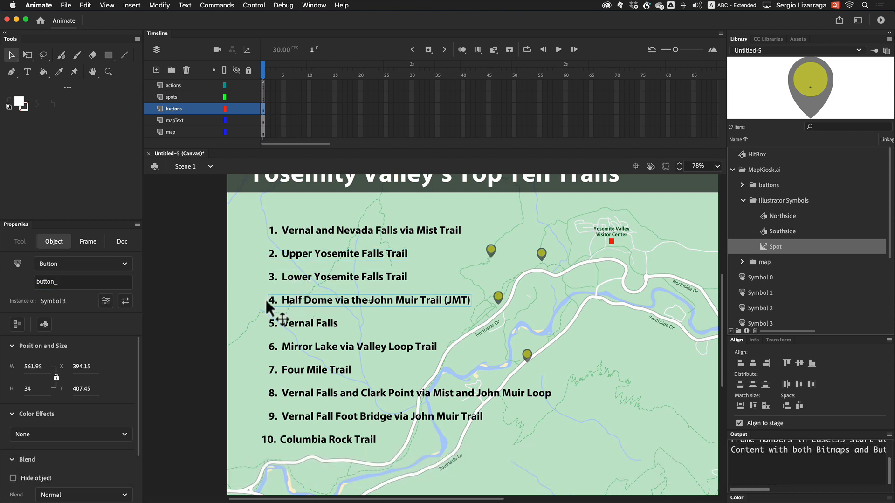
pyautogui.click(106, 282)
pyautogui.write('3')
pyautogui.click(303, 322)
pyautogui.click(105, 282)
pyautogui.write('4')
pyautogui.moveTo(315, 350); pyautogui.dragTo(311, 349)
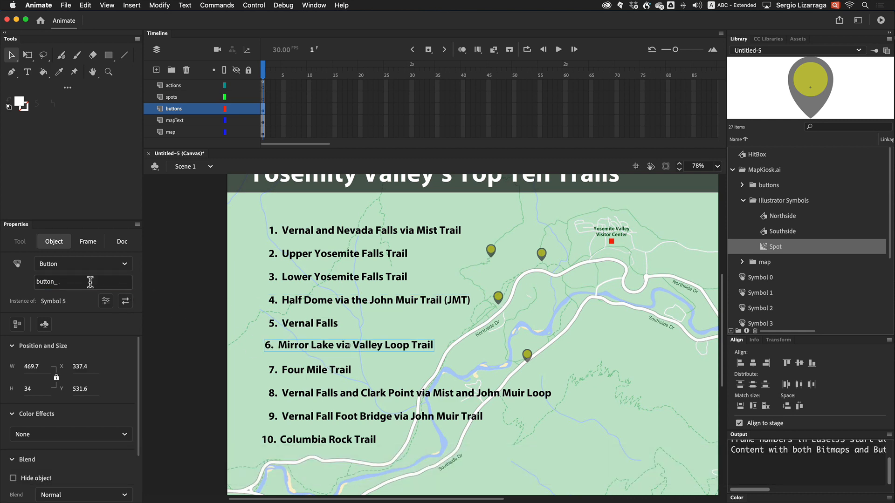
pyautogui.press('super+z')
pyautogui.press('super+z')
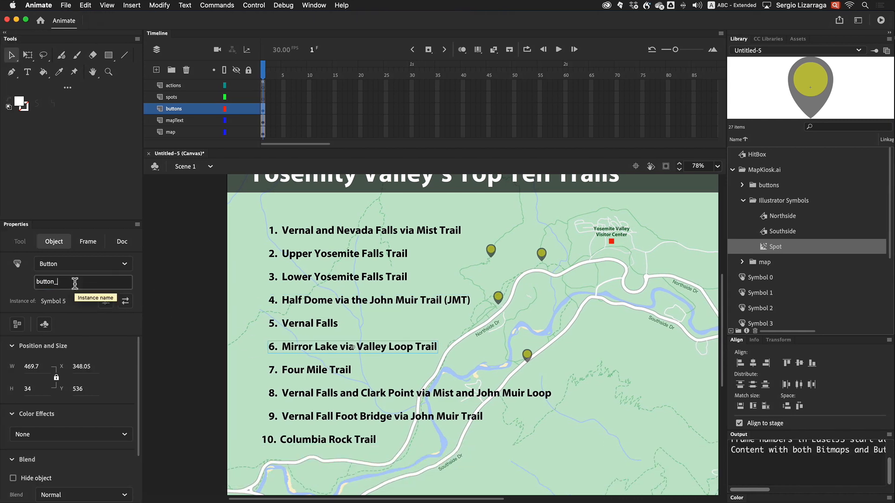
# Complete the instance names of trail buttons 6 through 10 as button_5 to button_9
pyautogui.write('5')
pyautogui.click(308, 370)
pyautogui.click(94, 283)
pyautogui.write('6')
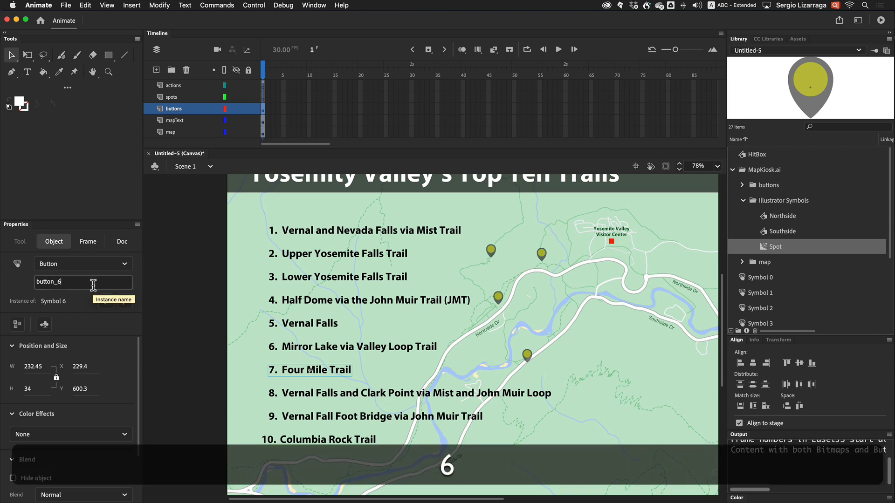
pyautogui.click(410, 393)
pyautogui.click(92, 284)
pyautogui.write('7')
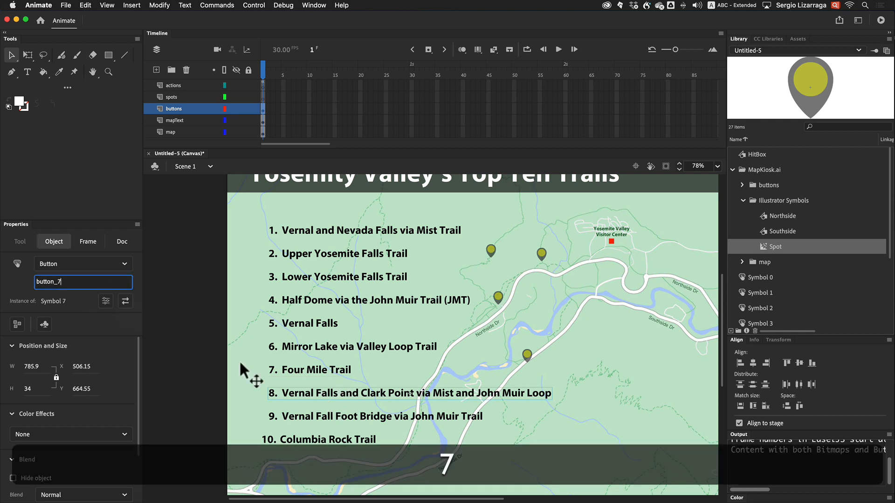
pyautogui.click(289, 416)
pyautogui.click(93, 283)
pyautogui.write('8')
pyautogui.click(280, 441)
pyautogui.click(94, 283)
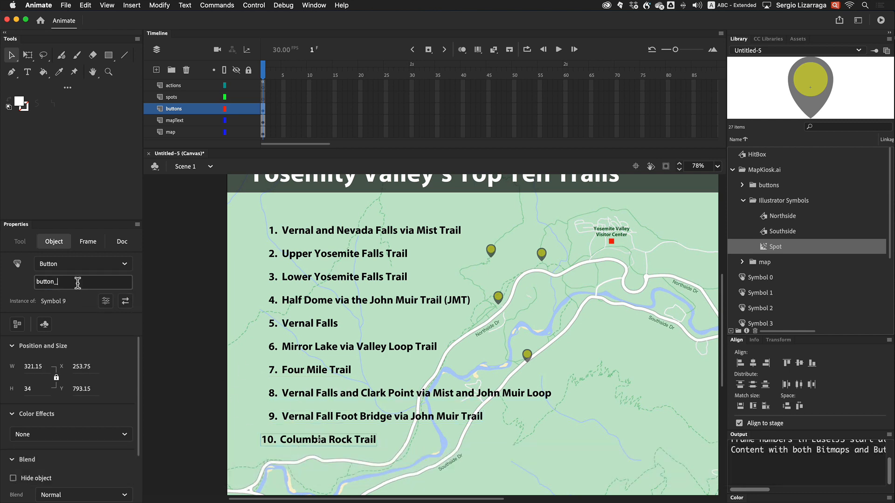
pyautogui.write('9')
# Select each trail button in turn to check its instance name
pyautogui.click(424, 445)
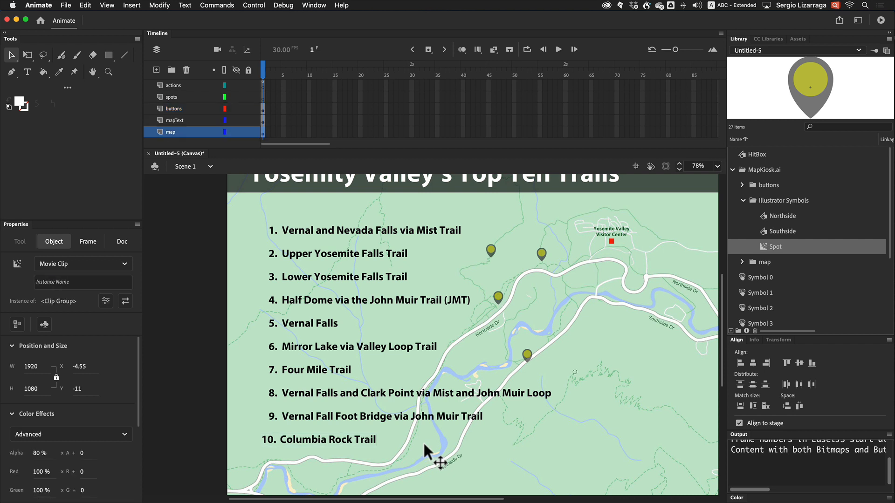
pyautogui.click(295, 233)
pyautogui.click(296, 260)
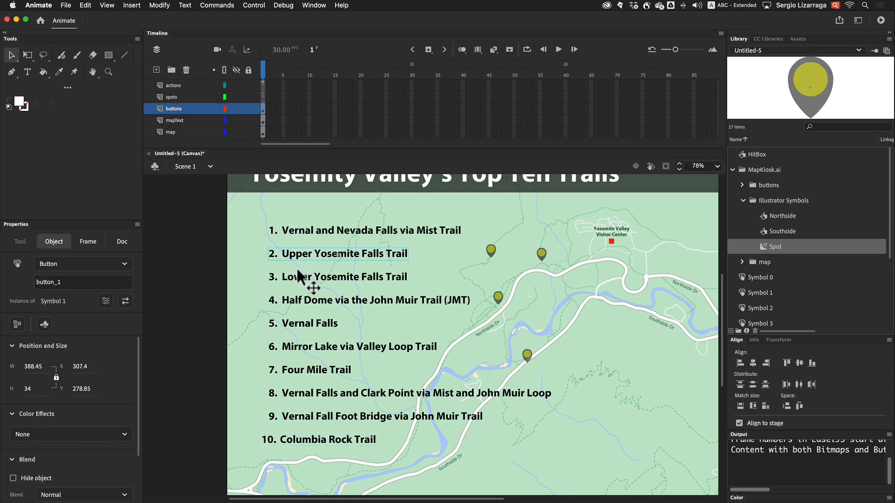
pyautogui.click(303, 278)
pyautogui.click(297, 302)
pyautogui.click(298, 323)
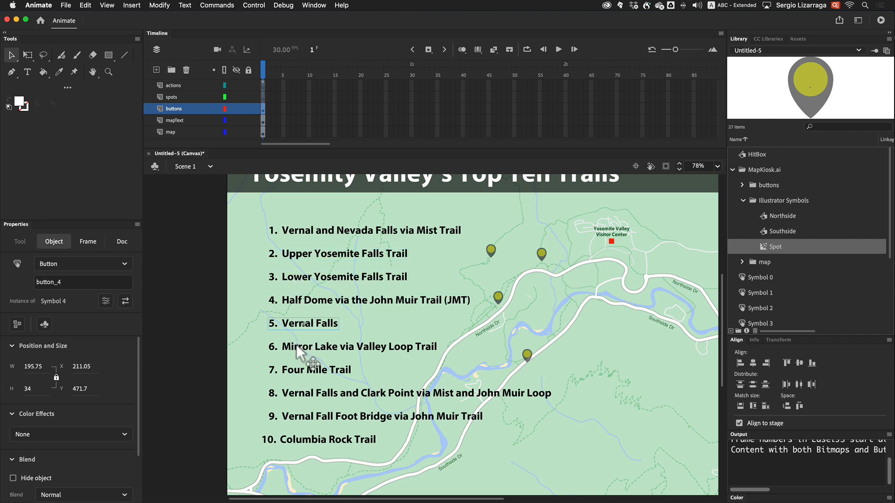
pyautogui.click(296, 347)
pyautogui.click(294, 373)
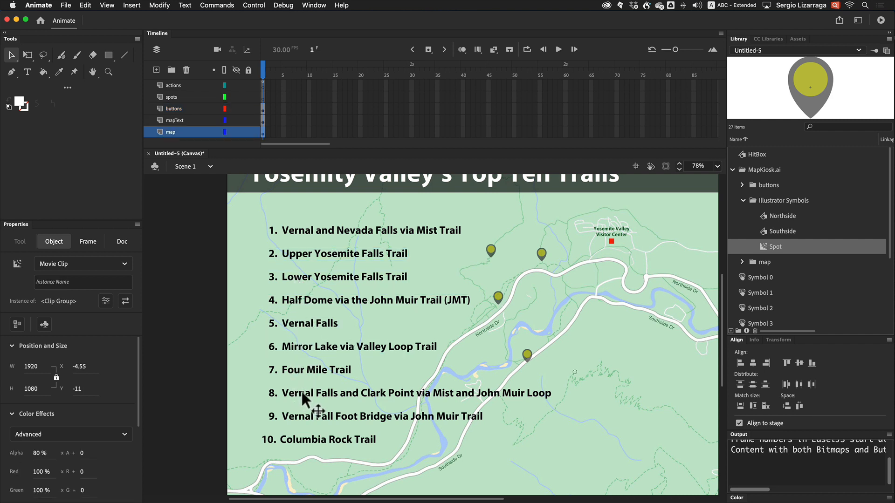
pyautogui.click(311, 374)
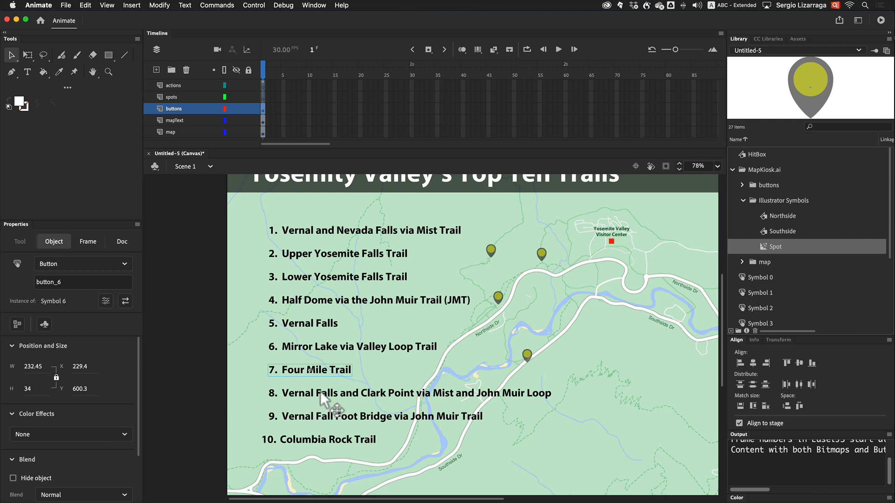
pyautogui.click(320, 391)
pyautogui.click(324, 416)
pyautogui.click(333, 442)
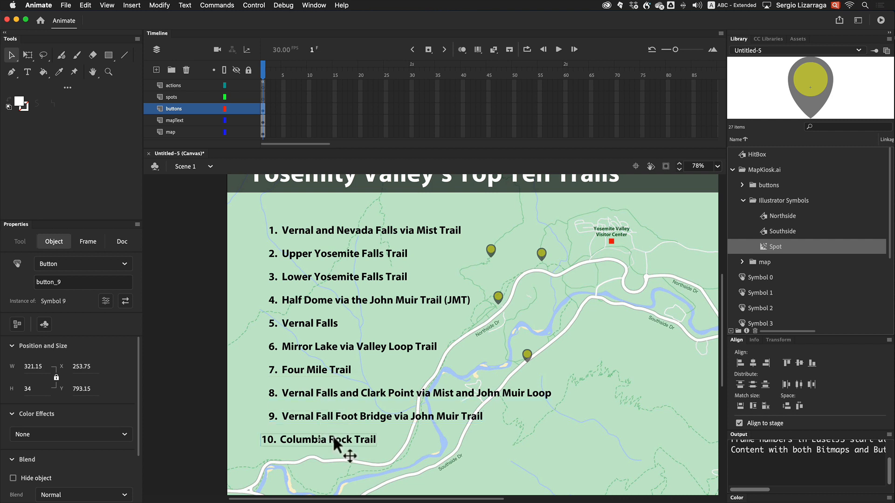
pyautogui.click(325, 347)
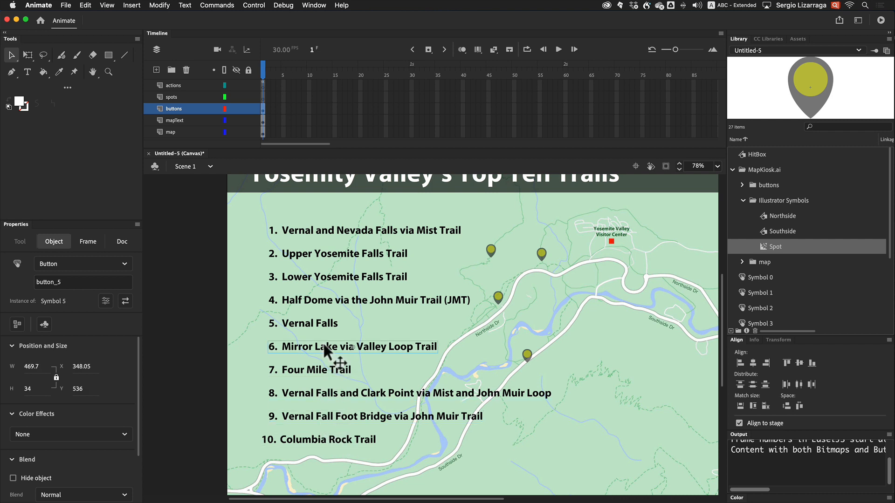
pyautogui.click(256, 303)
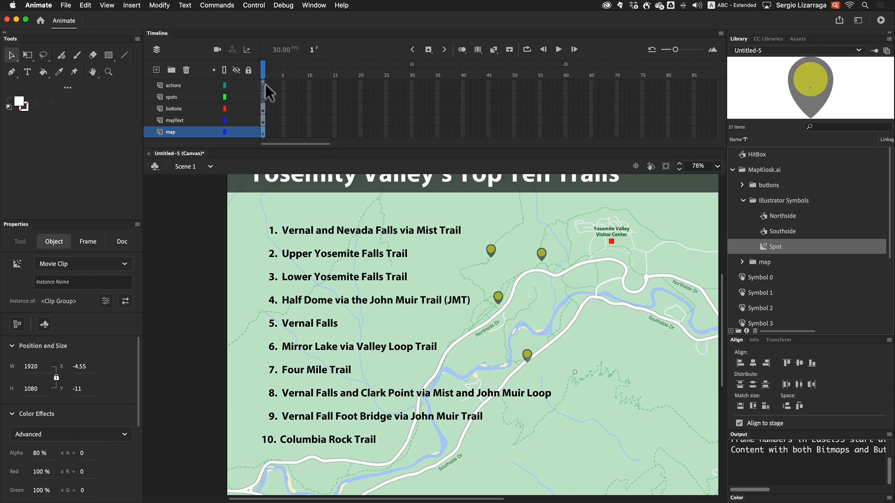
# Select the spot markers placed along the trails on the map and delete them
pyautogui.hscroll(6, 622, 328)
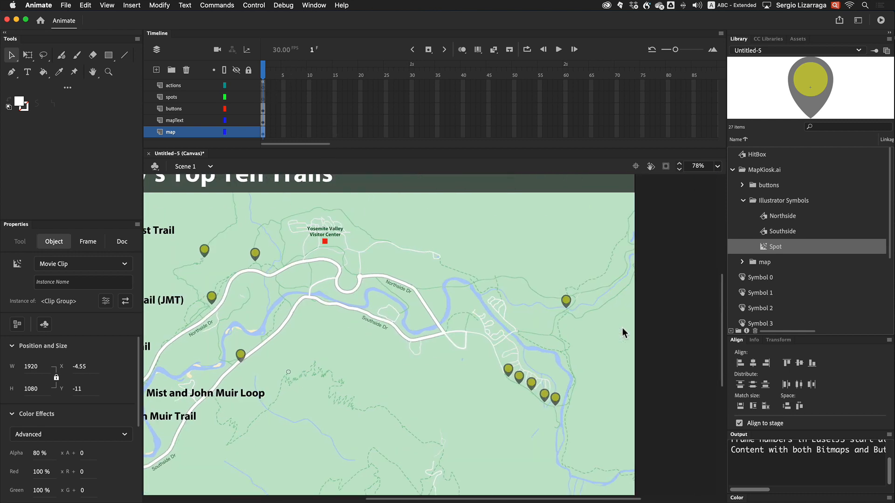
pyautogui.click(204, 251)
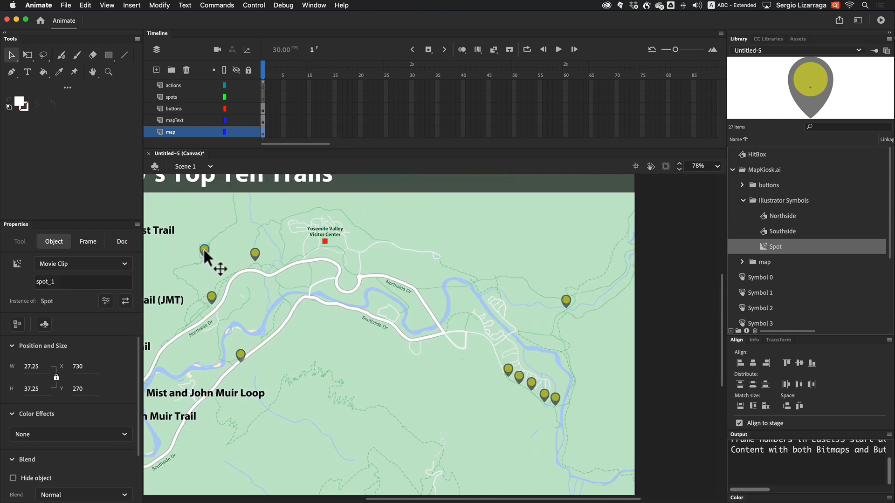
pyautogui.keyDown('shift'); pyautogui.click(252, 257); pyautogui.keyUp('shift')
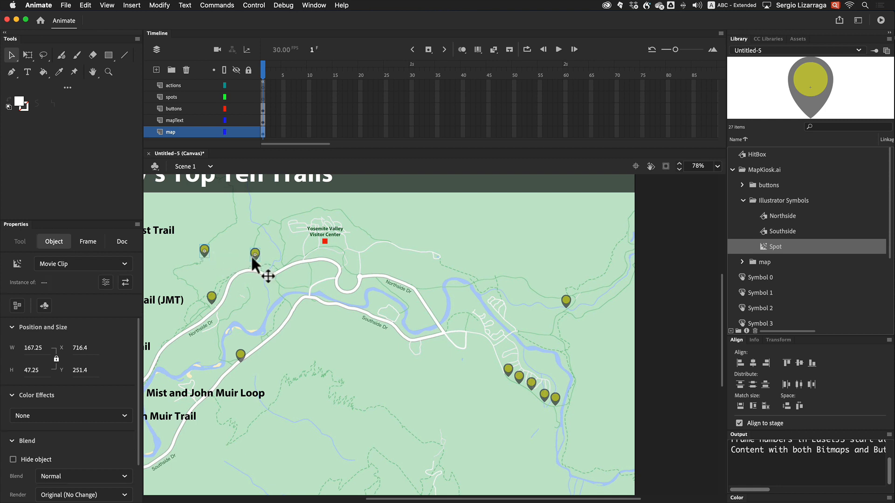
pyautogui.keyDown('shift'); pyautogui.click(212, 301); pyautogui.keyUp('shift')
pyautogui.keyDown('shift'); pyautogui.click(241, 356); pyautogui.keyUp('shift')
pyautogui.keyDown('shift'); pyautogui.click(532, 384); pyautogui.keyUp('shift')
pyautogui.keyDown('shift'); pyautogui.click(566, 303); pyautogui.keyUp('shift')
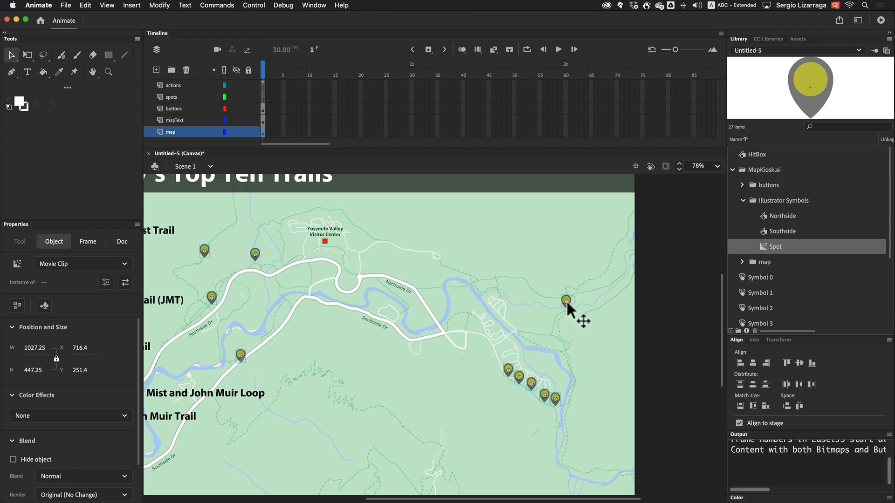
pyautogui.press('Delete')
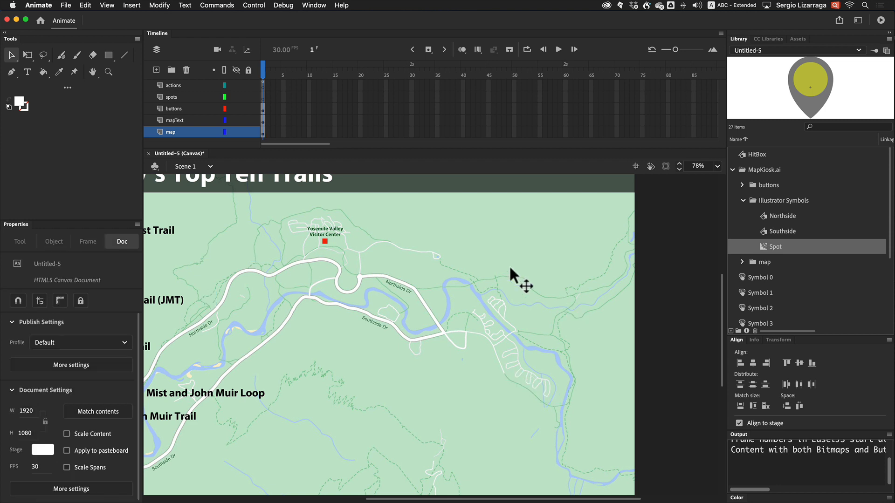
# Paste the spot markers in place on the spots layer
pyautogui.click(262, 97)
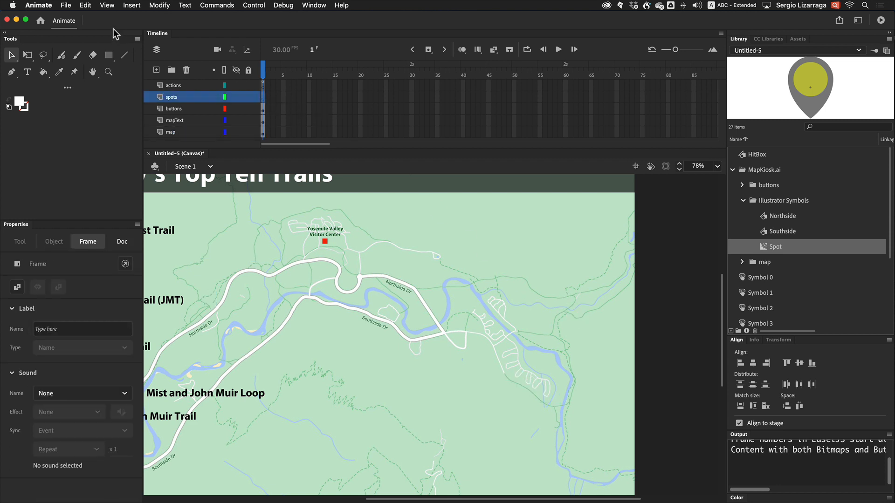
pyautogui.click(85, 6)
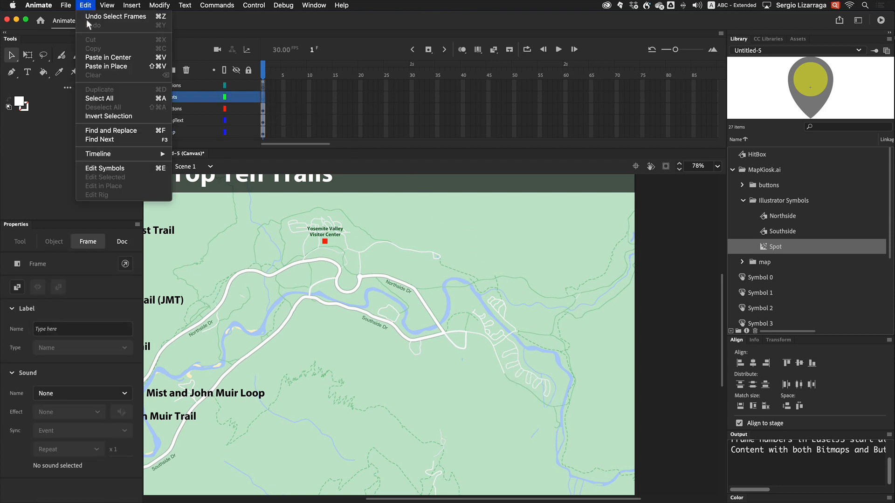
pyautogui.click(93, 66)
pyautogui.hscroll(-5, 429, 401)
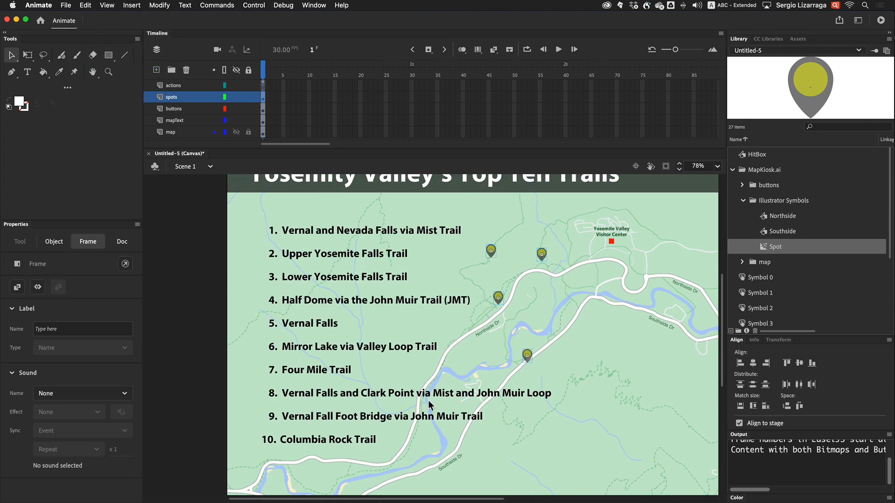
# Open the actions frame's code and uncomment the whole trail button and spot click-handler script
pyautogui.click(471, 404)
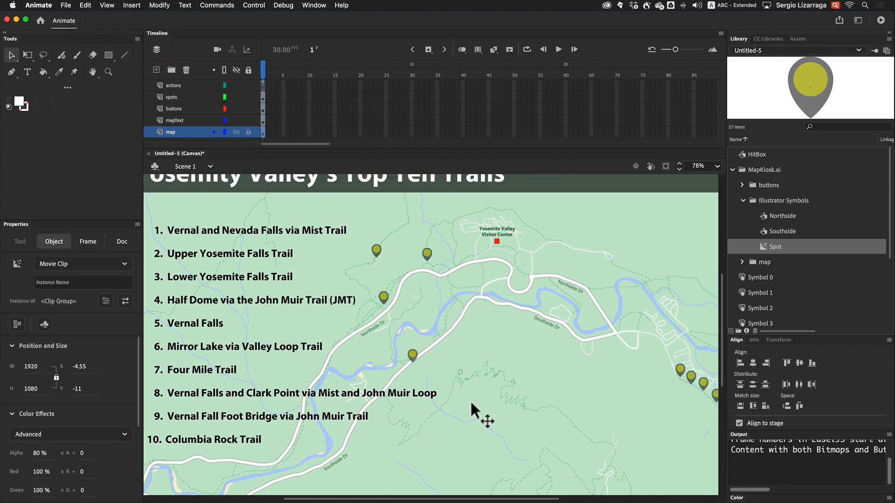
pyautogui.click(263, 84)
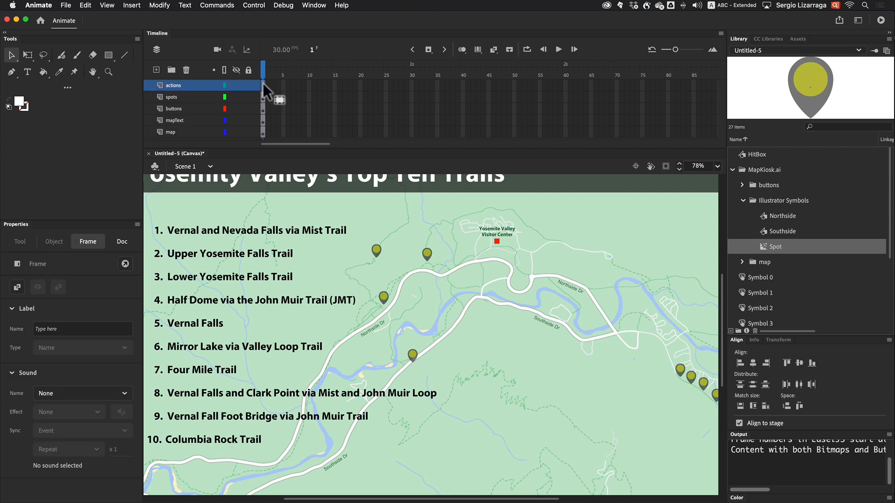
pyautogui.rightClick(263, 83)
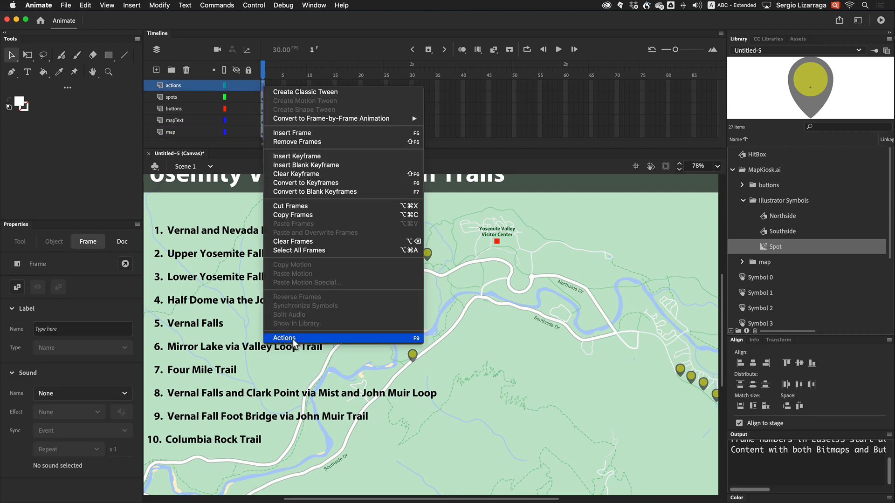
pyautogui.click(286, 337)
pyautogui.moveTo(304, 280); pyautogui.dragTo(269, 111)
pyautogui.click(323, 272)
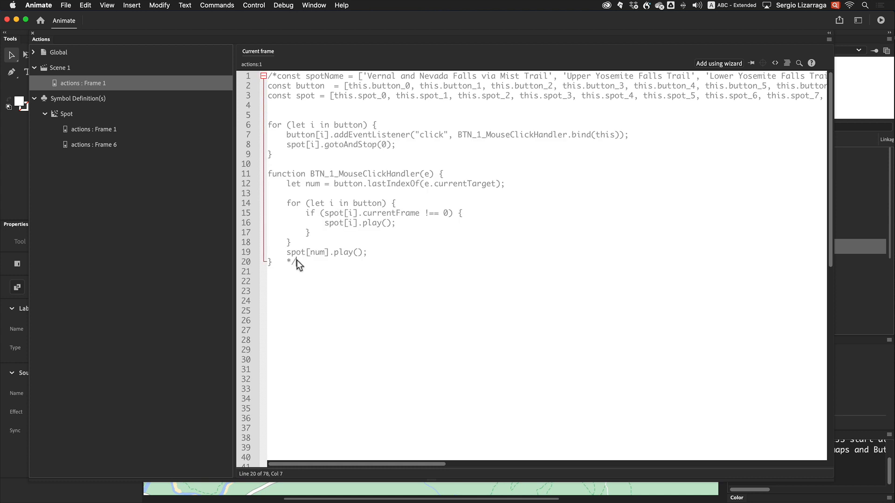
pyautogui.moveTo(297, 261); pyautogui.dragTo(247, 77)
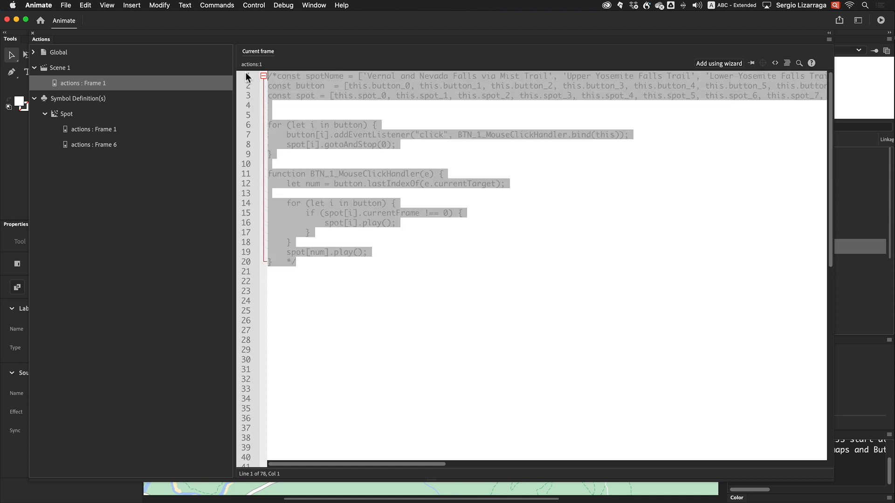
pyautogui.press('super+shift+b')
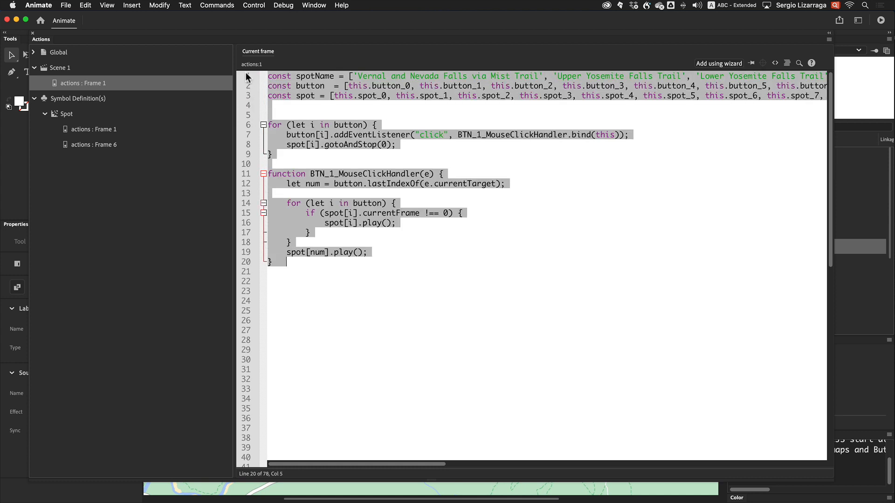
pyautogui.click(32, 32)
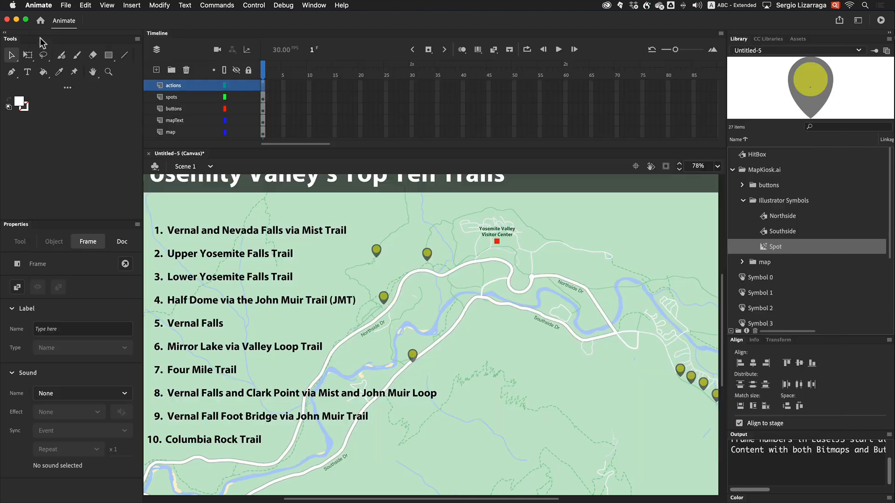
# Test the movie in the browser by clicking several trail names and watching their spot markers
pyautogui.click(358, 268)
pyautogui.press('super+Return')
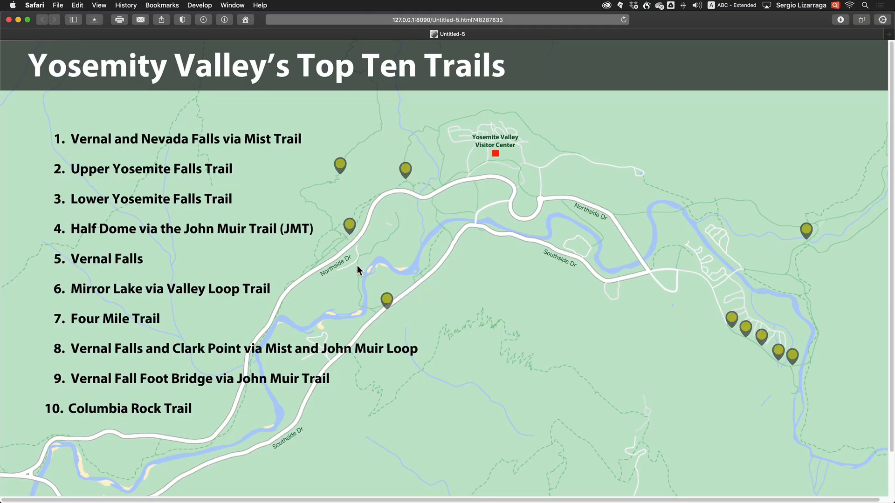
pyautogui.click(252, 232)
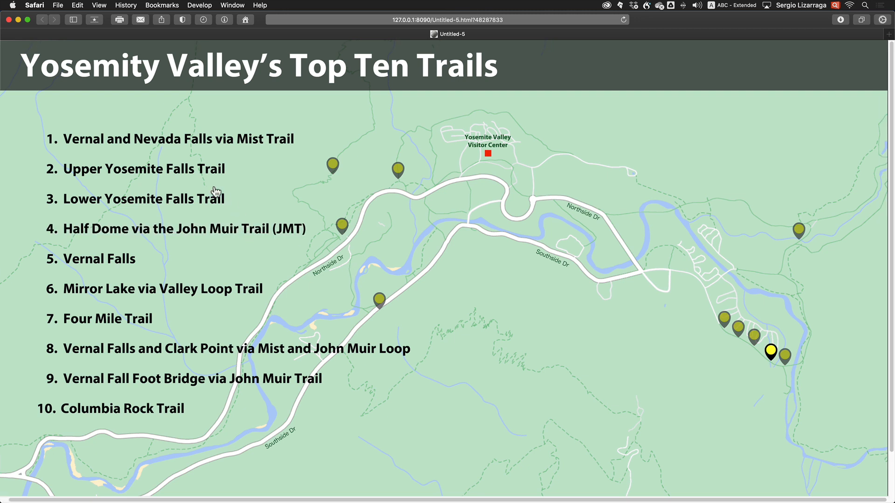
pyautogui.click(208, 200)
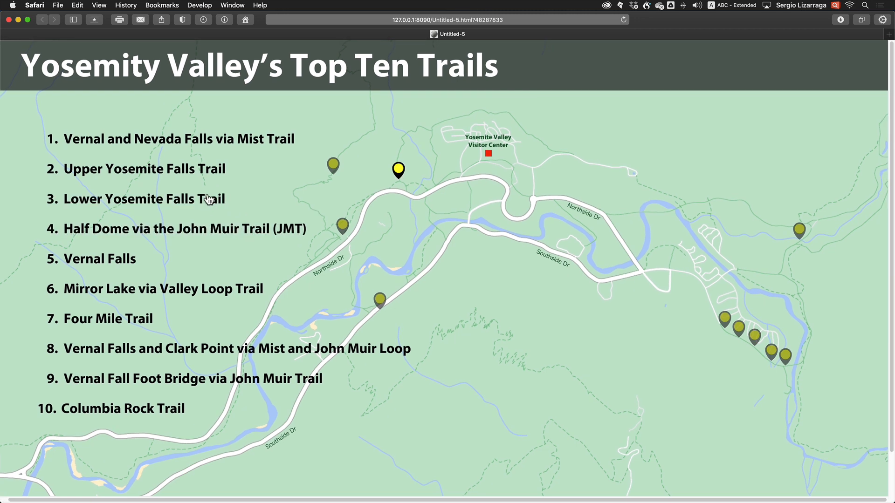
pyautogui.click(198, 174)
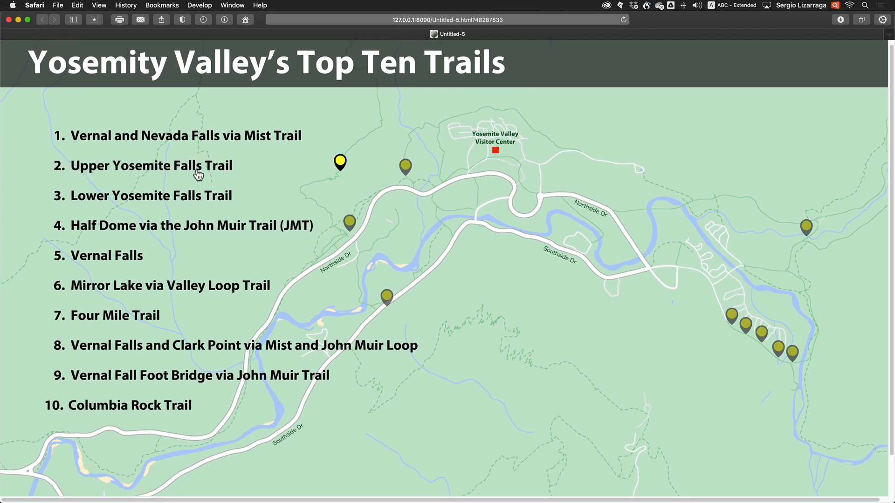
pyautogui.click(203, 138)
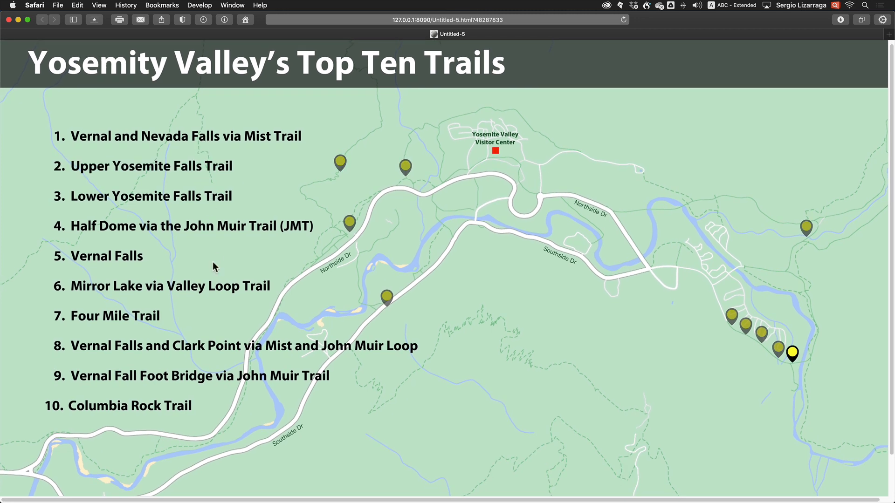
pyautogui.click(215, 292)
pyautogui.click(178, 349)
pyautogui.click(203, 378)
pyautogui.click(185, 412)
pyautogui.click(8, 20)
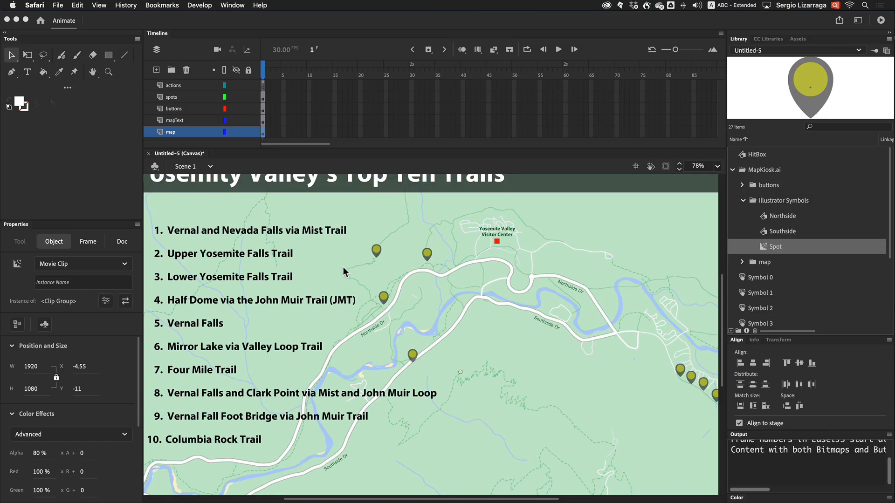
# Edit the Spot symbol and set the marker's alpha to 0% on the first frame of its tween
pyautogui.click(376, 251)
pyautogui.doubleClick(376, 250)
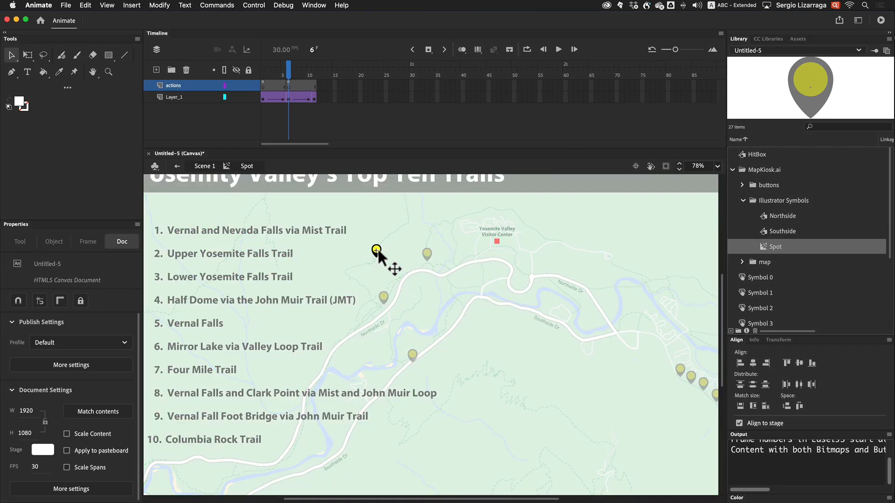
pyautogui.click(263, 97)
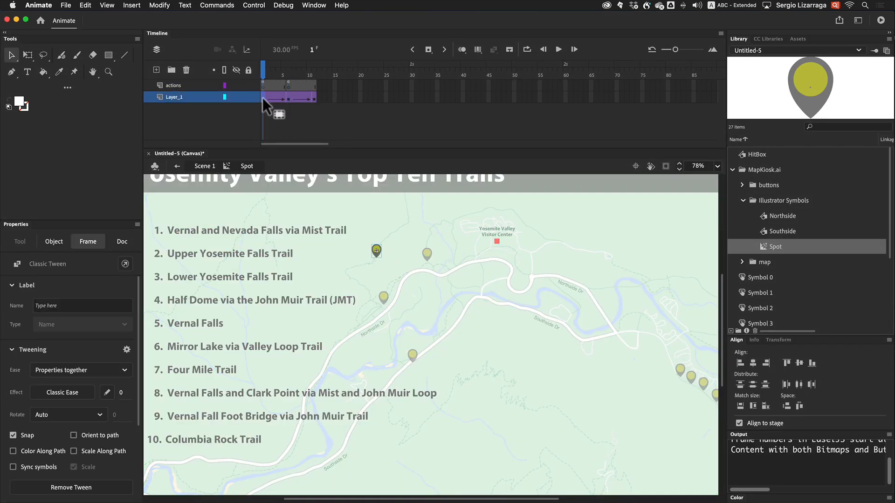
pyautogui.click(376, 251)
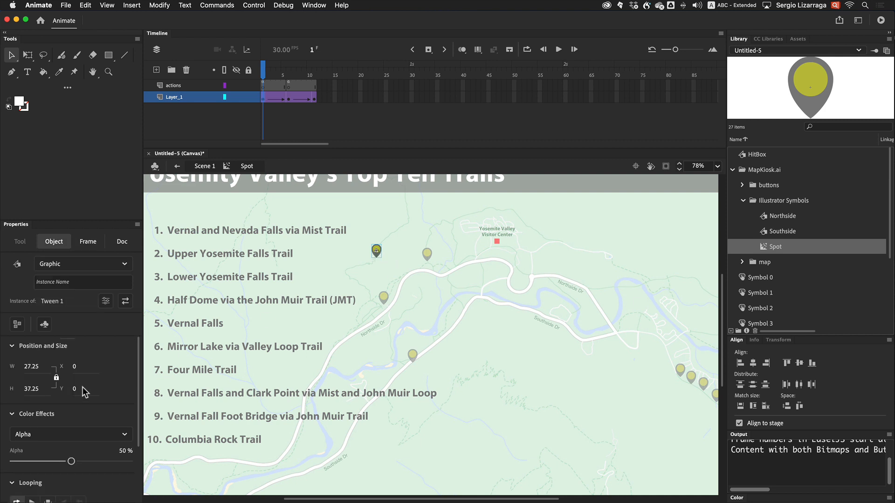
pyautogui.moveTo(70, 461); pyautogui.dragTo(5, 463)
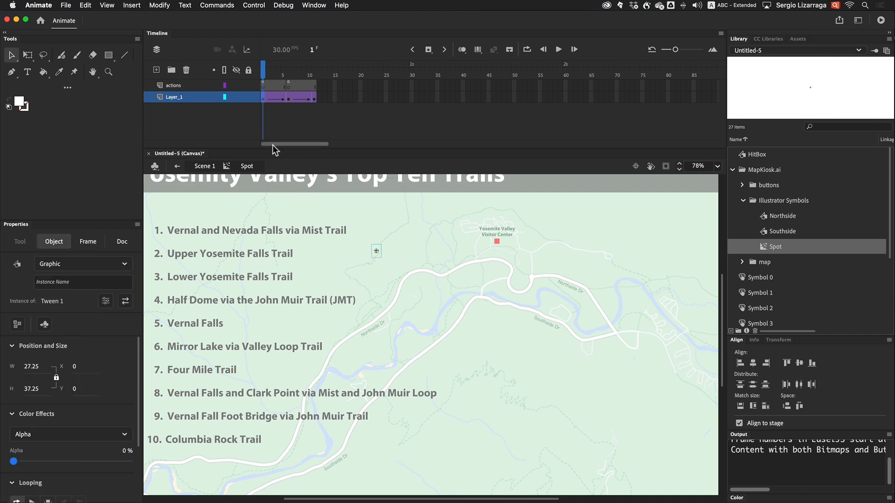
pyautogui.click(264, 97)
pyautogui.click(313, 99)
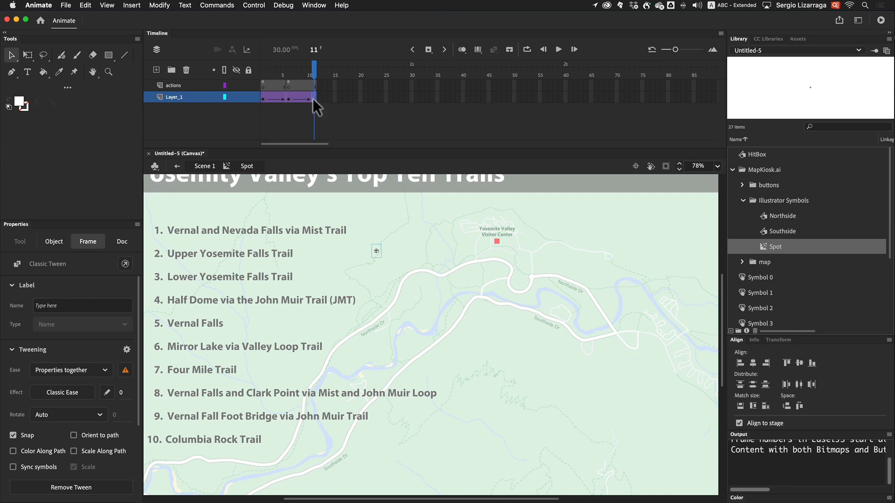
# Test the movie again in the browser, clicking each trail name from top to bottom
pyautogui.press('super+Return')
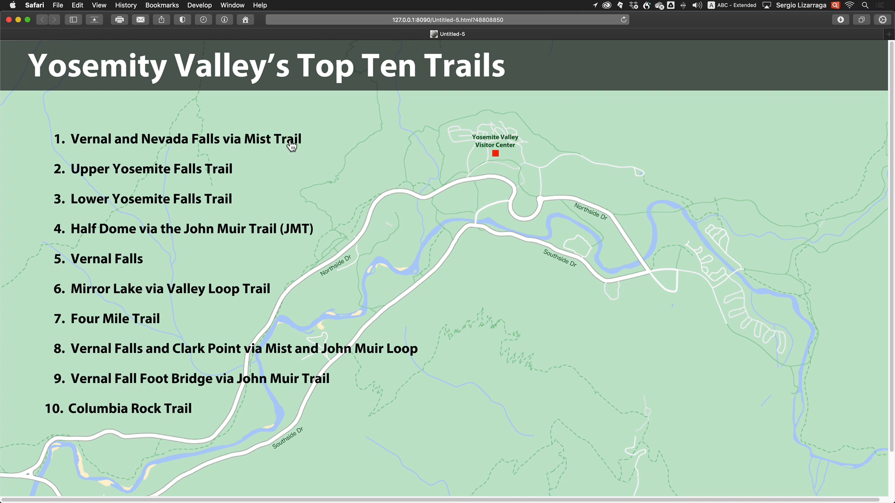
pyautogui.click(213, 171)
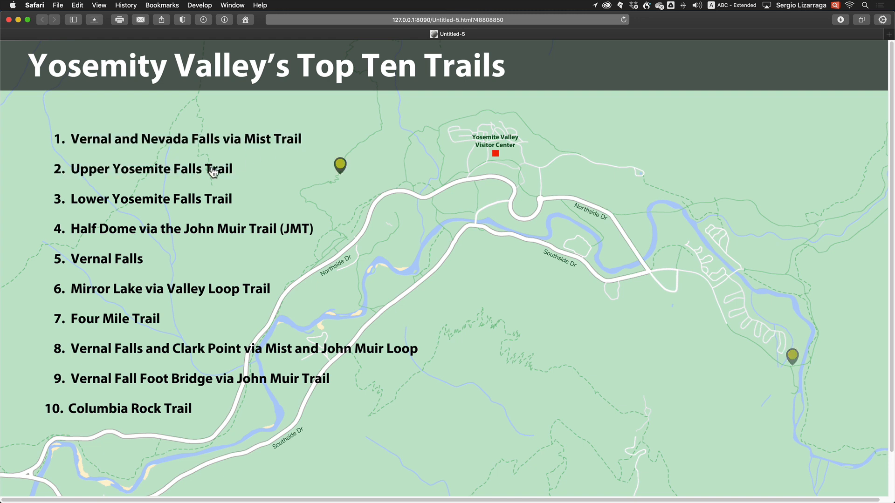
pyautogui.click(226, 229)
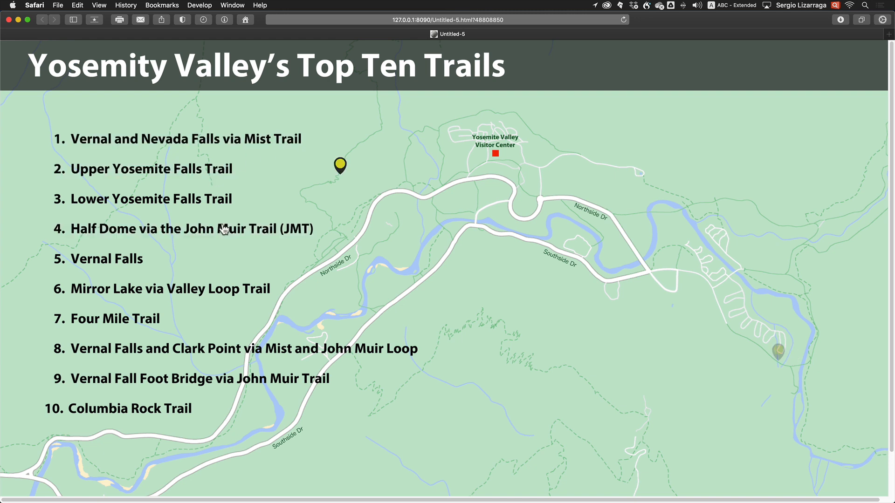
pyautogui.click(125, 261)
pyautogui.click(141, 299)
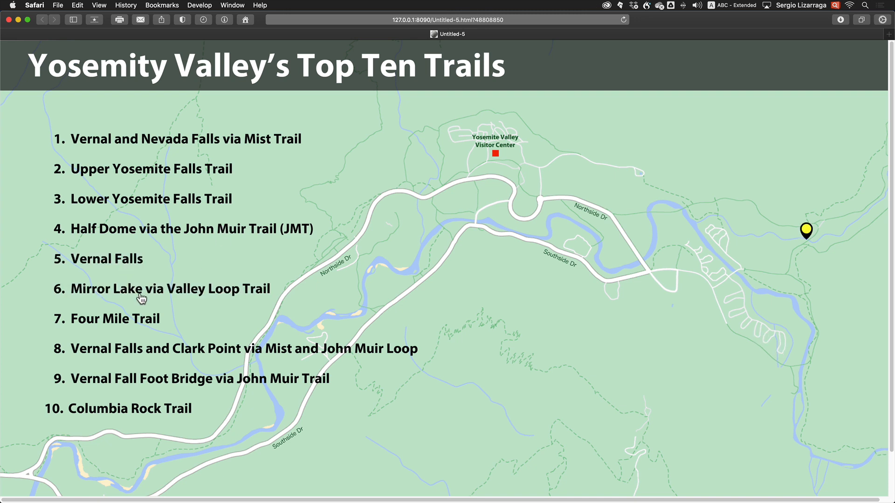
pyautogui.click(147, 322)
pyautogui.click(141, 350)
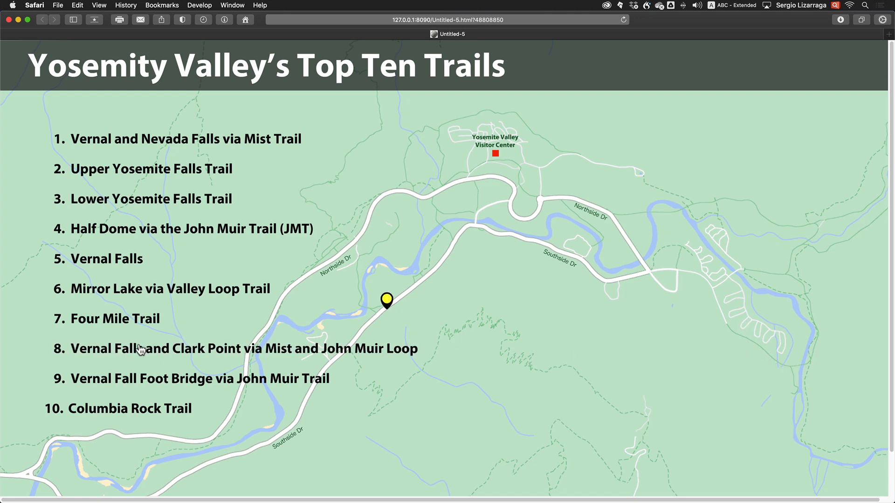
pyautogui.click(149, 378)
pyautogui.click(149, 414)
# Click the trail names in reverse order, from bottom to top, to check each spot marker's animation
pyautogui.click(141, 381)
pyautogui.click(141, 356)
pyautogui.click(132, 321)
pyautogui.click(138, 292)
pyautogui.click(133, 259)
pyautogui.click(136, 230)
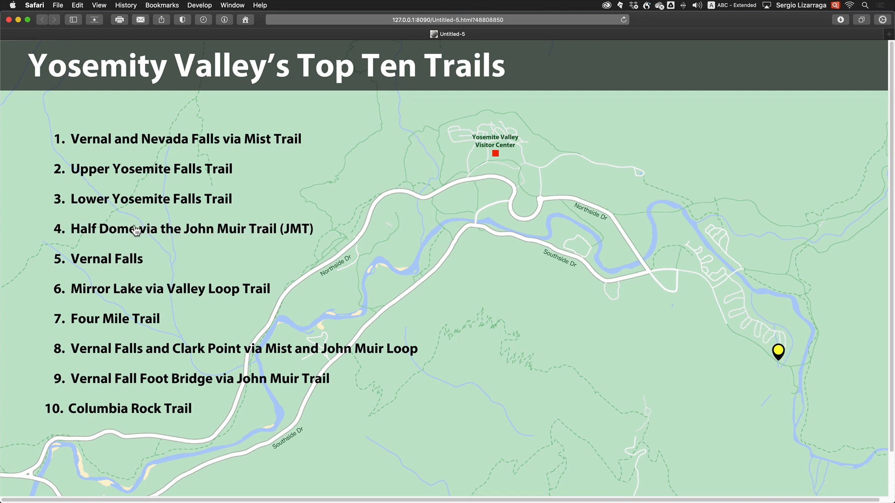
pyautogui.click(142, 204)
pyautogui.click(149, 174)
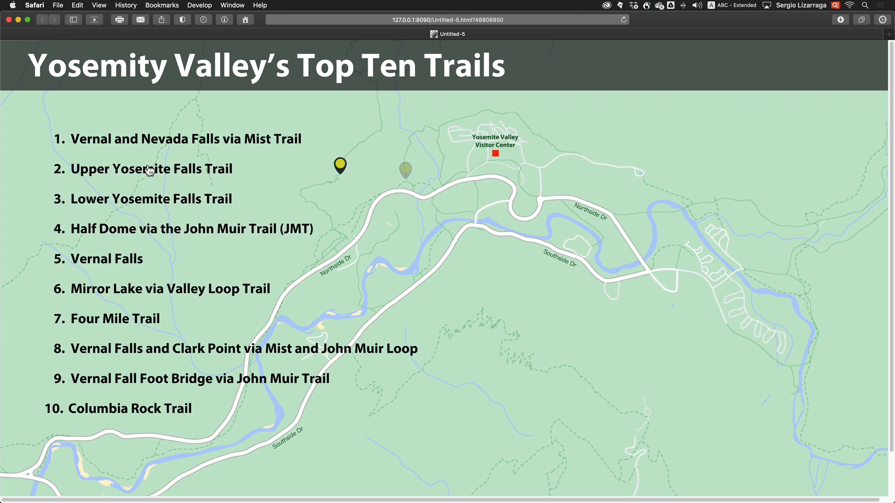
pyautogui.click(170, 143)
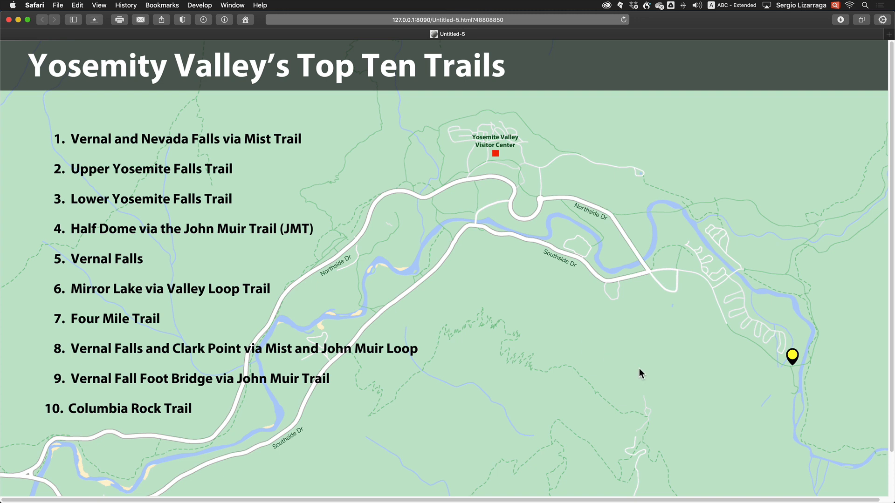